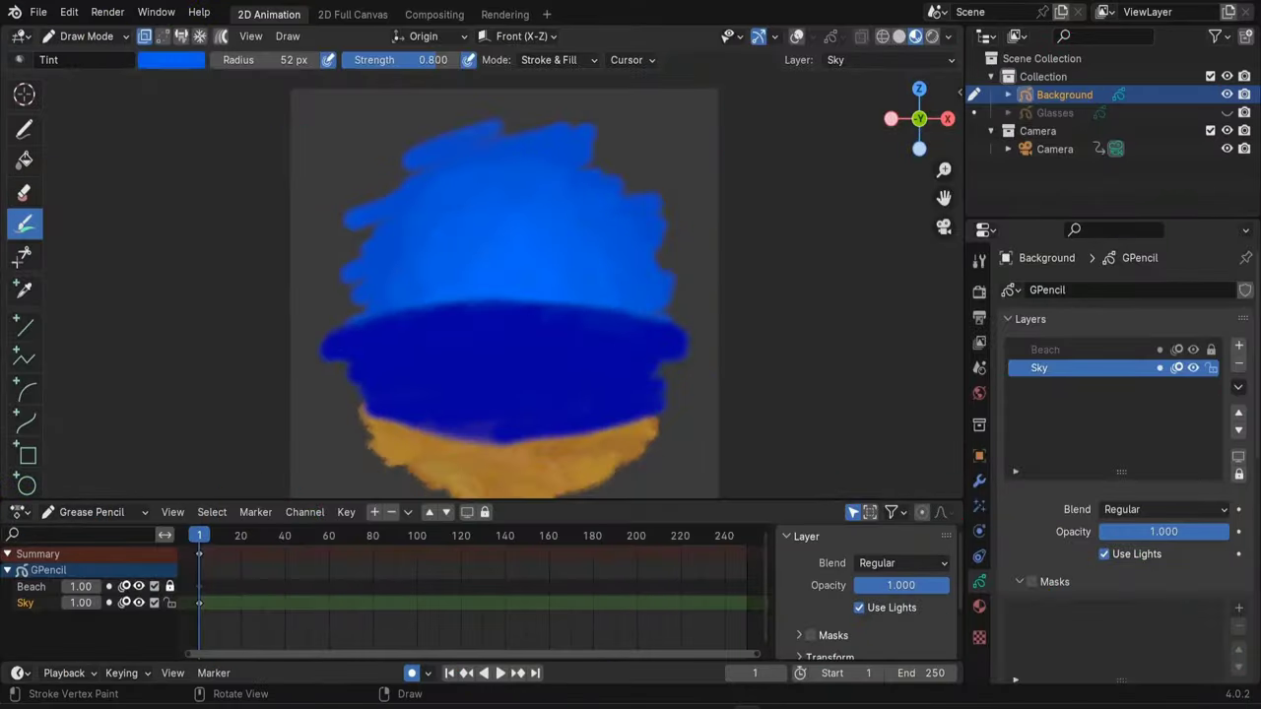
View the sunglasses through the scene camera
{"action": "left_click", "coordinate": [172, 59]}
{"action": "mouse_move", "coordinate": [492, 226]}
{"action": "left_mouse_down"}
{"action": "mouse_move", "coordinate": [561, 237]}
{"action": "mouse_move", "coordinate": [478, 286]}
{"action": "left_mouse_up"}
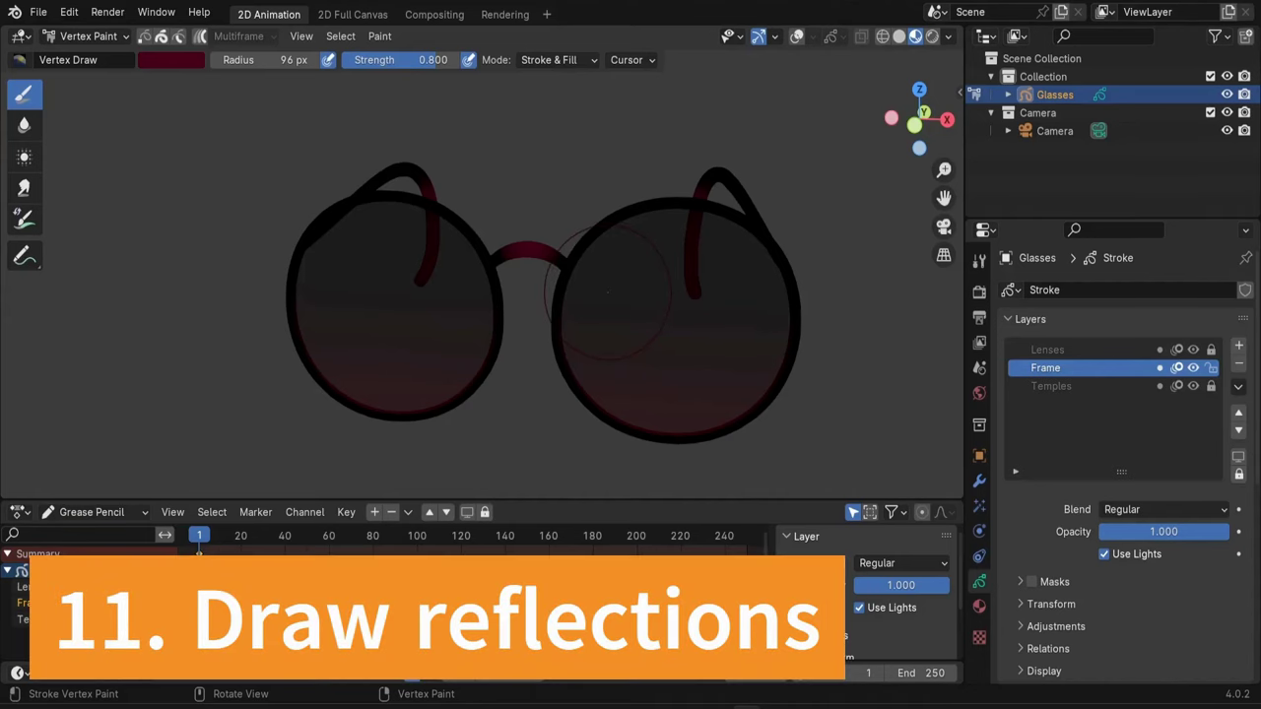
{"action": "key", "text": "KP_0"}
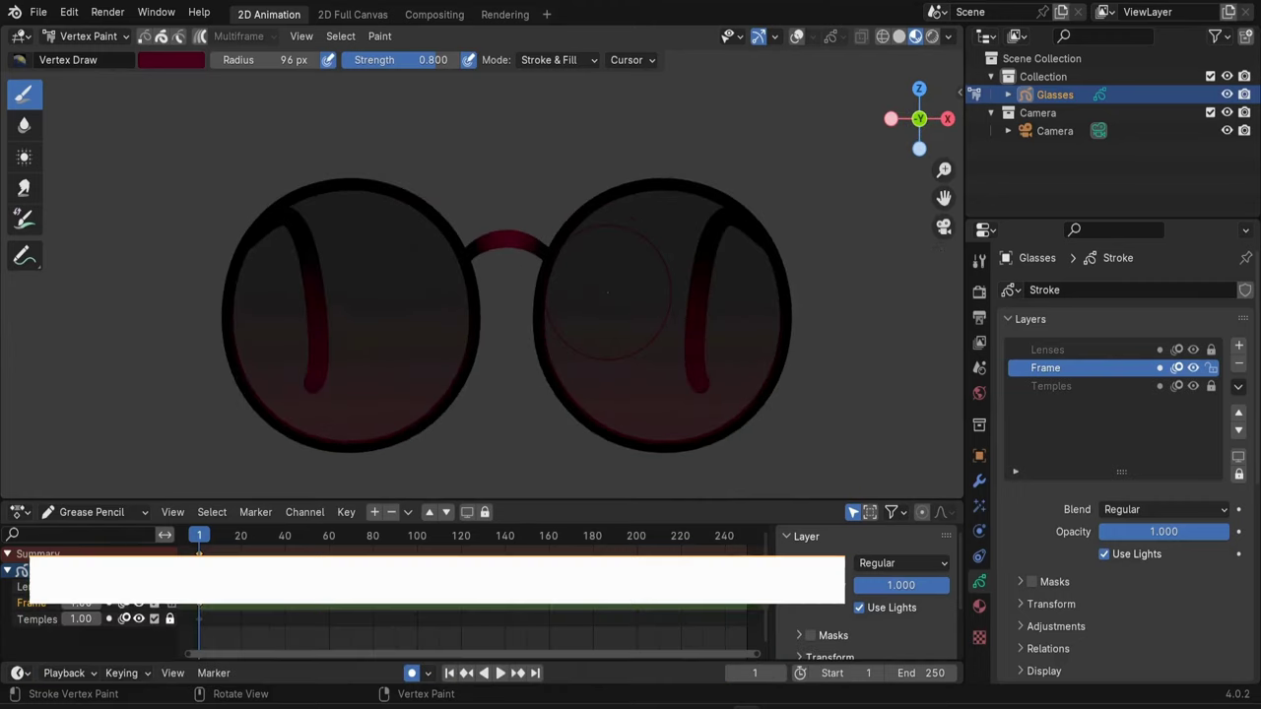
Add a new GP_Layer above Lenses, Frame and Temples and make it the active layer
{"action": "key", "text": "y"}
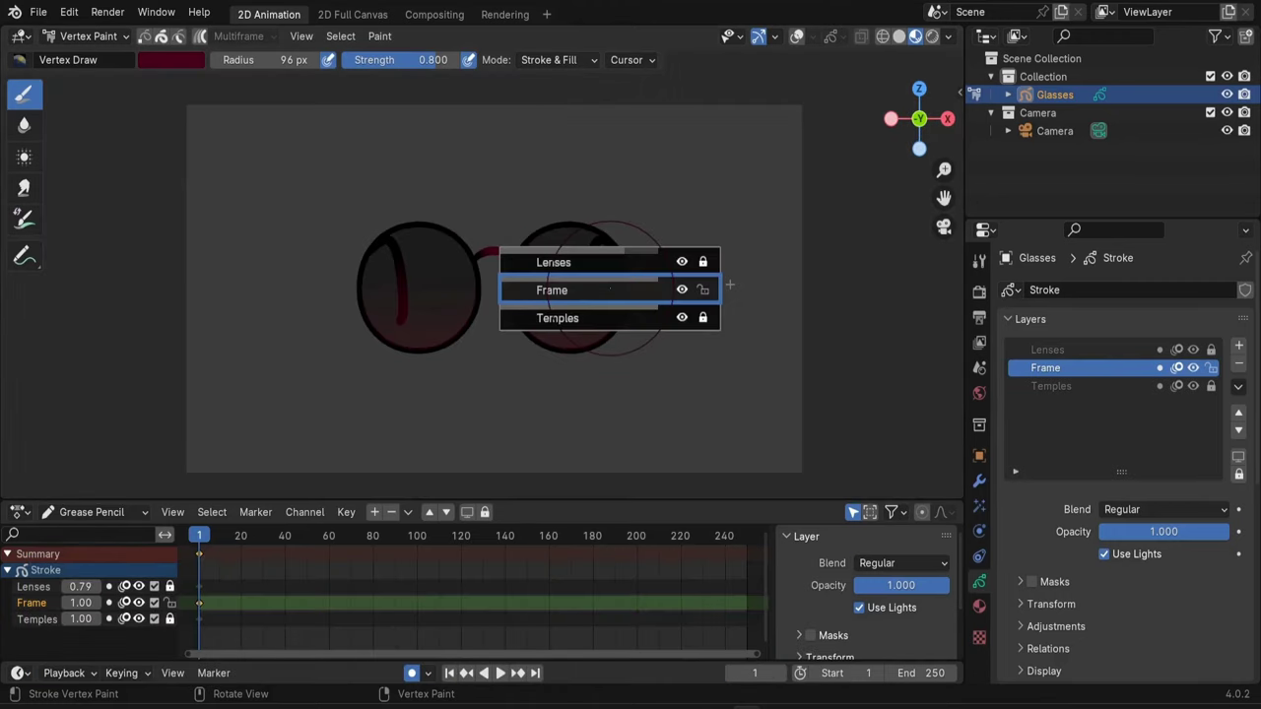
{"action": "scroll", "coordinate": [729, 284], "scroll_direction": "up", "scroll_amount": 1, "text": "ctrl"}
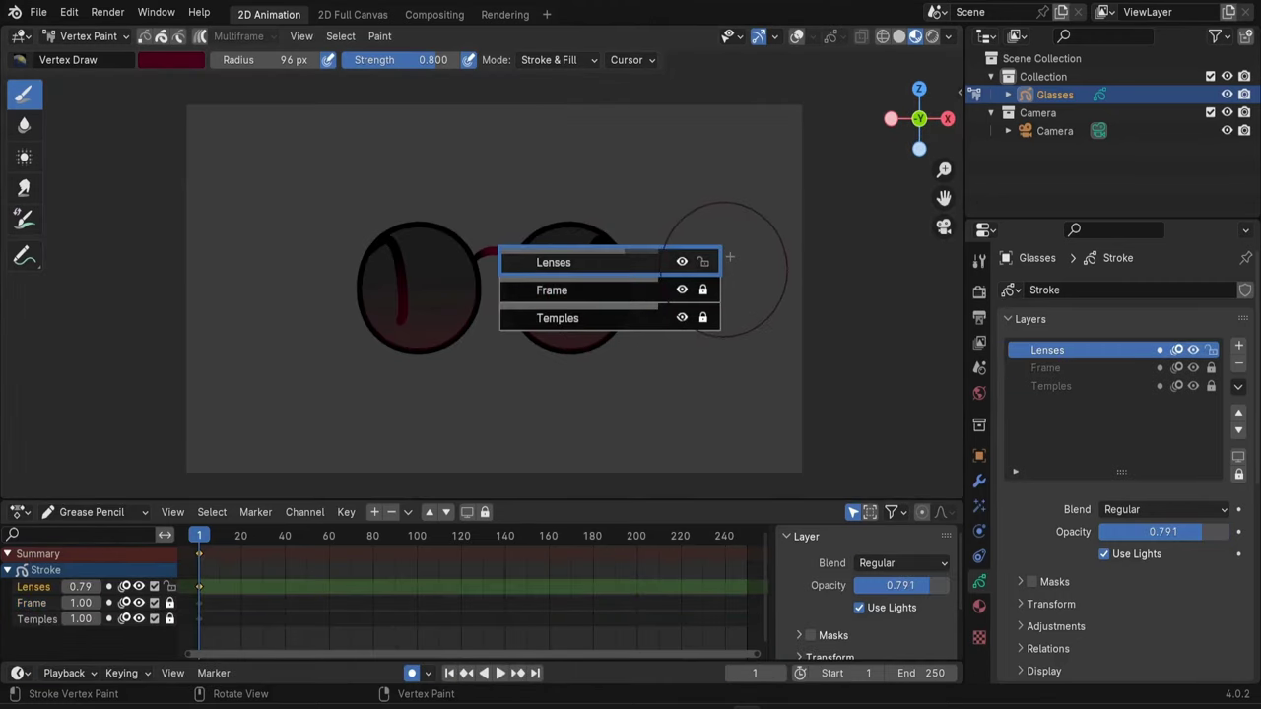
{"action": "scroll", "coordinate": [730, 285], "scroll_direction": "down", "scroll_amount": 1, "text": "ctrl"}
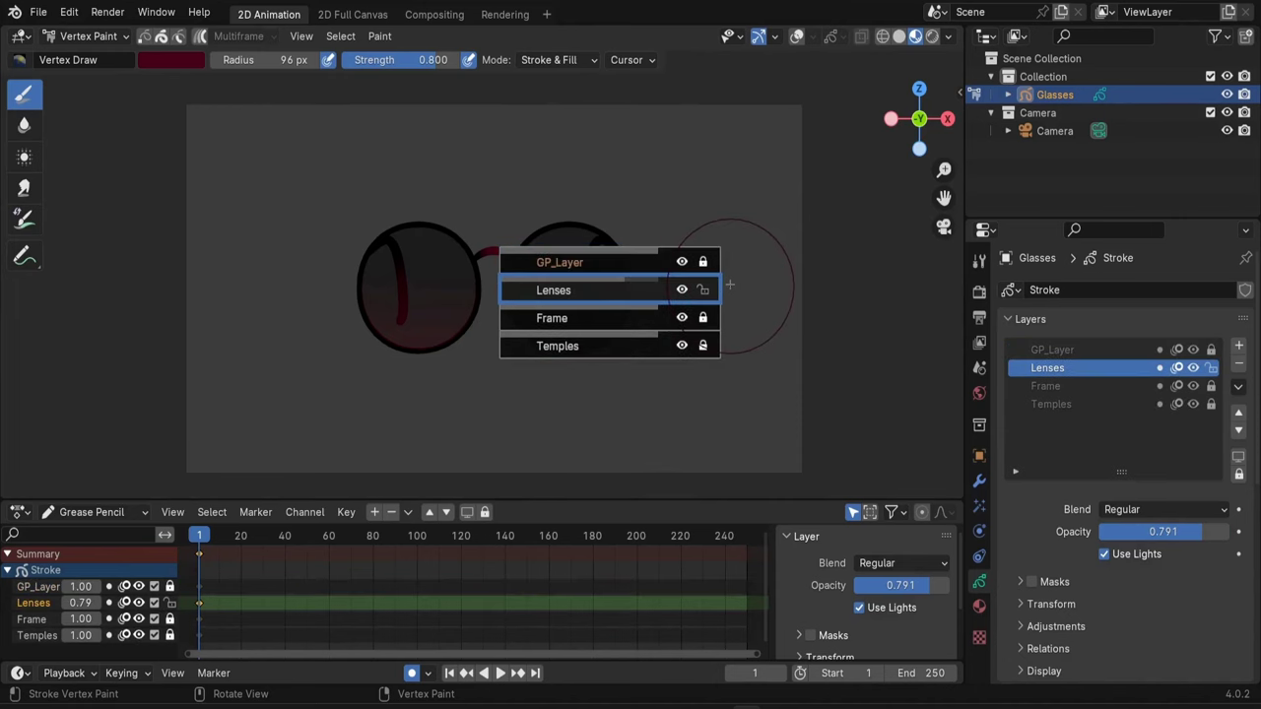
{"action": "scroll", "coordinate": [729, 284], "scroll_direction": "down", "scroll_amount": 2, "text": "ctrl"}
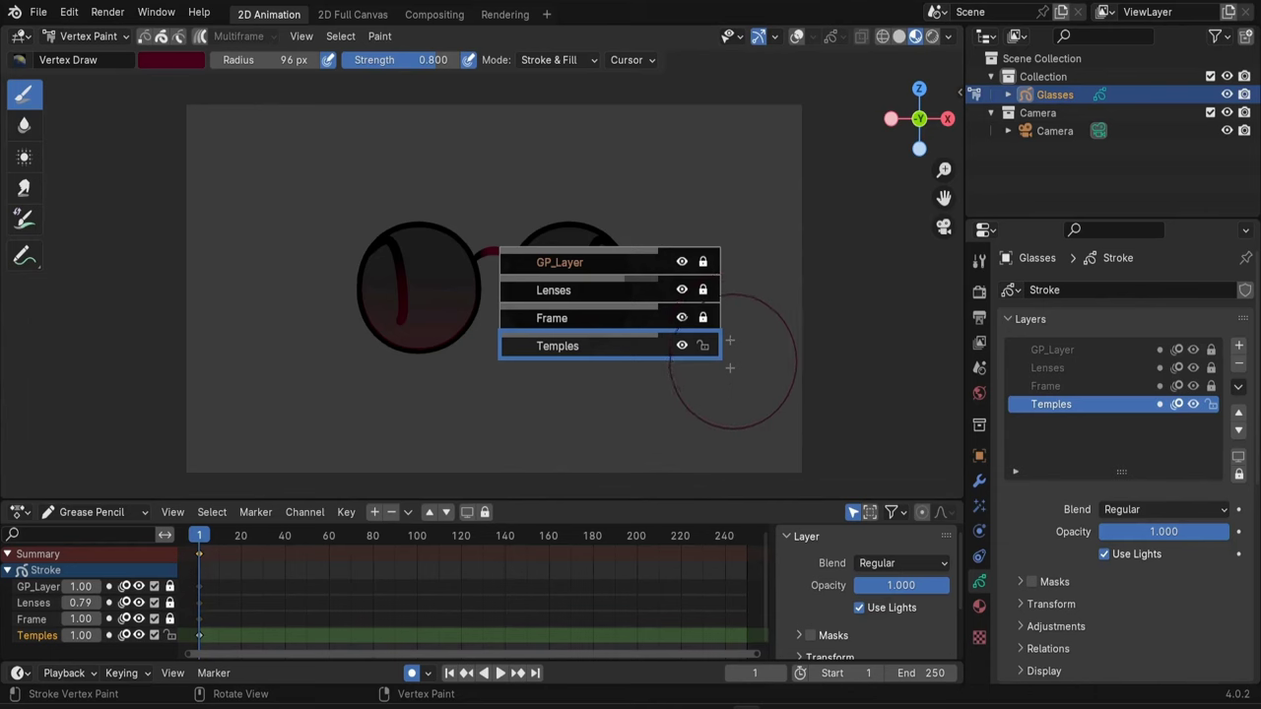
{"action": "scroll", "coordinate": [729, 367], "scroll_direction": "up", "scroll_amount": 3, "text": "ctrl"}
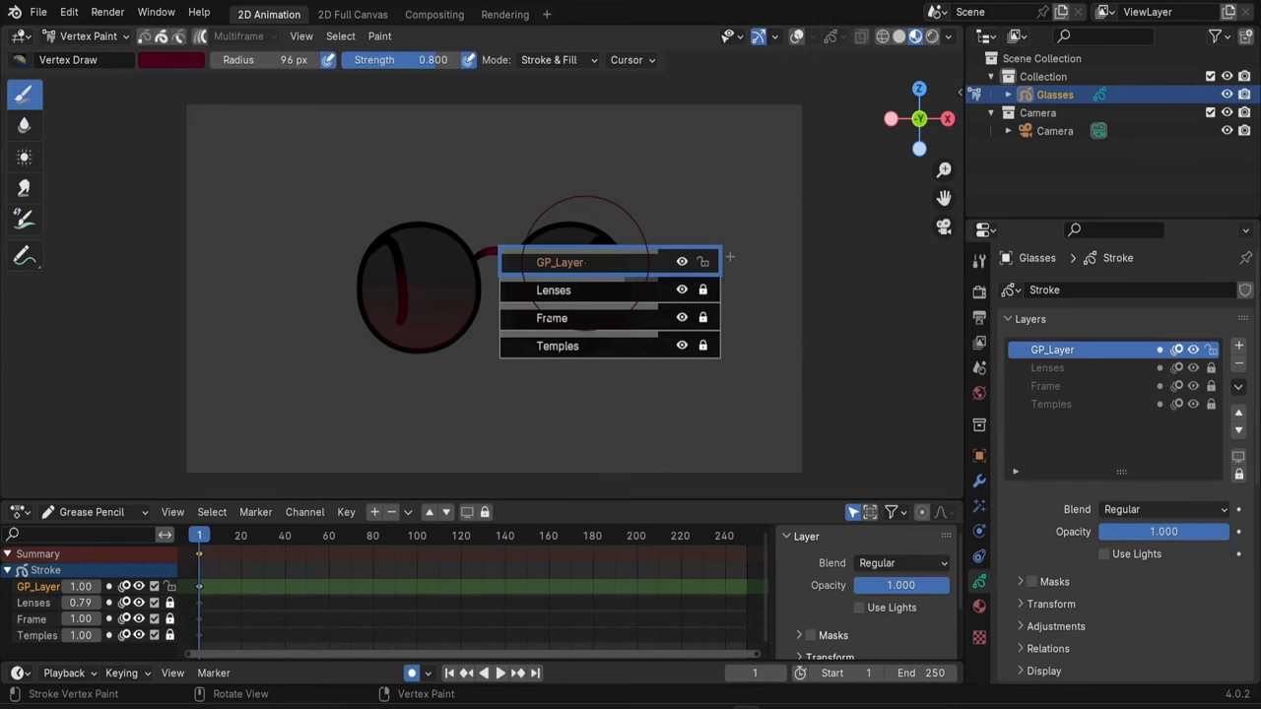
{"action": "key", "text": "ctrl+Tab"}
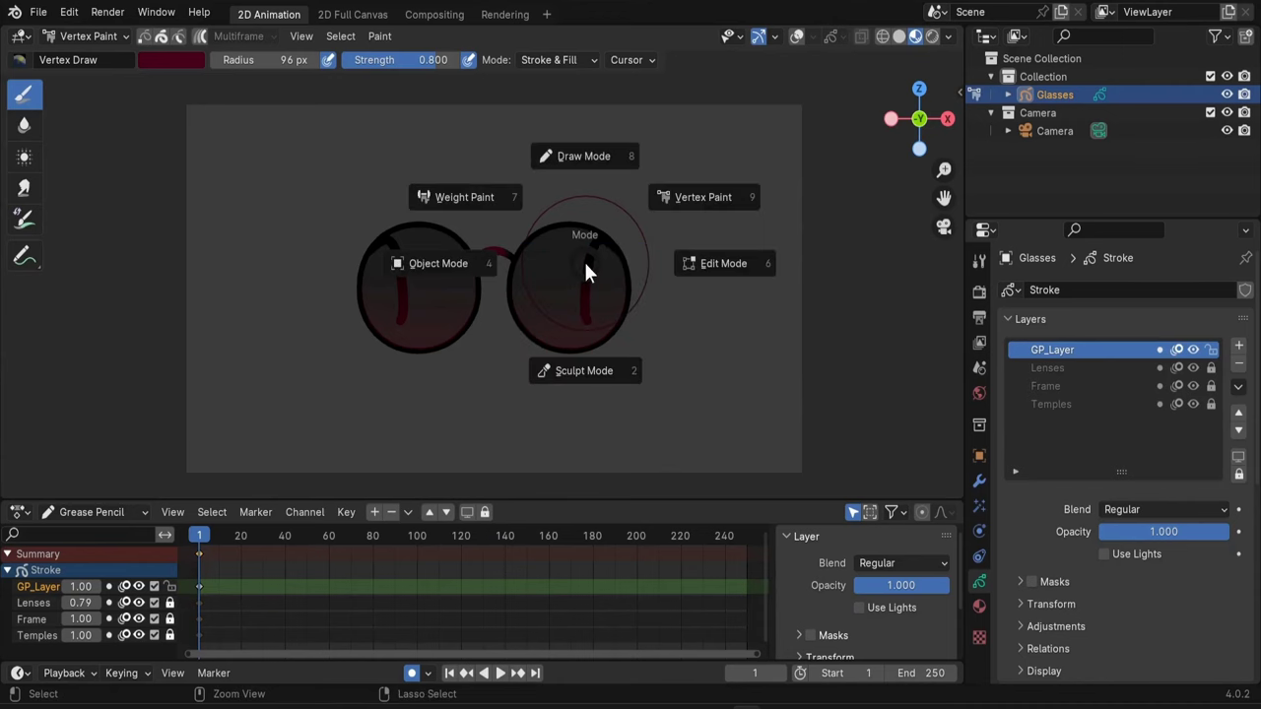
Switch to Draw Mode with the freehand Draw tool and try vertex-colour painting
{"action": "left_click", "coordinate": [588, 184]}
{"action": "left_click", "coordinate": [24, 129]}
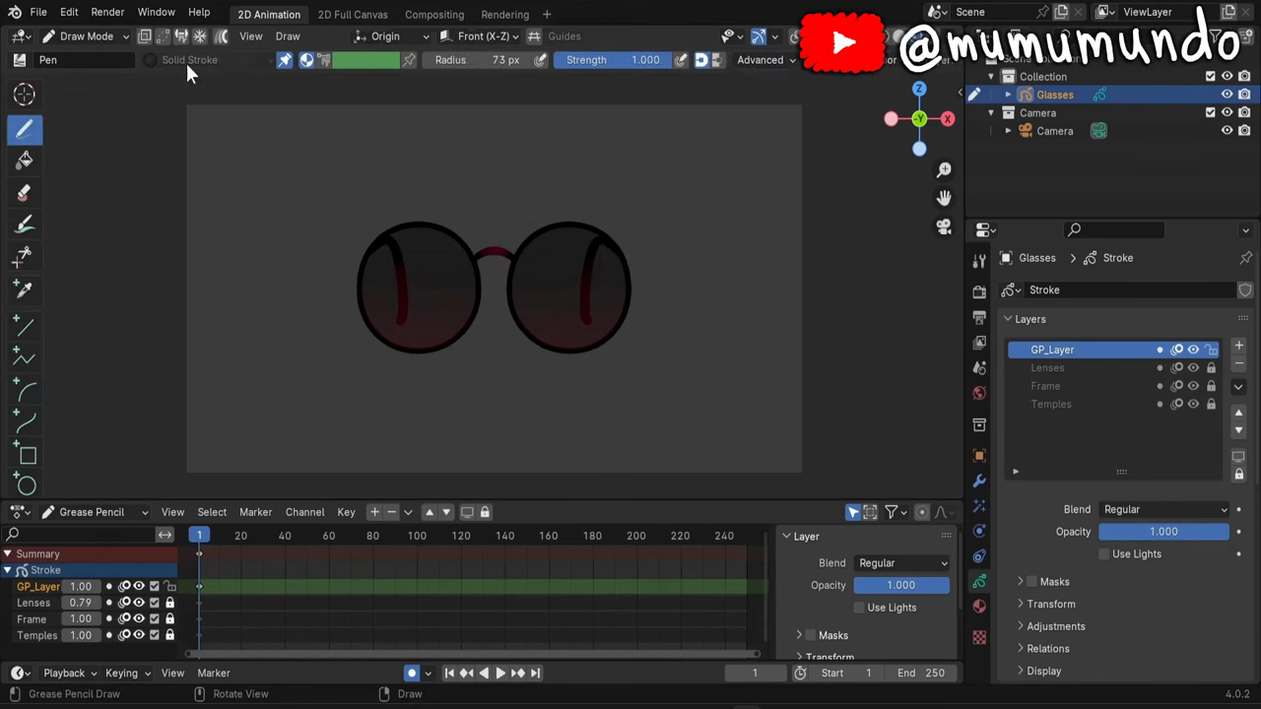
{"action": "left_click", "coordinate": [323, 61]}
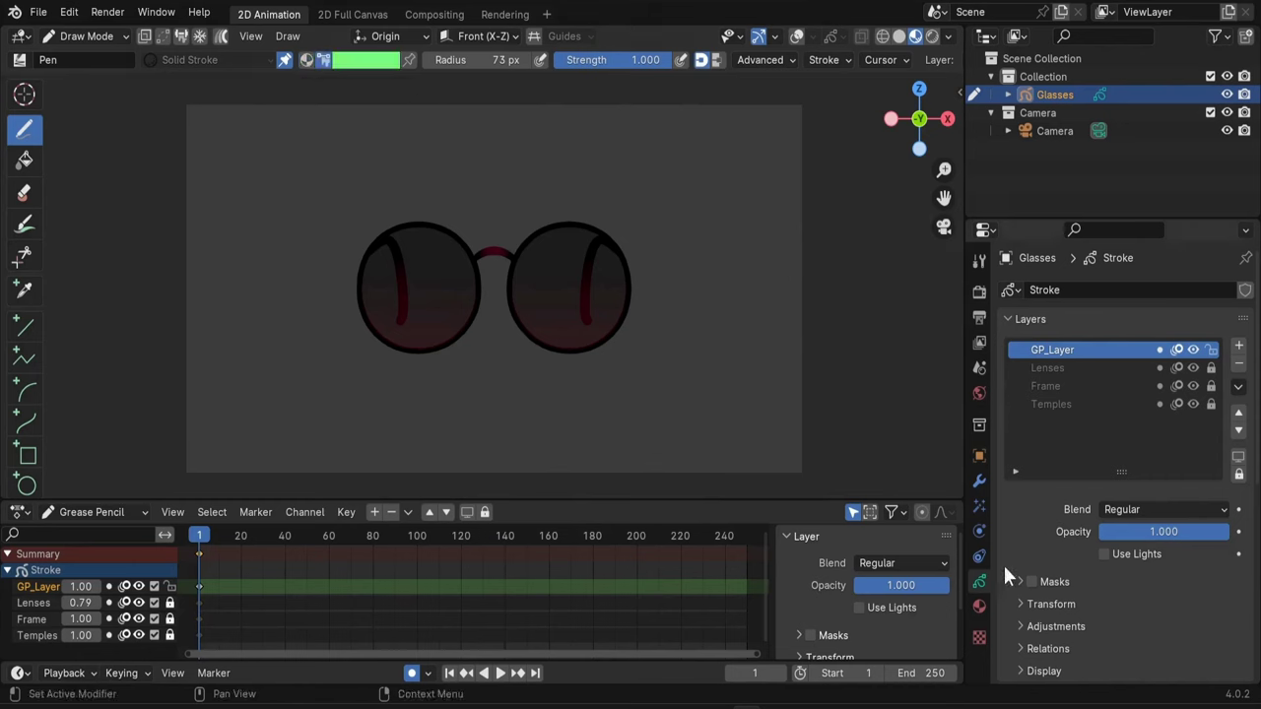
Preview grey and reddish-brown base colours for the Solid Stroke material, then cancel to keep it black
{"action": "left_click", "coordinate": [981, 608]}
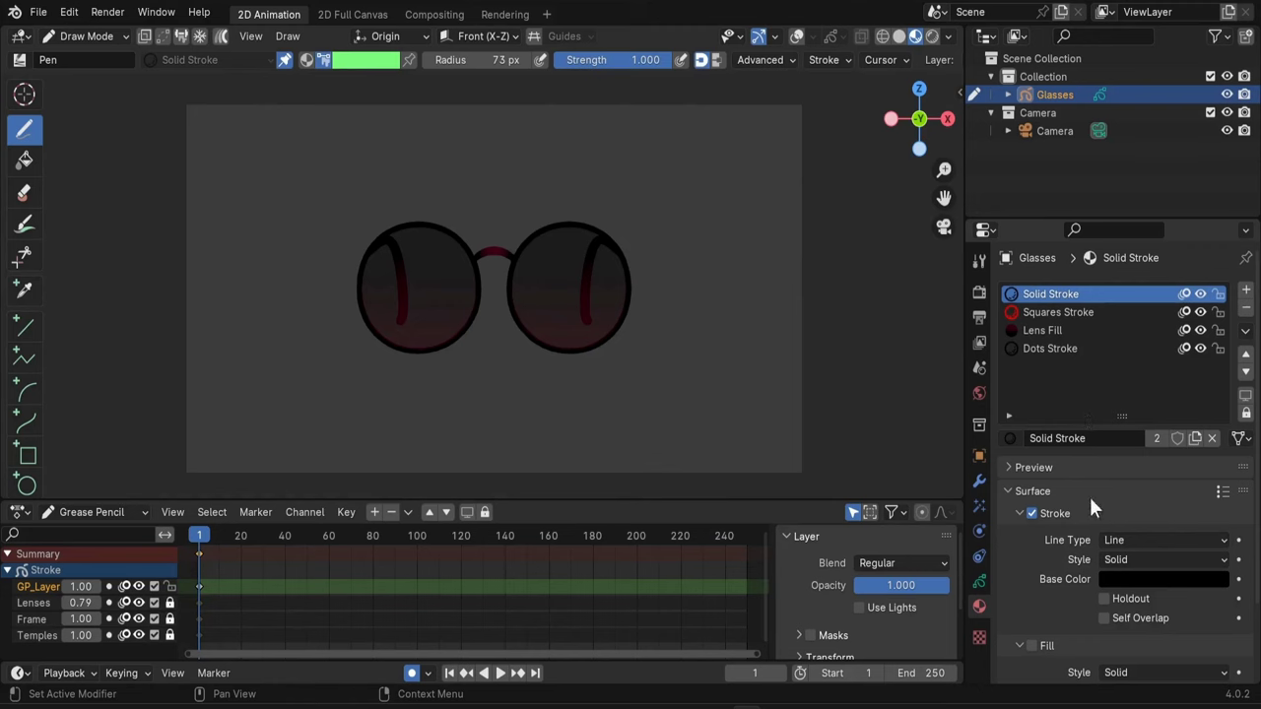
{"action": "left_click", "coordinate": [1140, 579]}
{"action": "left_click_drag", "start_coordinate": [1205, 431], "coordinate": [1215, 397]}
{"action": "left_click_drag", "start_coordinate": [1127, 365], "coordinate": [1110, 431]}
{"action": "mouse_move", "coordinate": [1151, 339]}
{"action": "left_mouse_down"}
{"action": "mouse_move", "coordinate": [1074, 350]}
{"action": "mouse_move", "coordinate": [1119, 419]}
{"action": "mouse_move", "coordinate": [1132, 329]}
{"action": "left_mouse_up"}
{"action": "mouse_move", "coordinate": [1074, 358]}
{"action": "left_mouse_down"}
{"action": "mouse_move", "coordinate": [1113, 423]}
{"action": "mouse_move", "coordinate": [1149, 344]}
{"action": "mouse_move", "coordinate": [1129, 365]}
{"action": "left_mouse_up"}
{"action": "key", "text": "Escape"}
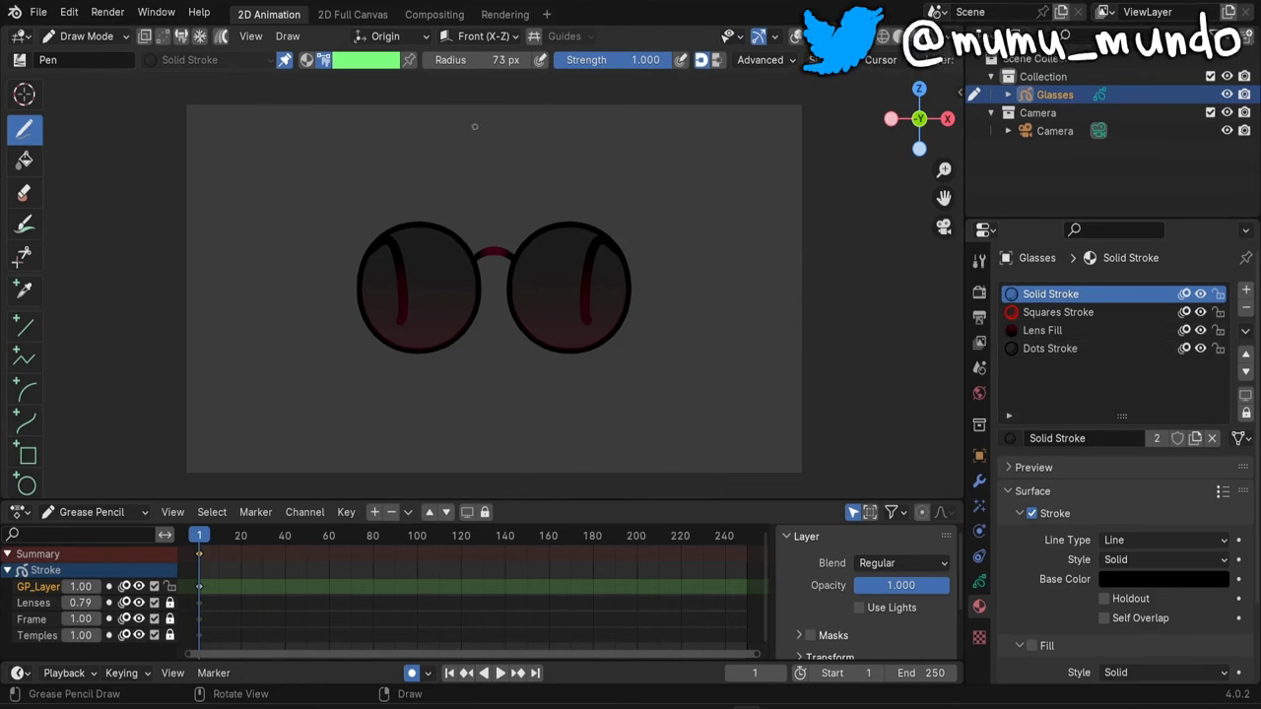
Enable Vertex Color and set the brush colour to white
{"action": "left_click", "coordinate": [306, 61]}
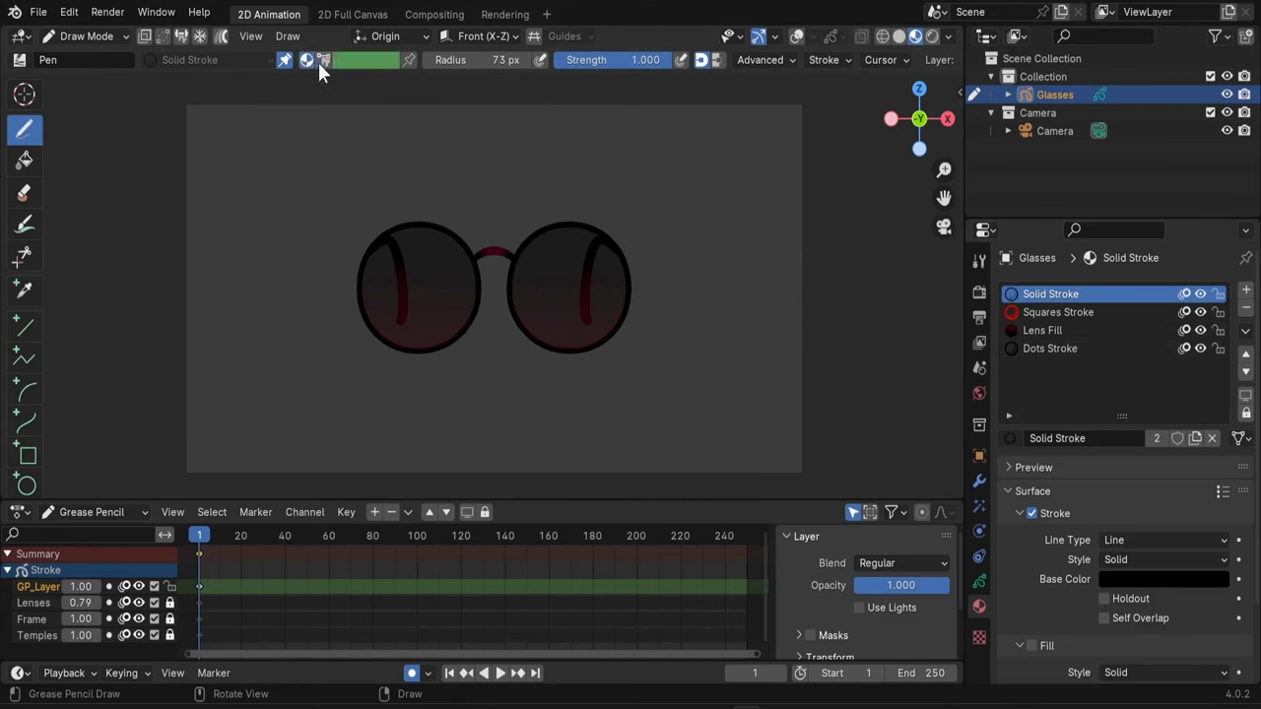
{"action": "left_click", "coordinate": [323, 61]}
{"action": "left_click", "coordinate": [360, 61]}
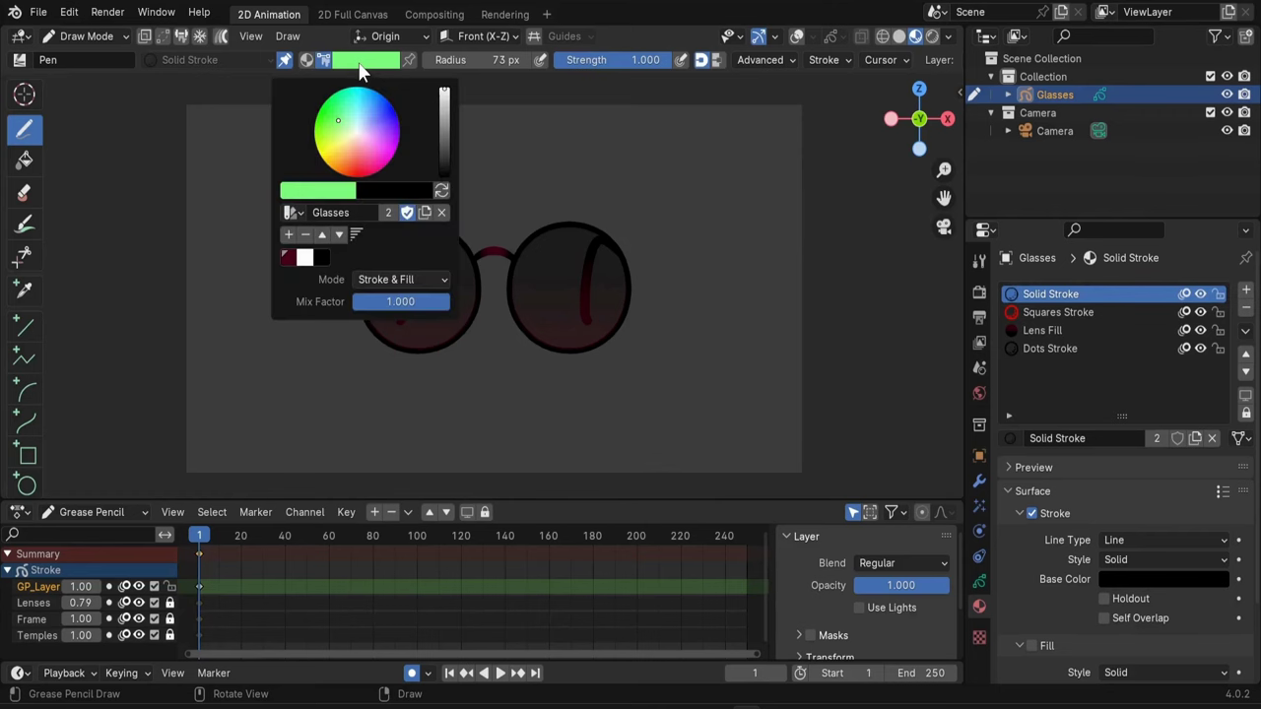
{"action": "left_click", "coordinate": [302, 262]}
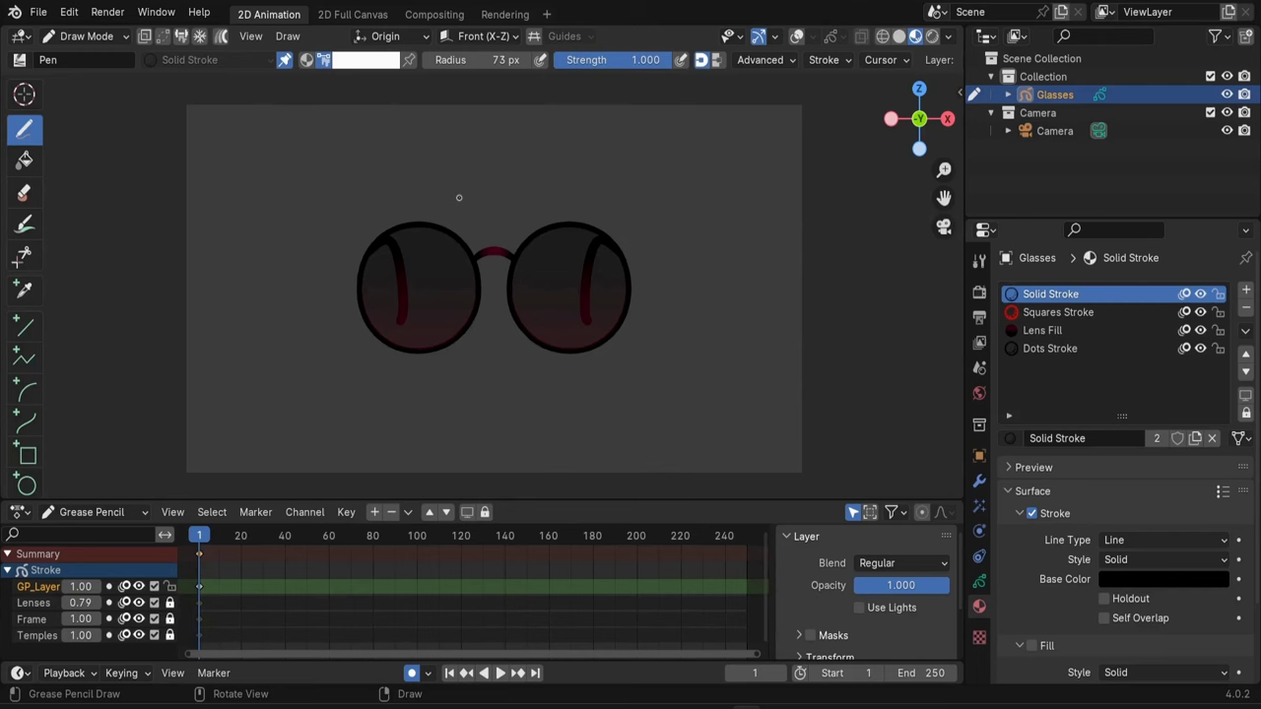
Draw a white zigzag at 329 px radius, then two diagonals at 260 px across the left lens
{"action": "key", "text": "f"}
{"action": "left_click", "coordinate": [401, 241]}
{"action": "mouse_move", "coordinate": [436, 193]}
{"action": "left_mouse_down"}
{"action": "mouse_move", "coordinate": [372, 283]}
{"action": "mouse_move", "coordinate": [422, 276]}
{"action": "mouse_move", "coordinate": [351, 382]}
{"action": "left_mouse_up"}
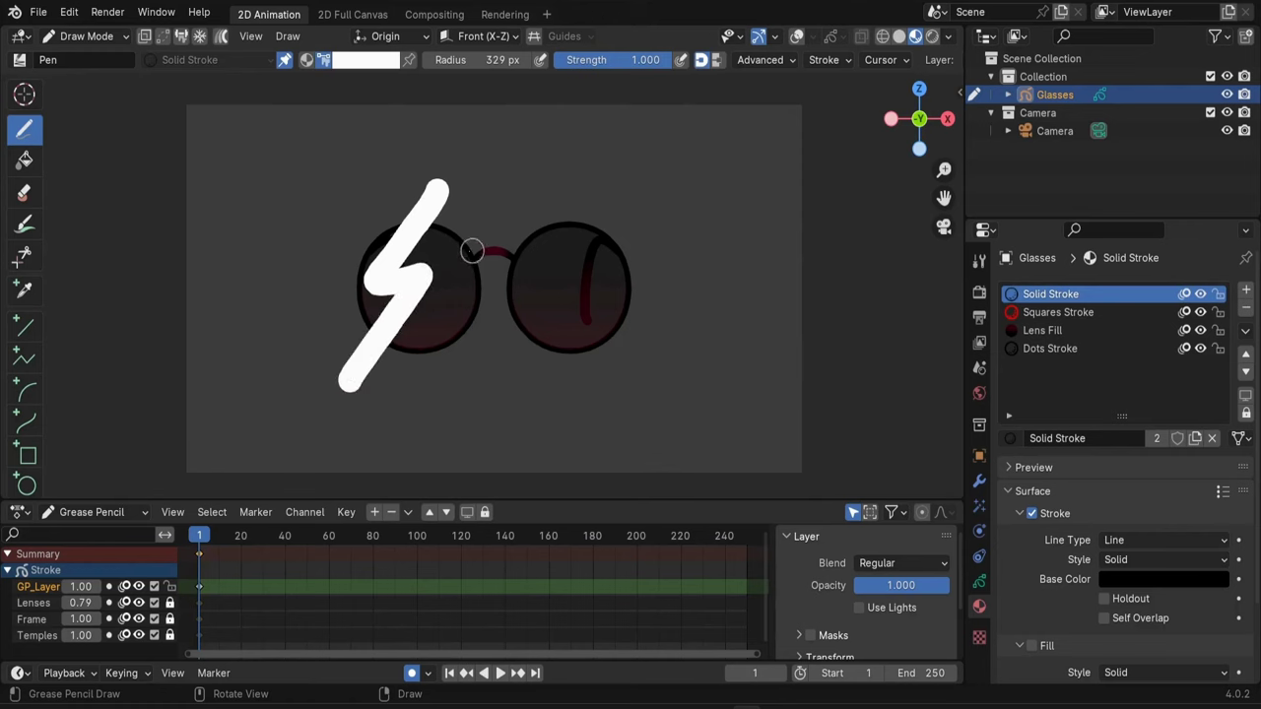
{"action": "key", "text": "f"}
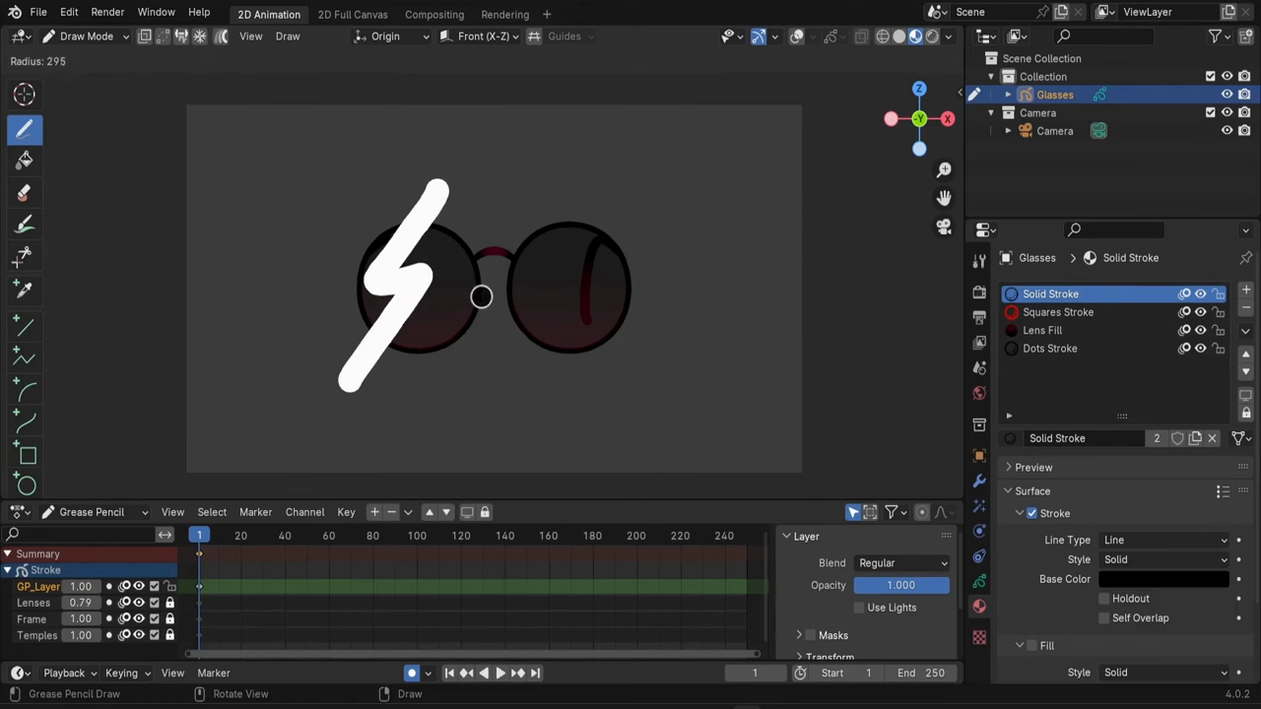
{"action": "left_click", "coordinate": [481, 297]}
{"action": "left_click_drag", "start_coordinate": [491, 202], "coordinate": [387, 399]}
{"action": "left_click_drag", "start_coordinate": [519, 204], "coordinate": [424, 392]}
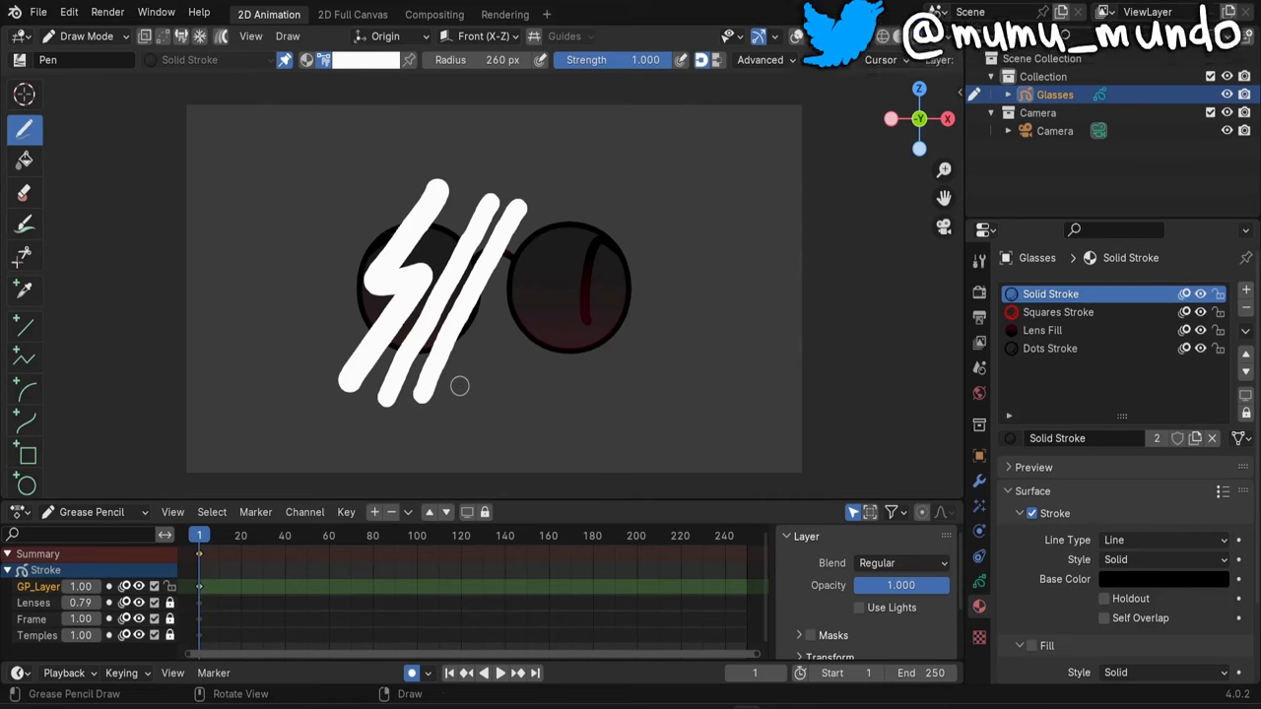
Enter Edit Mode with Select Box, pick a zigzag point, and turn on Curve Editing
{"action": "key", "text": "Tab"}
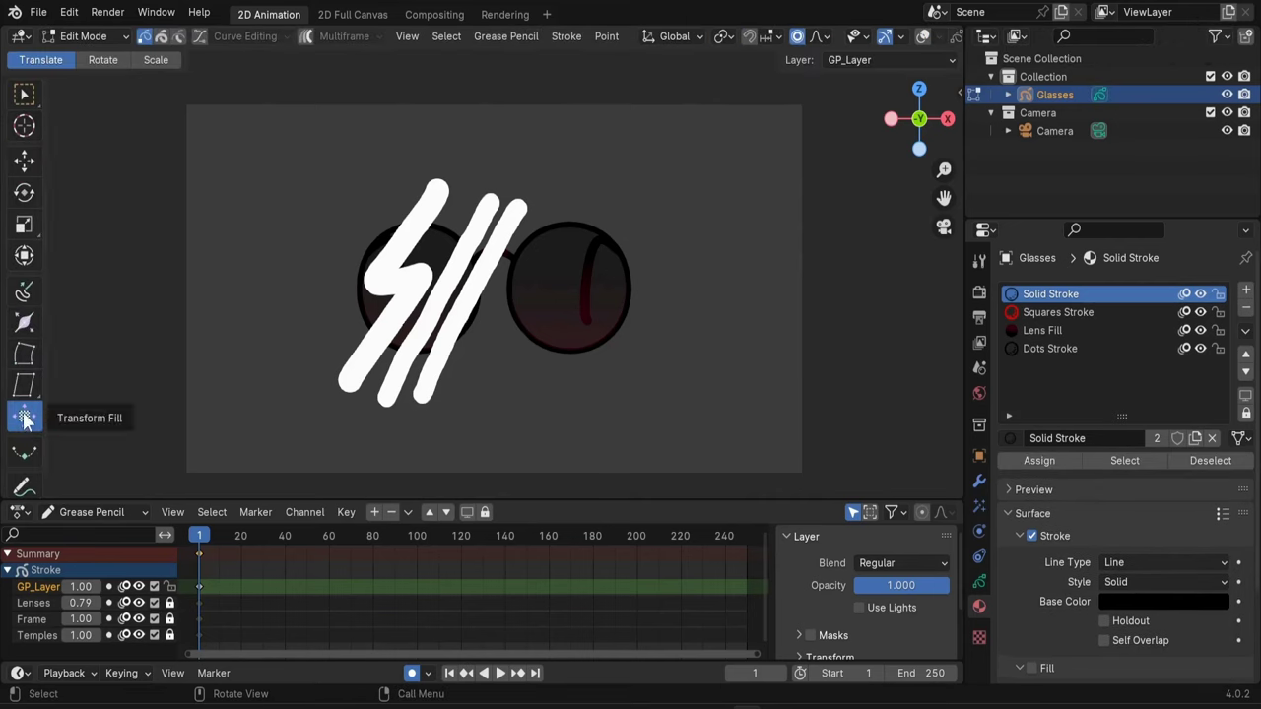
{"action": "left_click", "coordinate": [25, 93]}
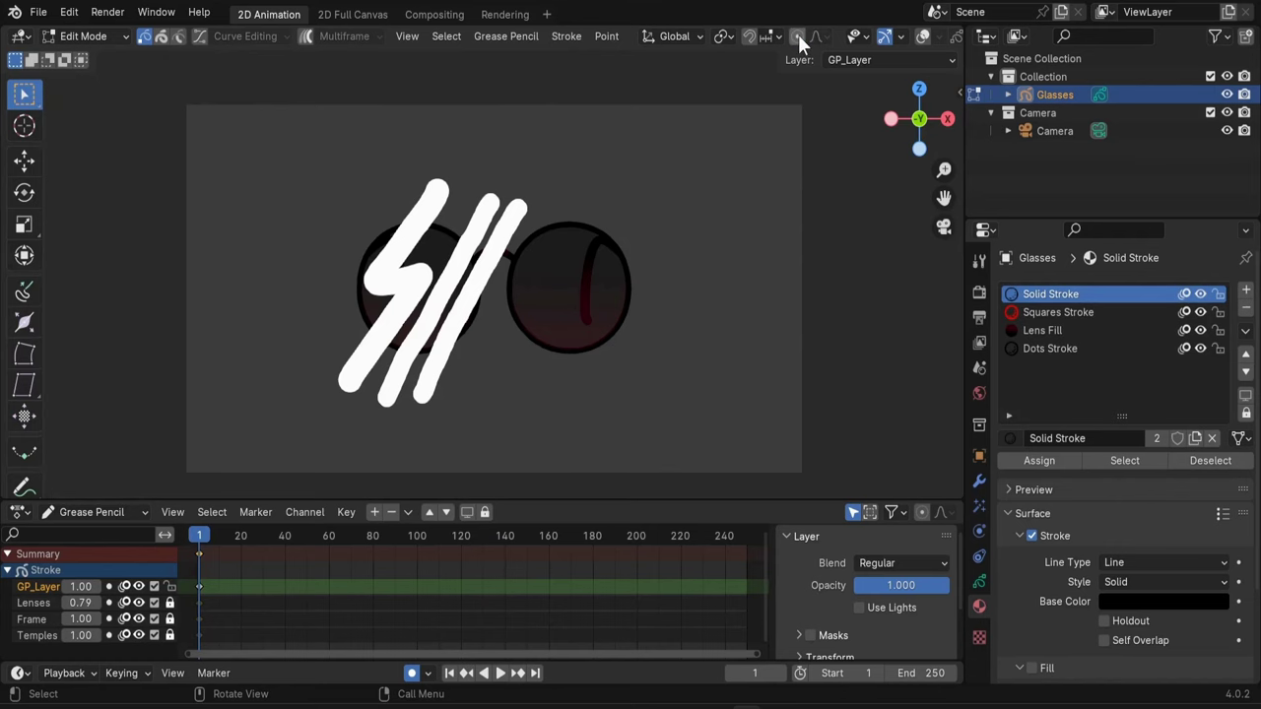
{"action": "key", "text": "shift+alt+z"}
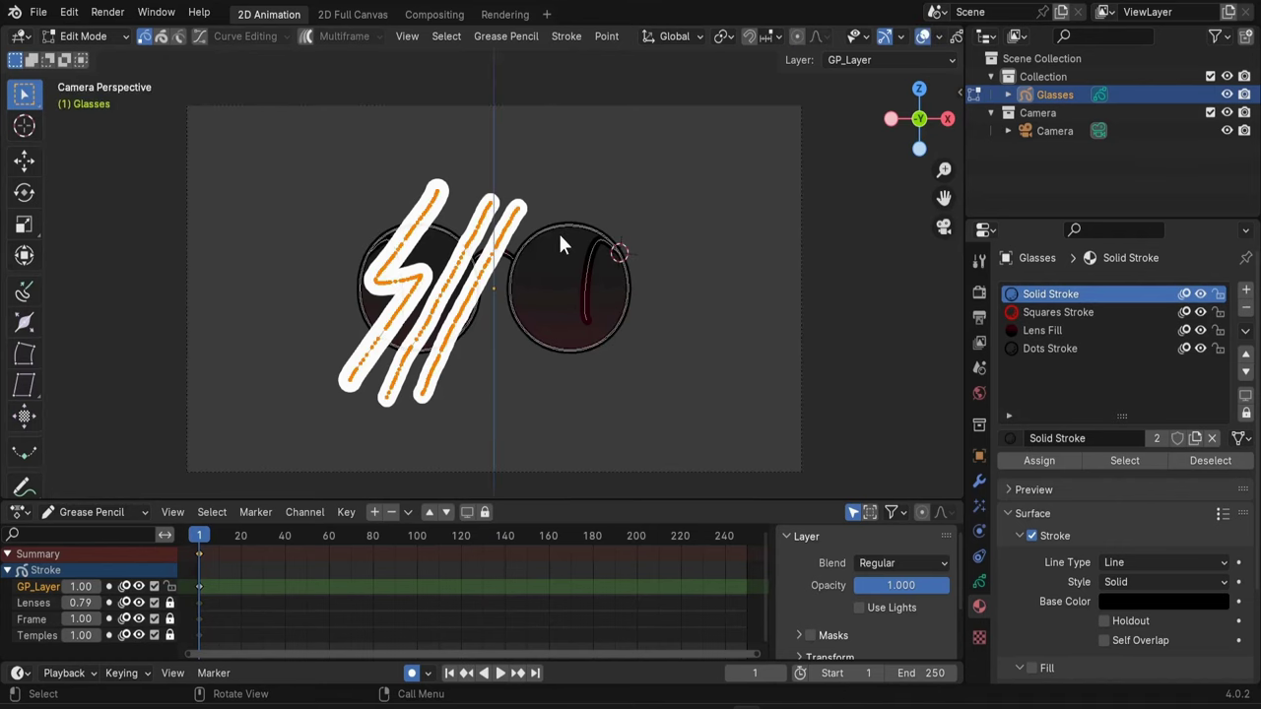
{"action": "left_click", "coordinate": [424, 246]}
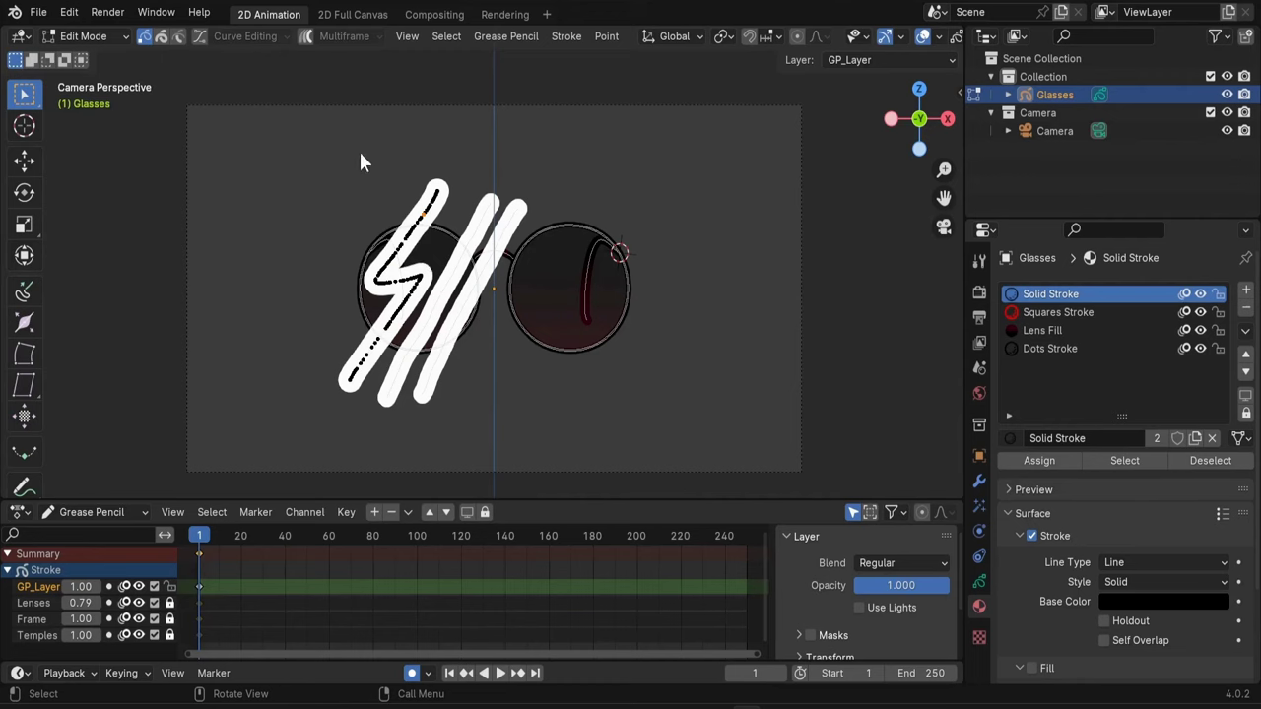
{"action": "left_click", "coordinate": [241, 33]}
{"action": "left_click", "coordinate": [200, 36]}
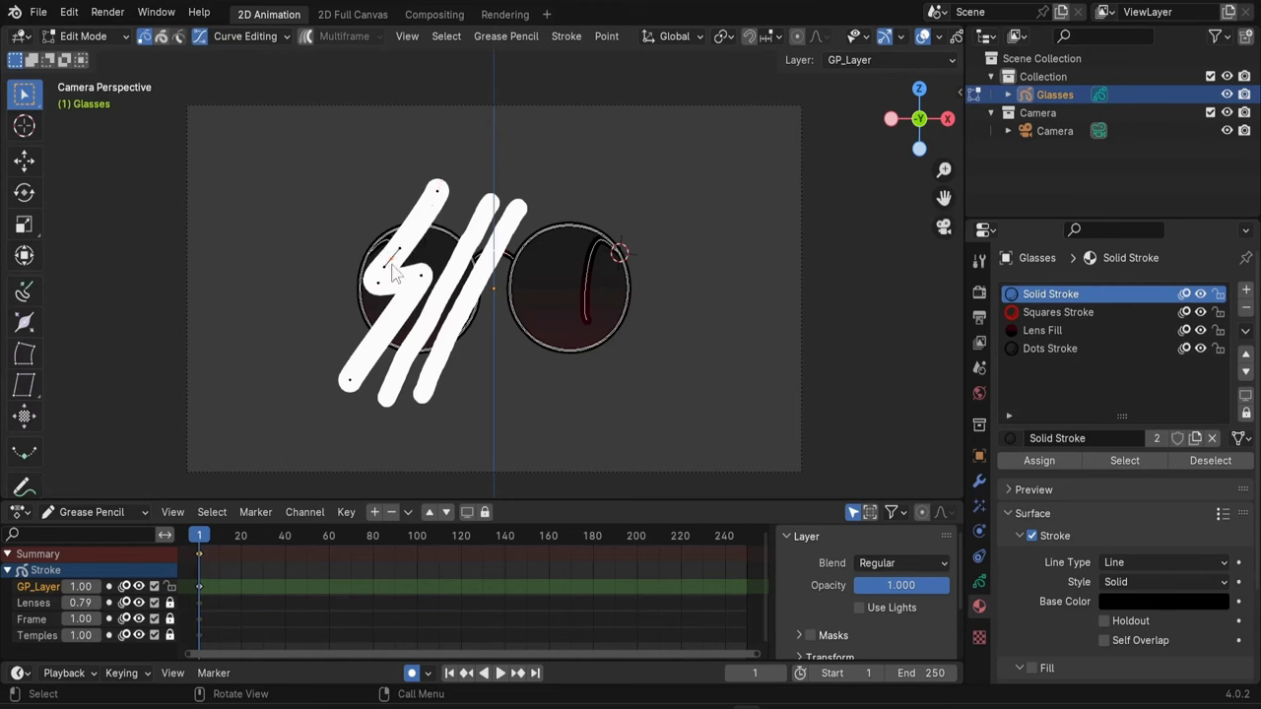
{"action": "key", "text": "x"}
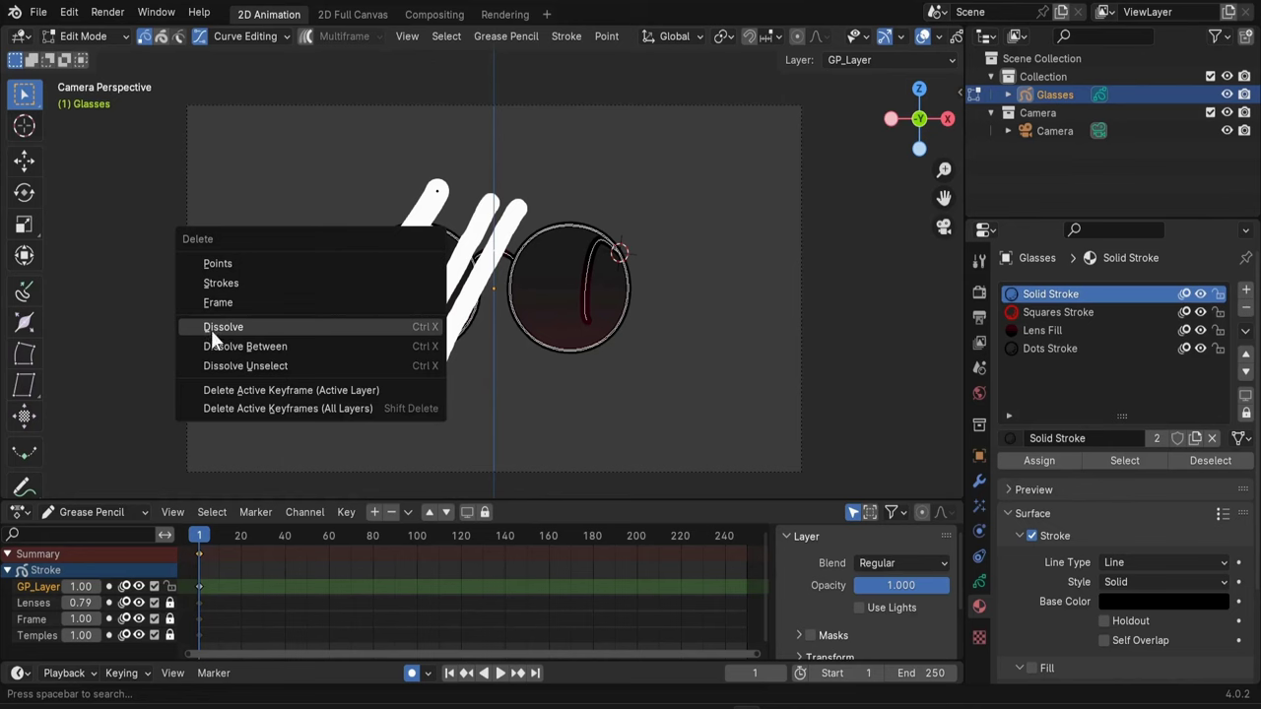
Dissolve the selected zigzag points and reposition the strokes' top ends
{"action": "left_click", "coordinate": [217, 330]}
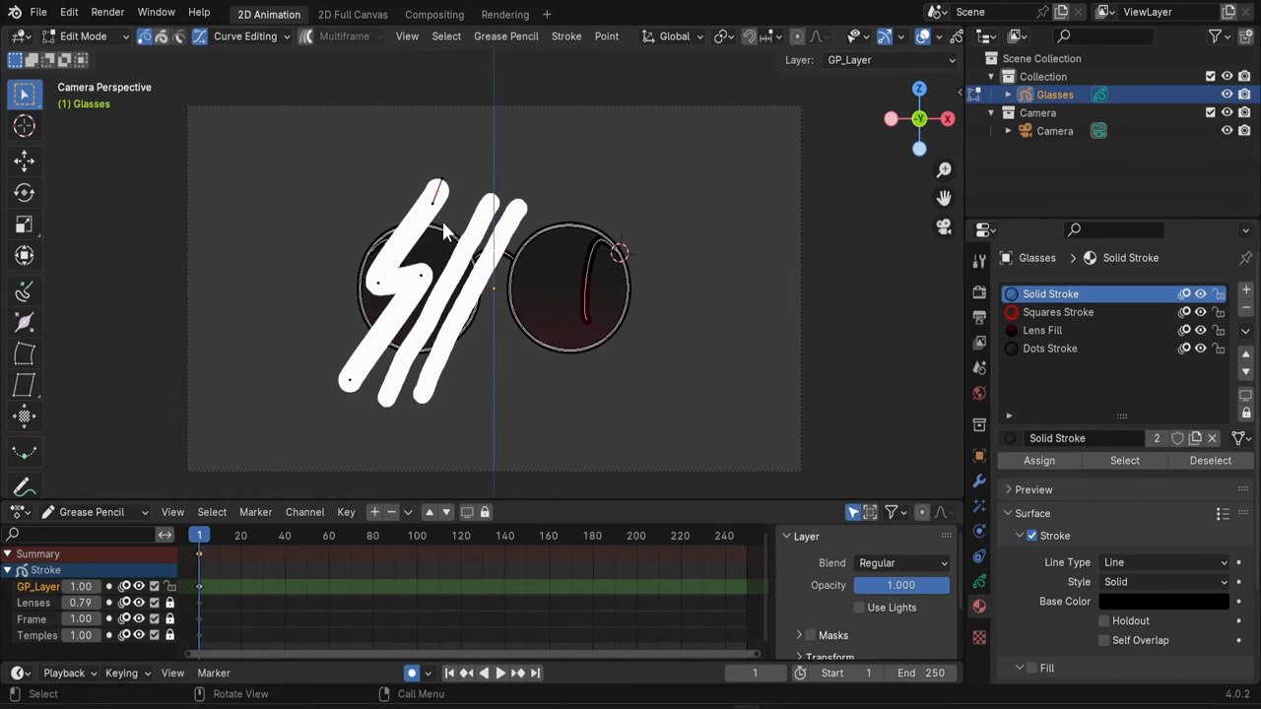
{"action": "key", "text": "g"}
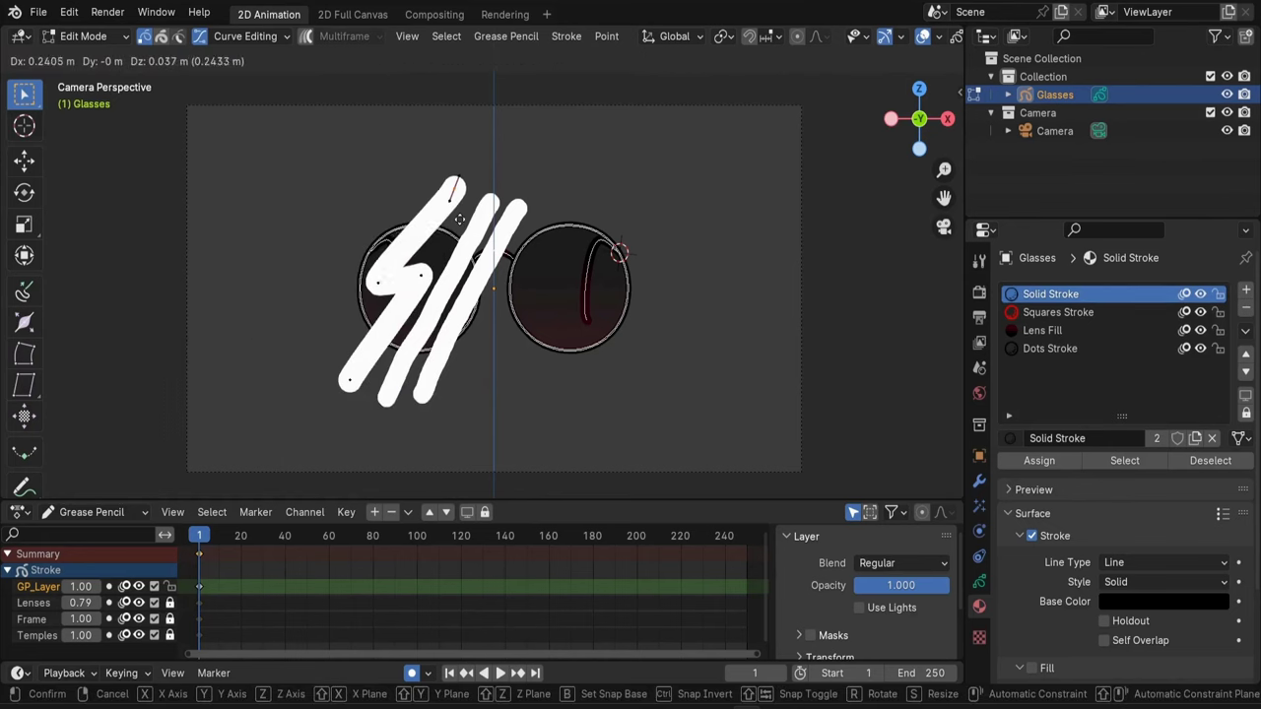
{"action": "left_click", "coordinate": [472, 221]}
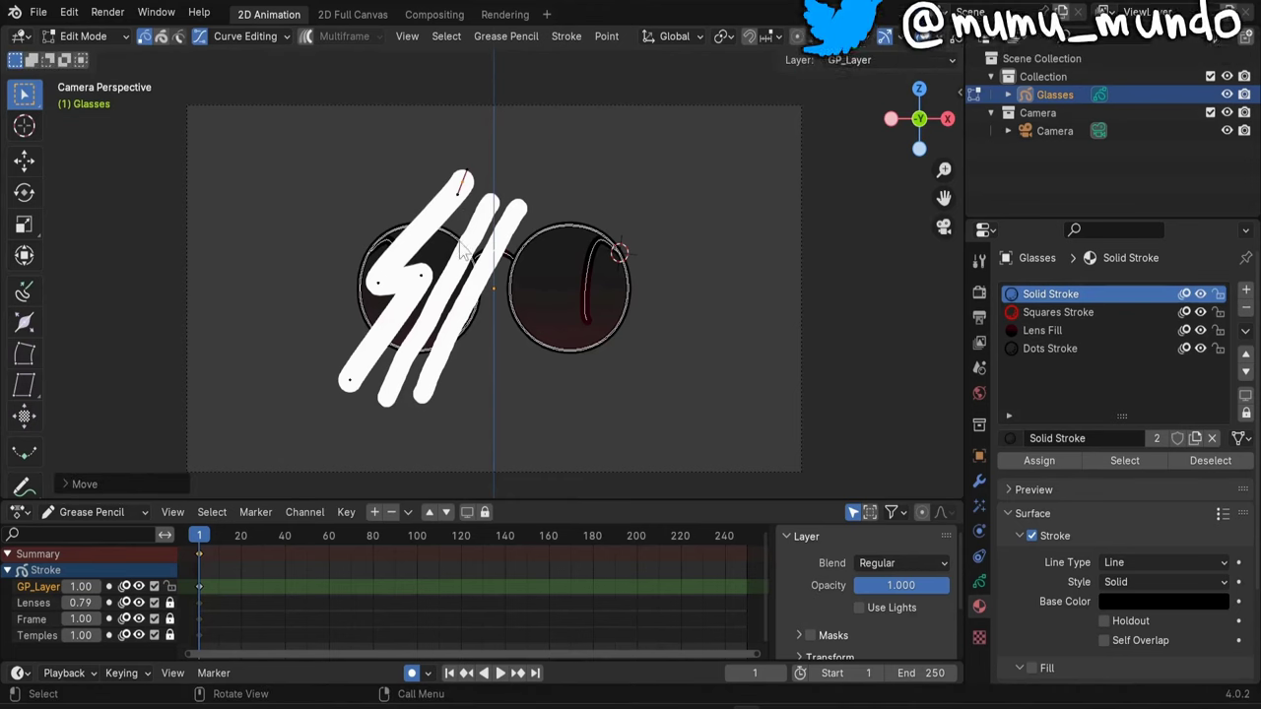
{"action": "middle_click_drag", "start_coordinate": [475, 241], "coordinate": [511, 282], "text": "shift"}
{"action": "key", "text": "g"}
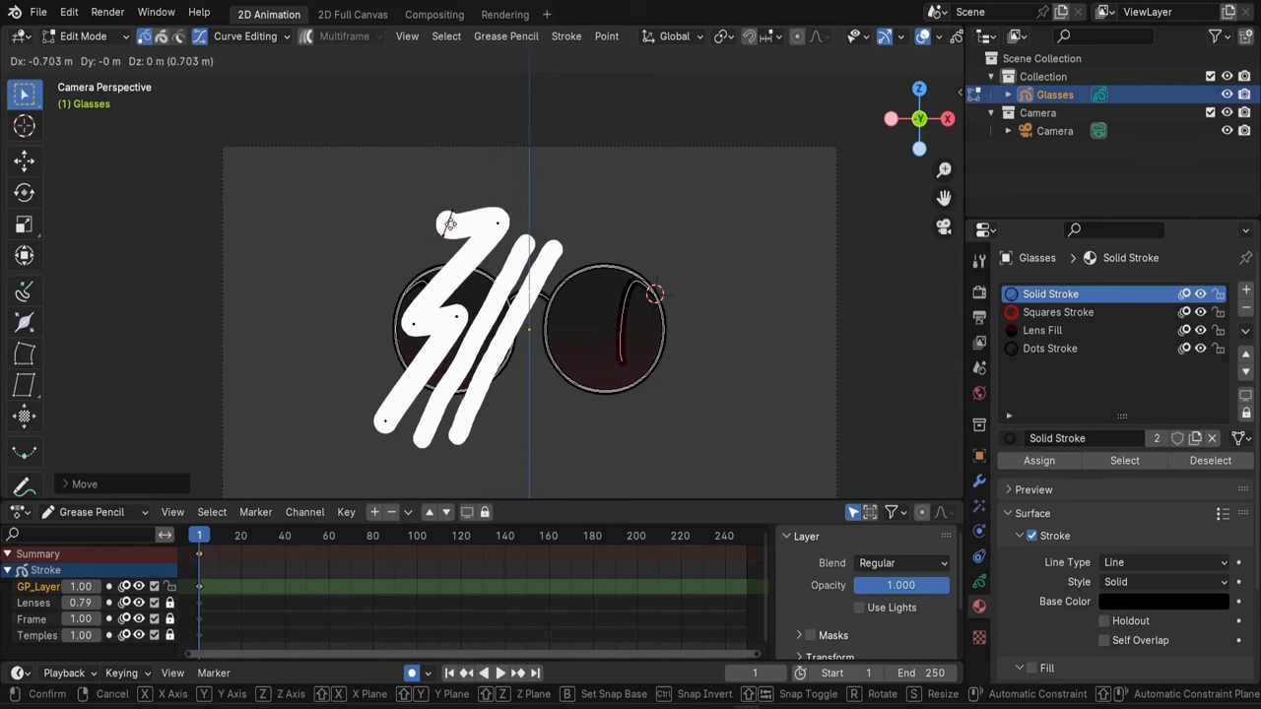
{"action": "left_click", "coordinate": [449, 232]}
Extrude two more zigzag segments from the top end, above the camera frame
{"action": "key", "text": "e"}
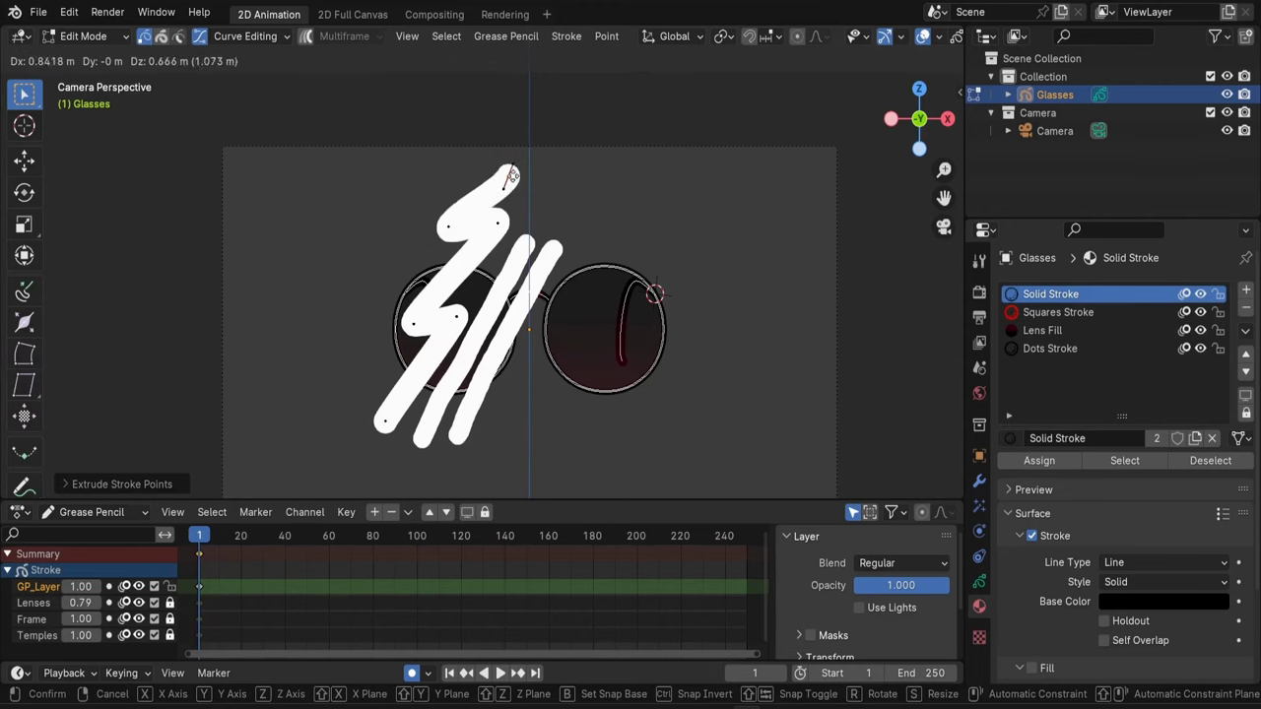
{"action": "left_click", "coordinate": [557, 126]}
{"action": "key", "text": "e"}
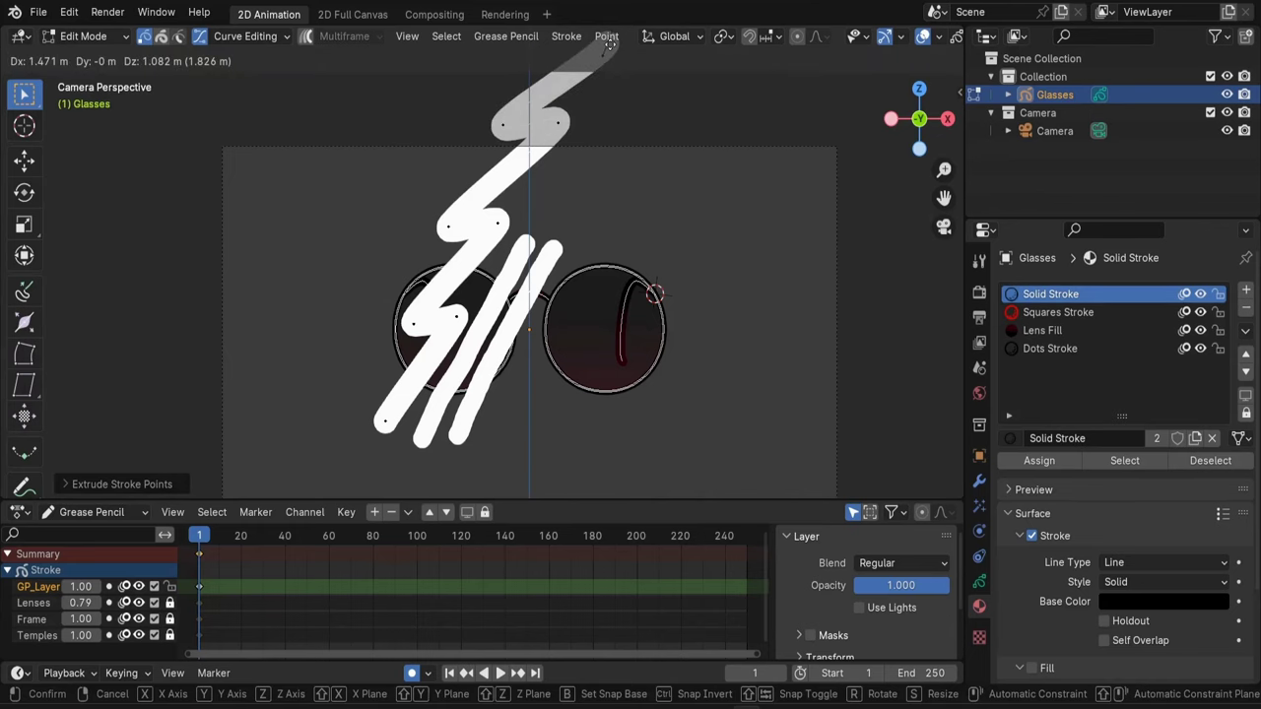
{"action": "left_click", "coordinate": [601, 39]}
Extrude a new segment from the zigzag's bottom end and rotate it to an angle
{"action": "middle_click_drag", "start_coordinate": [393, 428], "coordinate": [491, 314], "text": "shift"}
{"action": "left_click", "coordinate": [484, 315]}
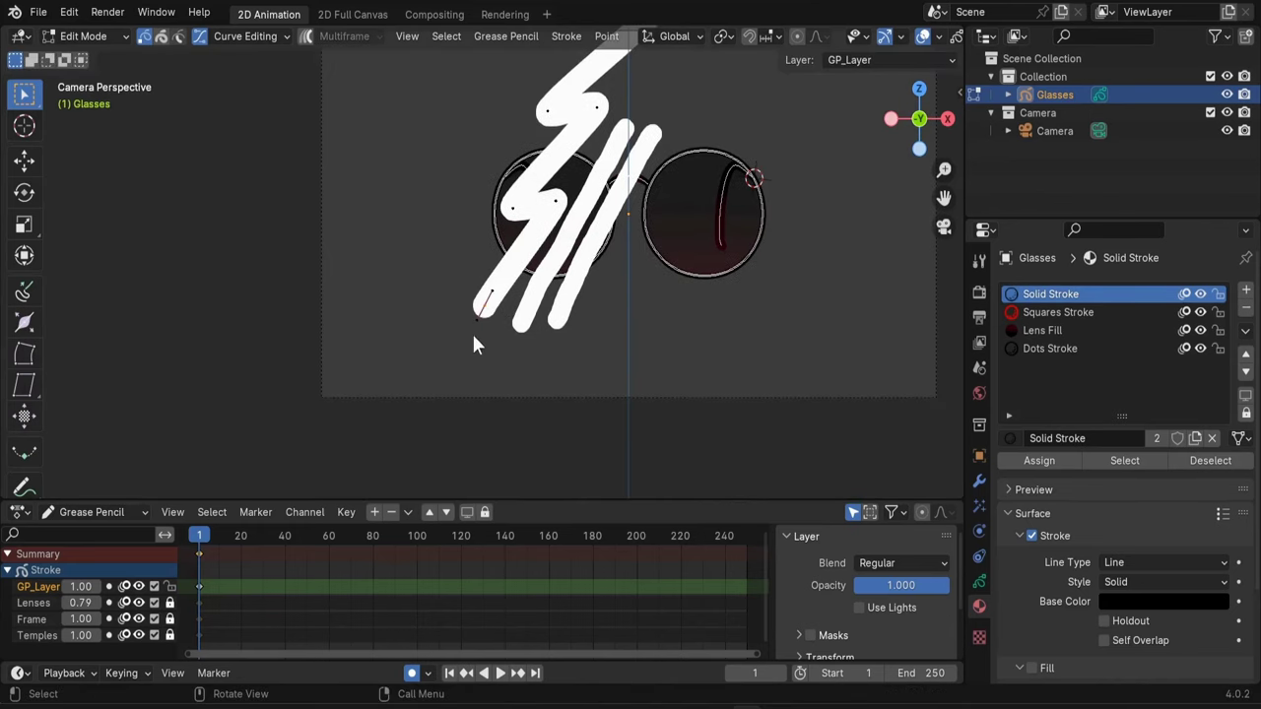
{"action": "key", "text": "e"}
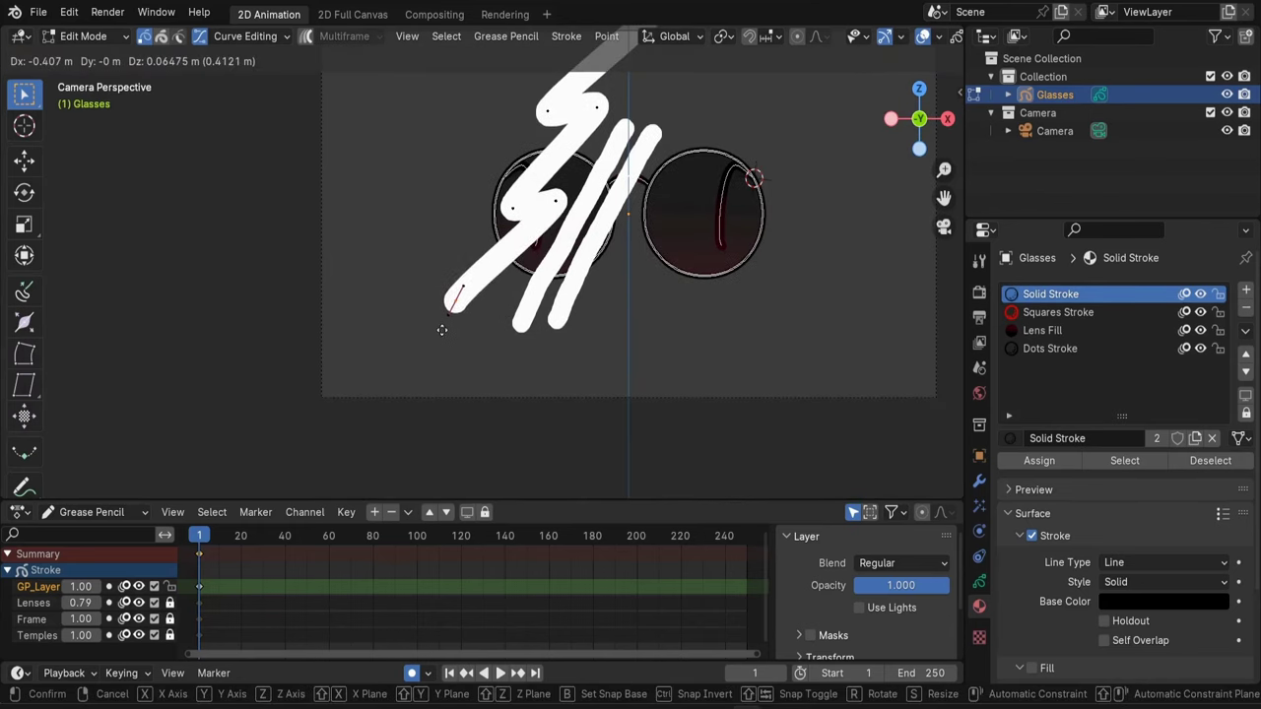
{"action": "left_click", "coordinate": [442, 330]}
{"action": "key", "text": "r"}
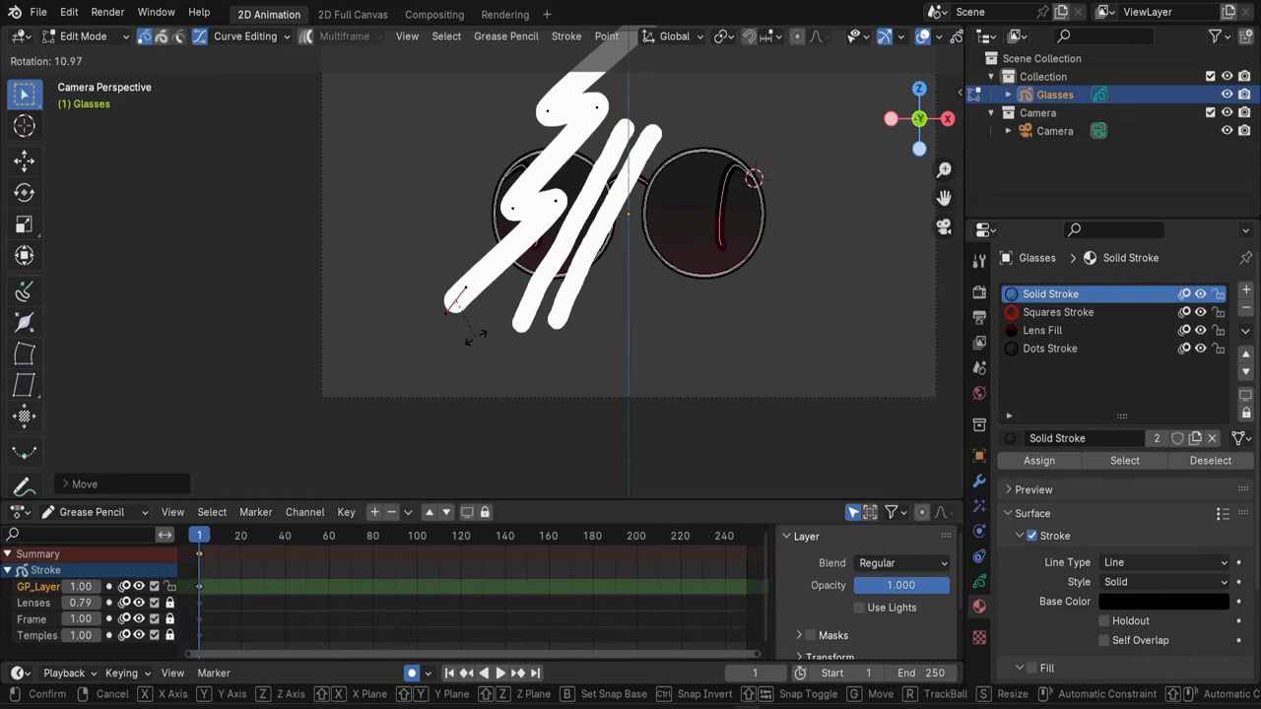
{"action": "left_click", "coordinate": [439, 355]}
Extrude three more zigzag segments downward, past the bottom edge of the frame
{"action": "key", "text": "e"}
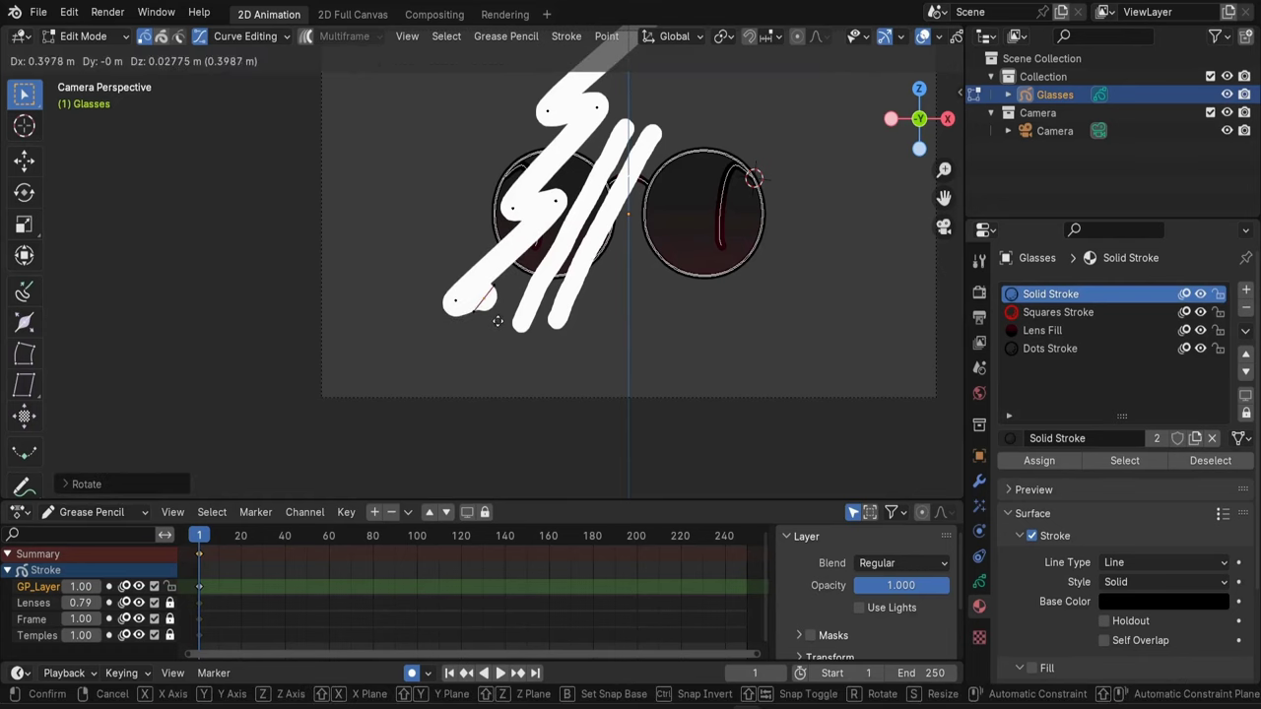
{"action": "left_click", "coordinate": [406, 404]}
{"action": "key", "text": "e"}
{"action": "left_click", "coordinate": [463, 416]}
{"action": "key", "text": "e"}
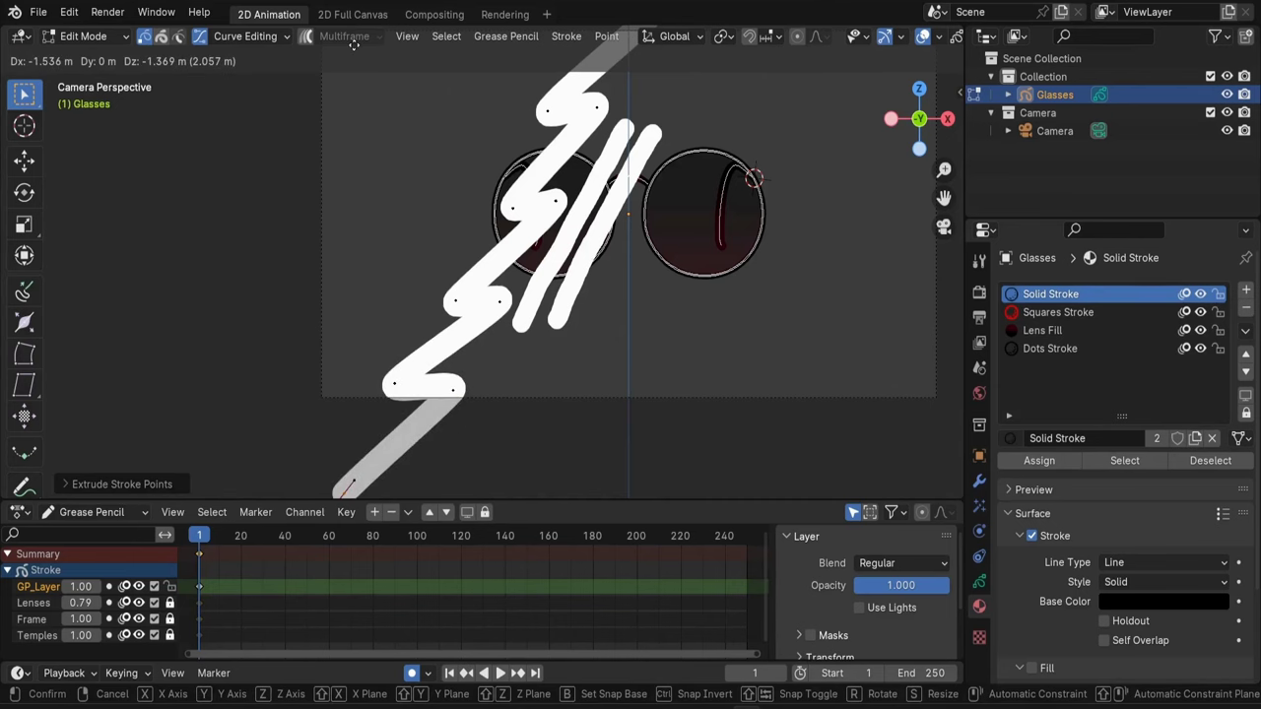
{"action": "scroll", "coordinate": [349, 483], "scroll_direction": "down", "scroll_amount": 2}
{"action": "left_click", "coordinate": [347, 487]}
{"action": "scroll", "coordinate": [551, 373], "scroll_direction": "up", "scroll_amount": 4}
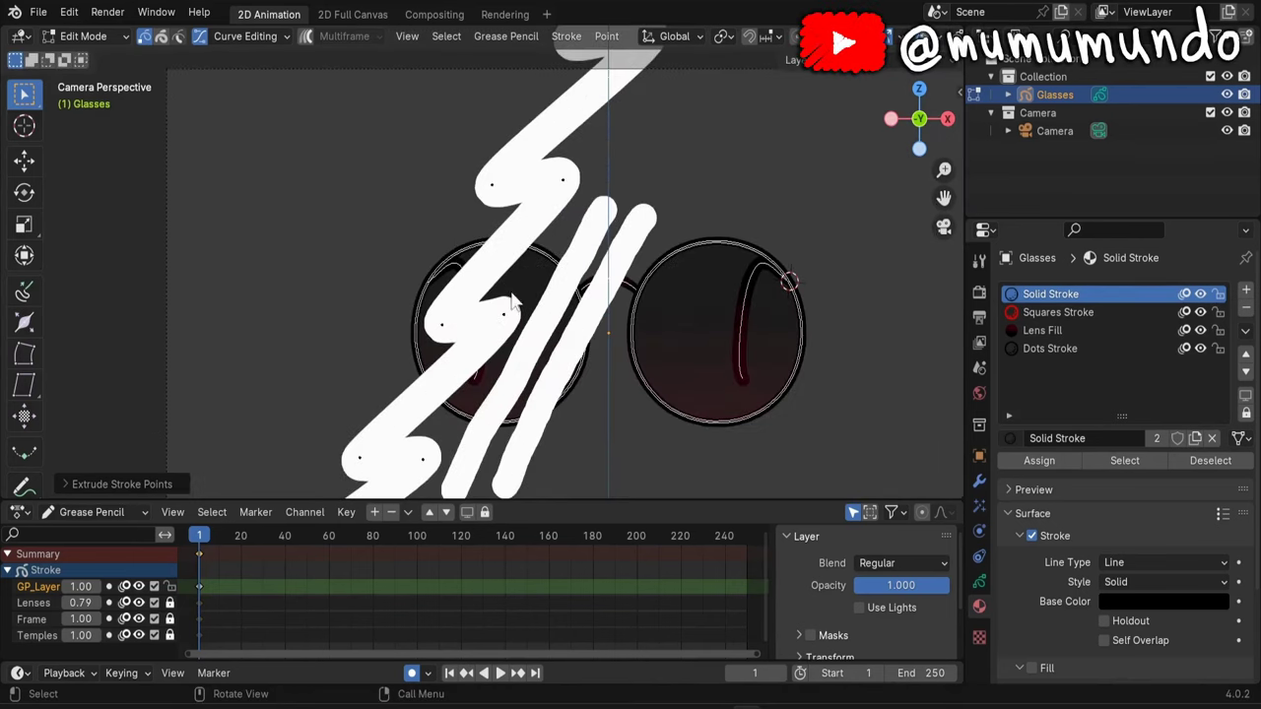
{"action": "scroll", "coordinate": [499, 323], "scroll_direction": "down", "scroll_amount": 1}
{"action": "scroll", "coordinate": [499, 323], "scroll_direction": "up", "scroll_amount": 1}
{"action": "scroll", "coordinate": [507, 355], "scroll_direction": "down", "scroll_amount": 2}
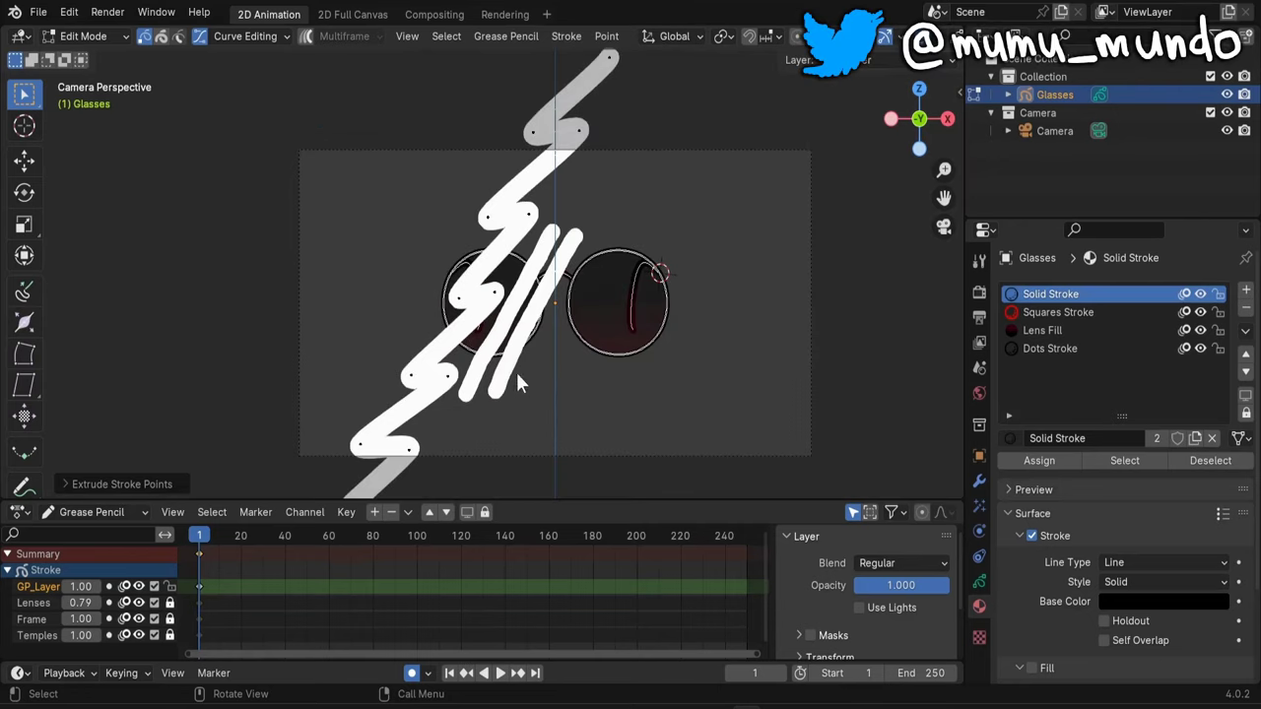
{"action": "scroll", "coordinate": [566, 237], "scroll_direction": "down", "scroll_amount": 1}
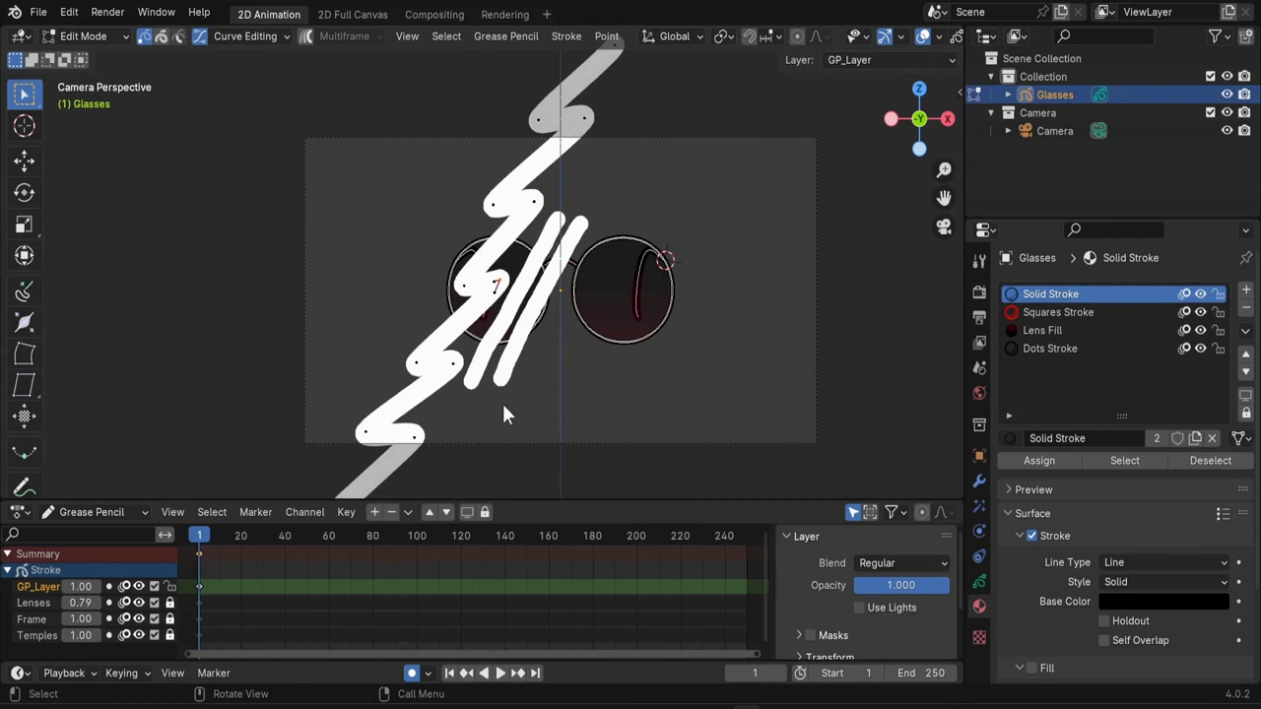
Stretch the short straight stroke so its ends reach past the top and bottom of the frame
{"action": "mouse_move", "coordinate": [493, 426]}
{"action": "left_mouse_down"}
{"action": "mouse_move", "coordinate": [474, 381]}
{"action": "mouse_move", "coordinate": [465, 392]}
{"action": "left_mouse_up"}
{"action": "scroll", "coordinate": [544, 250], "scroll_direction": "up", "scroll_amount": 1}
{"action": "scroll", "coordinate": [545, 236], "scroll_direction": "down", "scroll_amount": 3}
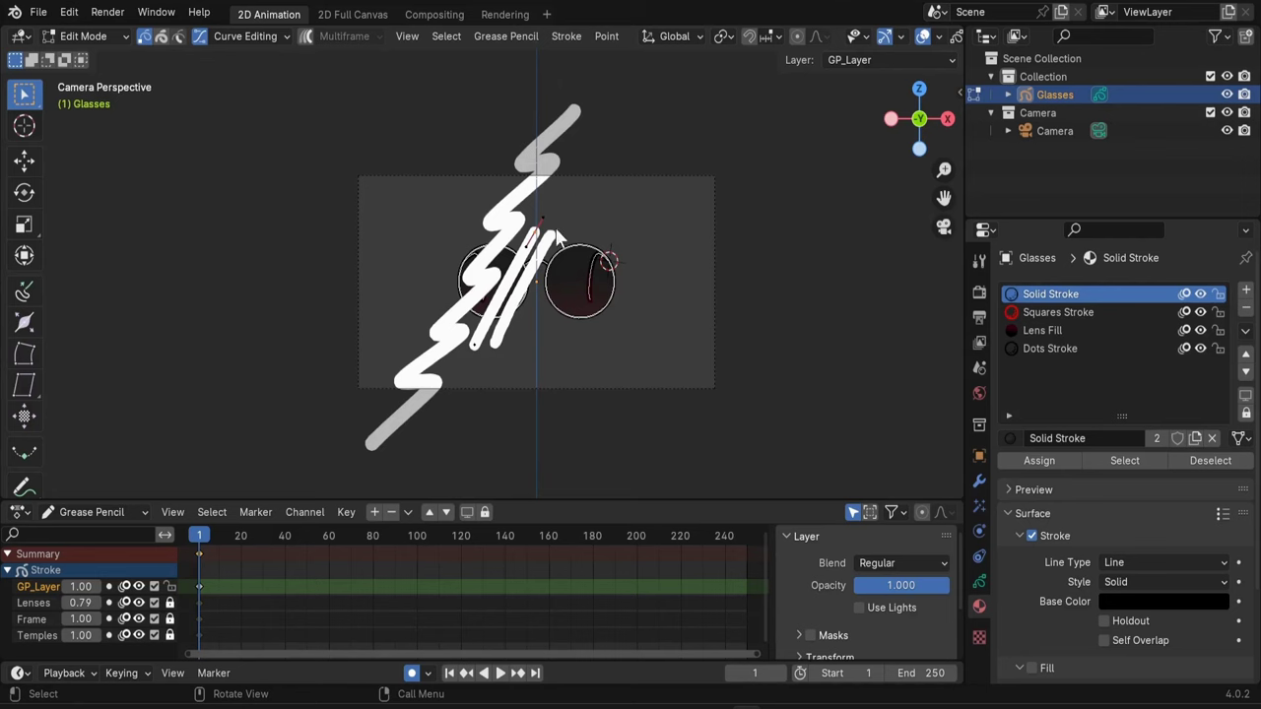
{"action": "key", "text": "g"}
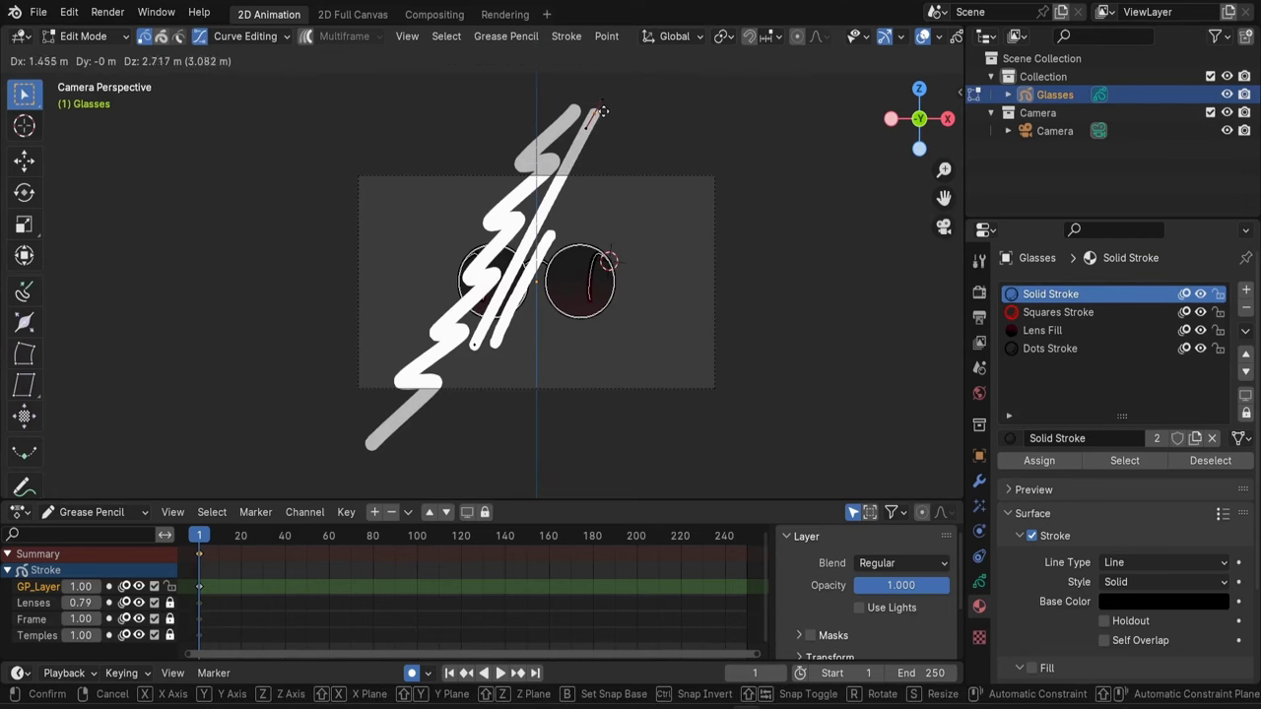
{"action": "left_click", "coordinate": [604, 118]}
{"action": "key", "text": "g"}
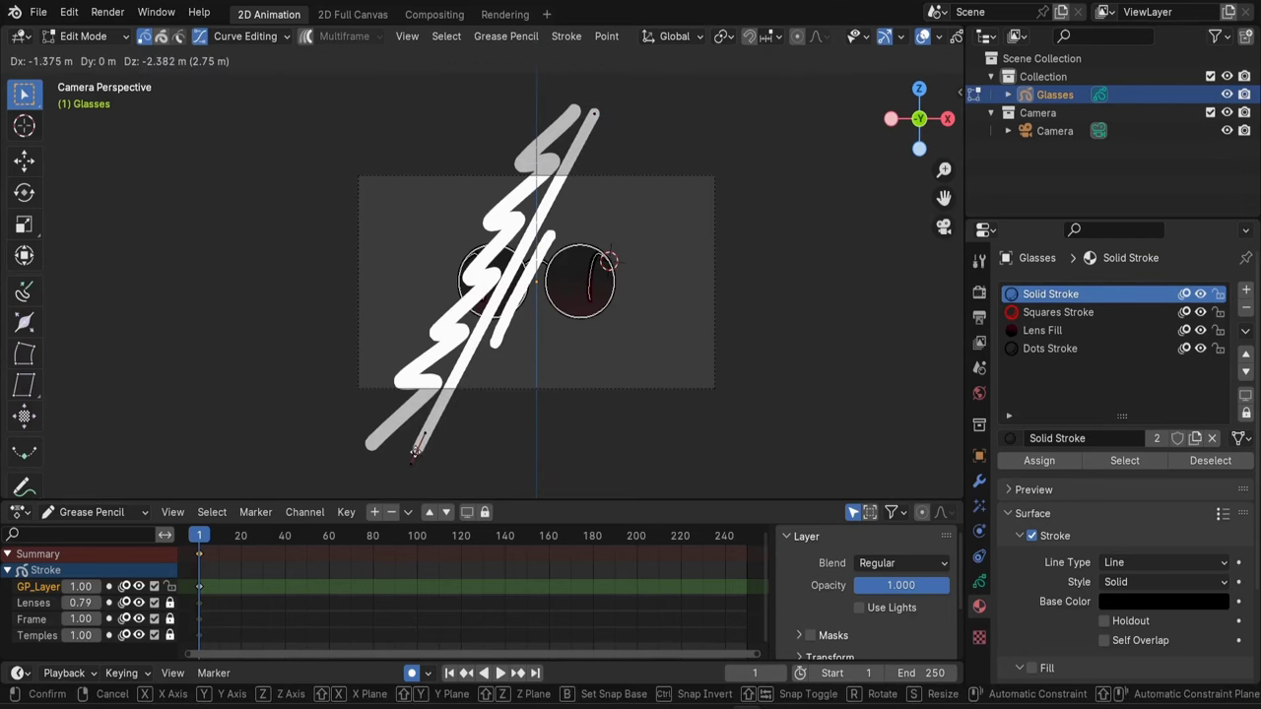
{"action": "left_click", "coordinate": [417, 448]}
Select the whole thin straight stroke and thicken it with Alt+S
{"action": "key", "text": "a"}
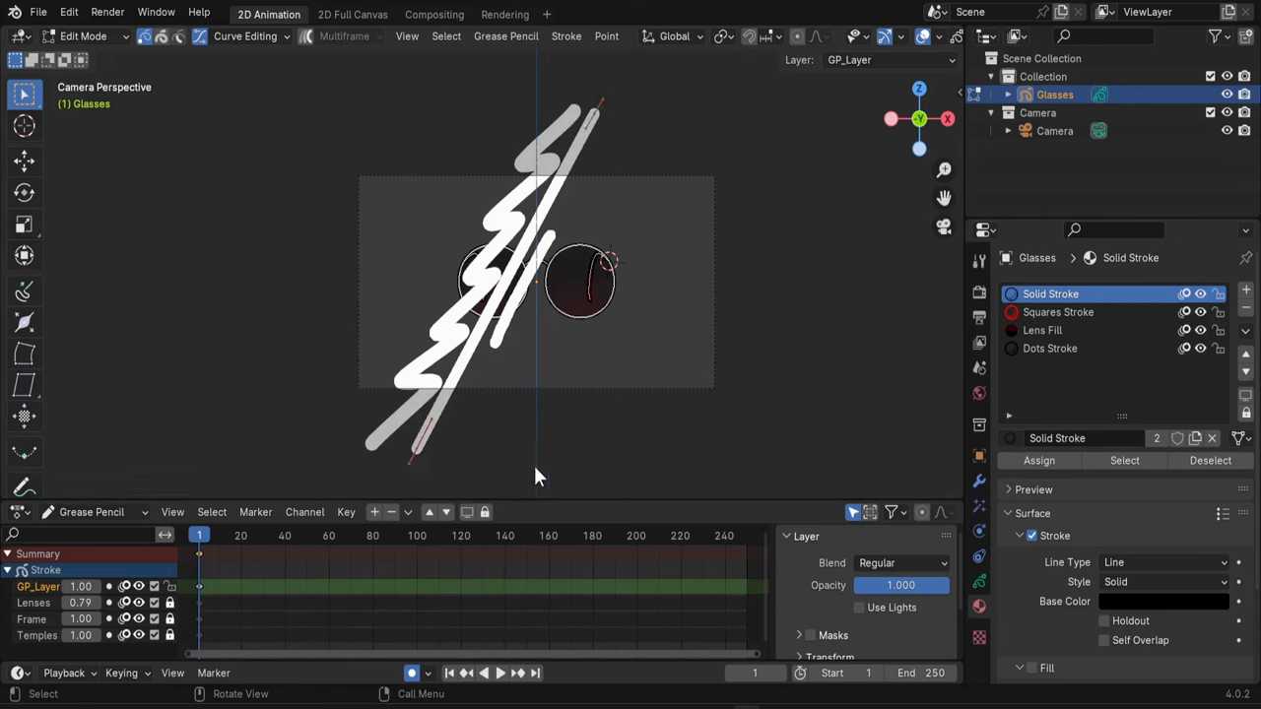
{"action": "key", "text": "alt+s"}
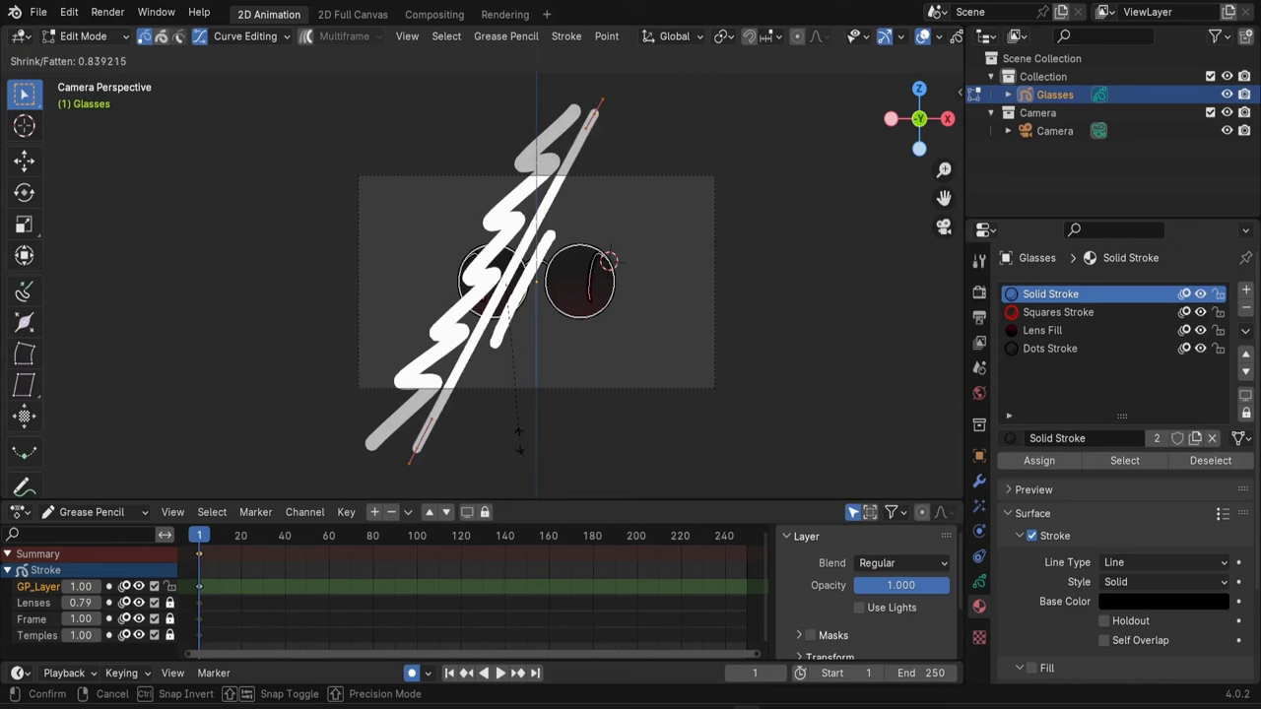
{"action": "left_click", "coordinate": [497, 349]}
Move the thin stroke's lower points down-left and its top end outward, then adjust its thickness
{"action": "key", "text": "b"}
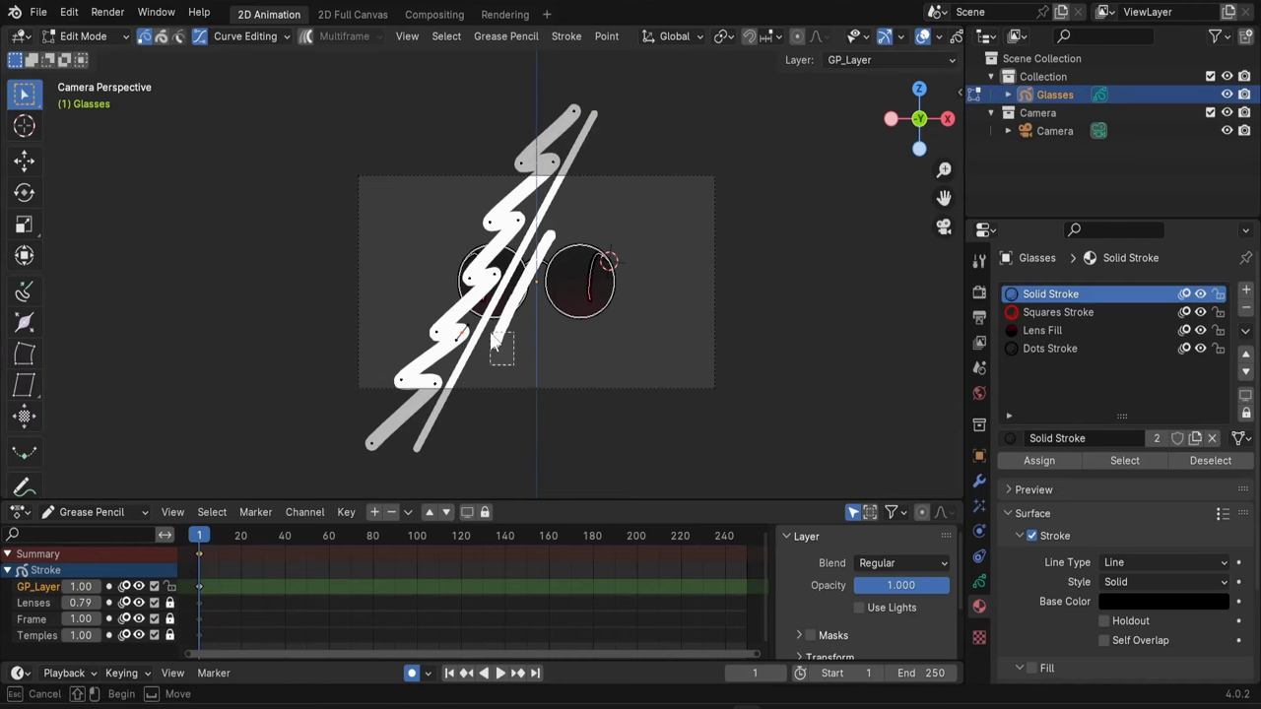
{"action": "left_click_drag", "start_coordinate": [493, 340], "coordinate": [508, 397]}
{"action": "key", "text": "g"}
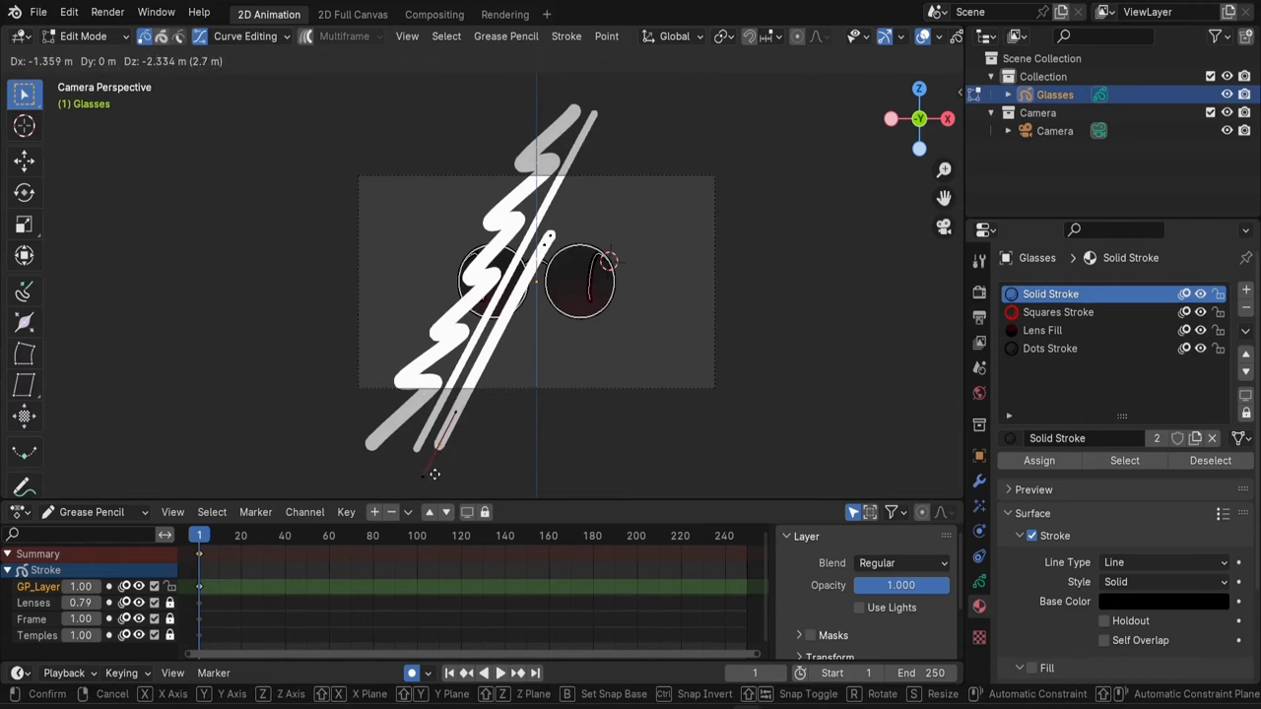
{"action": "left_click", "coordinate": [431, 473]}
{"action": "scroll", "coordinate": [550, 313], "scroll_direction": "up", "scroll_amount": 5}
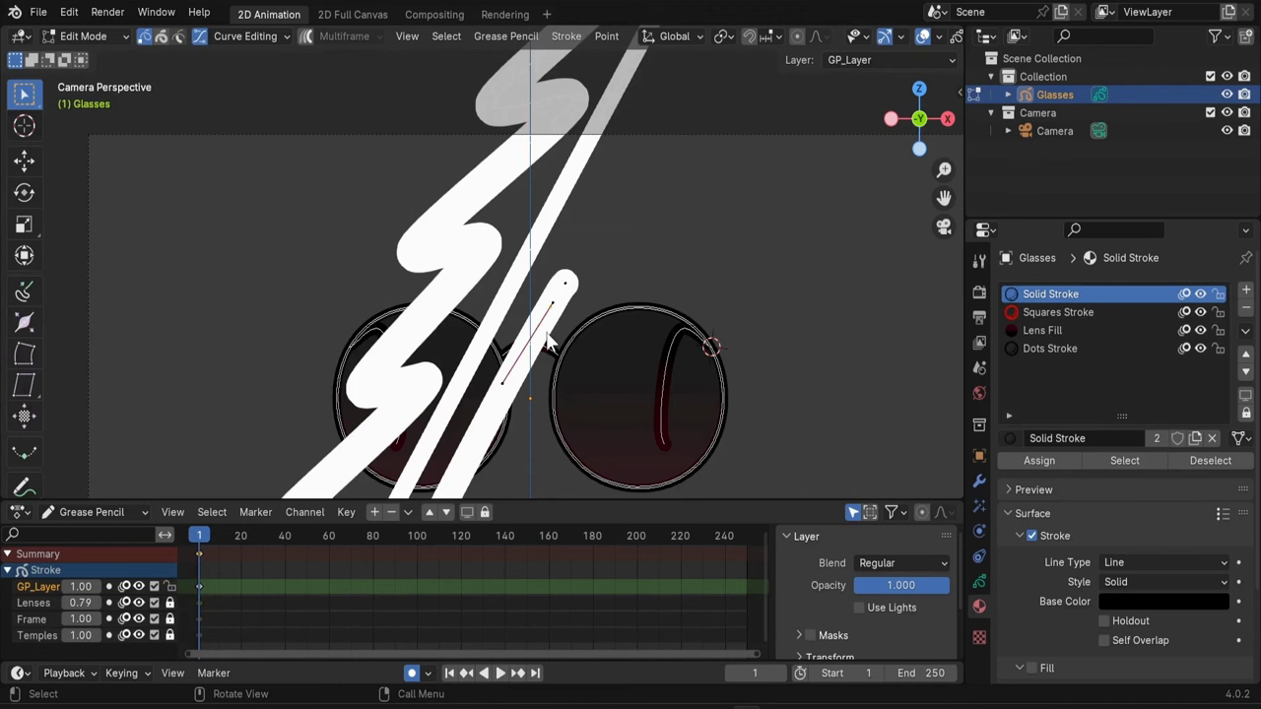
{"action": "scroll", "coordinate": [591, 330], "scroll_direction": "down", "scroll_amount": 3}
{"action": "scroll", "coordinate": [592, 317], "scroll_direction": "down", "scroll_amount": 2}
{"action": "key", "text": "g"}
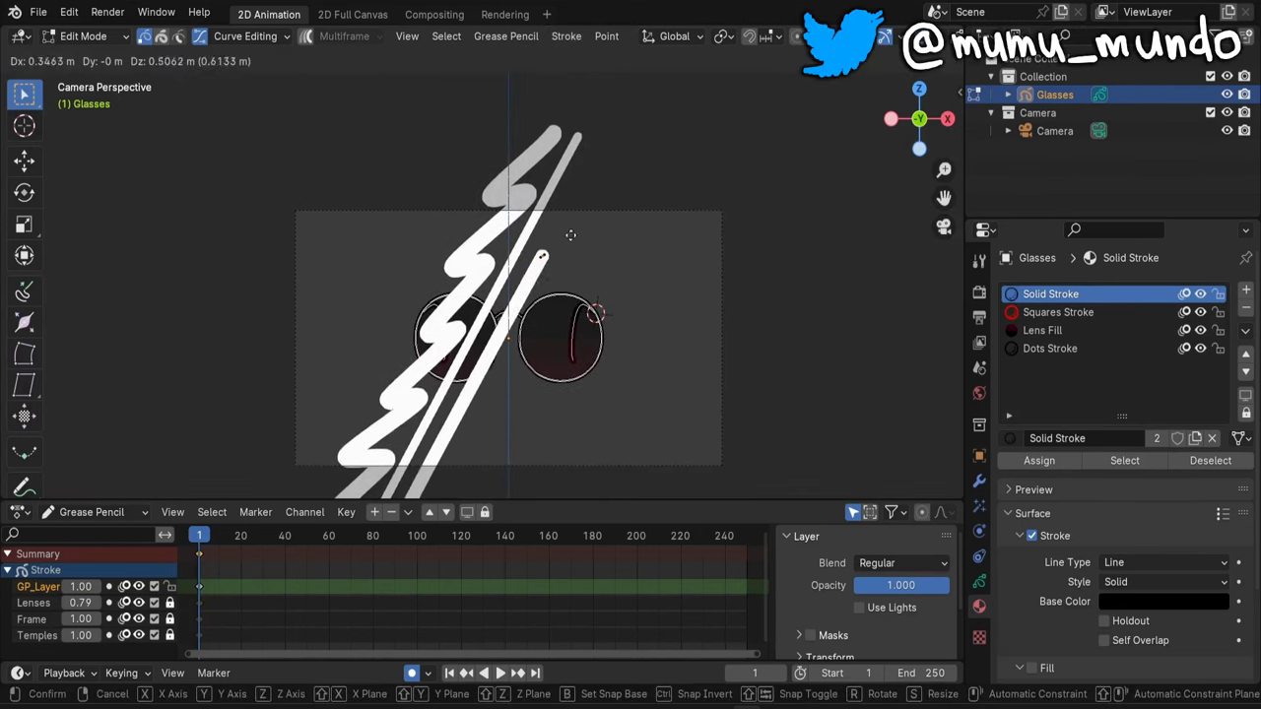
{"action": "left_click", "coordinate": [623, 123]}
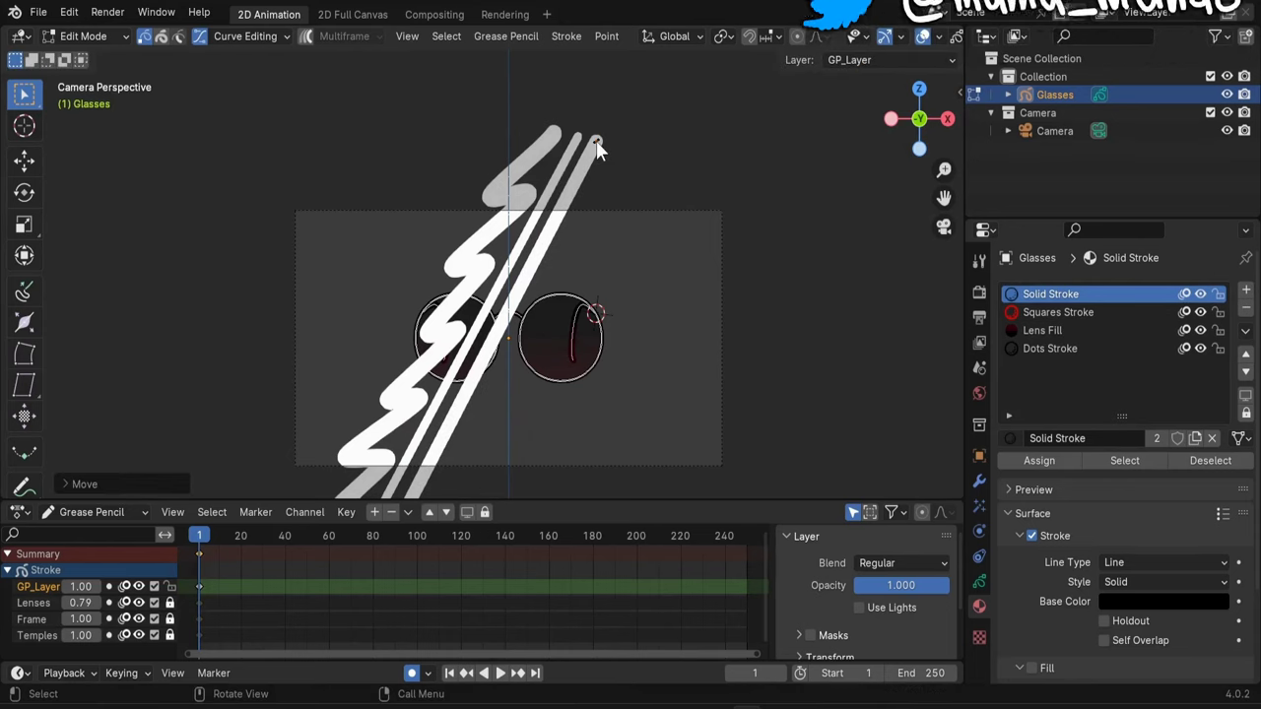
{"action": "scroll", "coordinate": [515, 327], "scroll_direction": "down", "scroll_amount": 1}
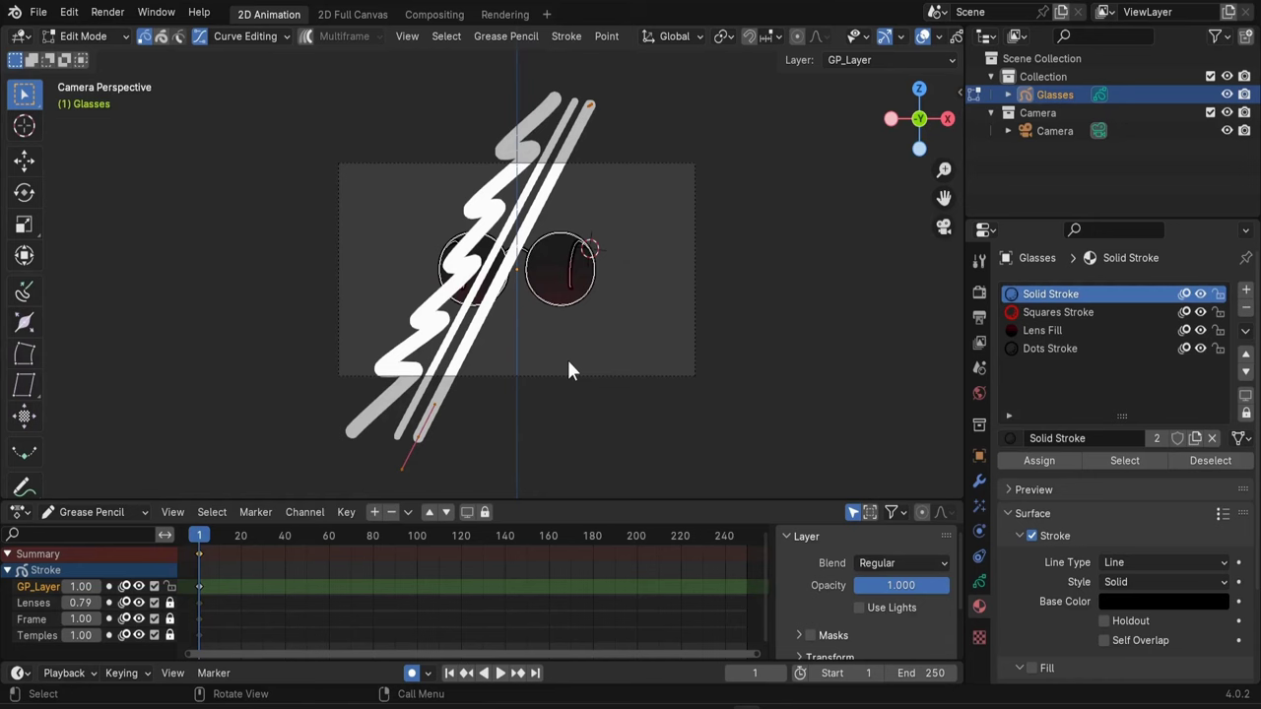
{"action": "key", "text": "alt+s"}
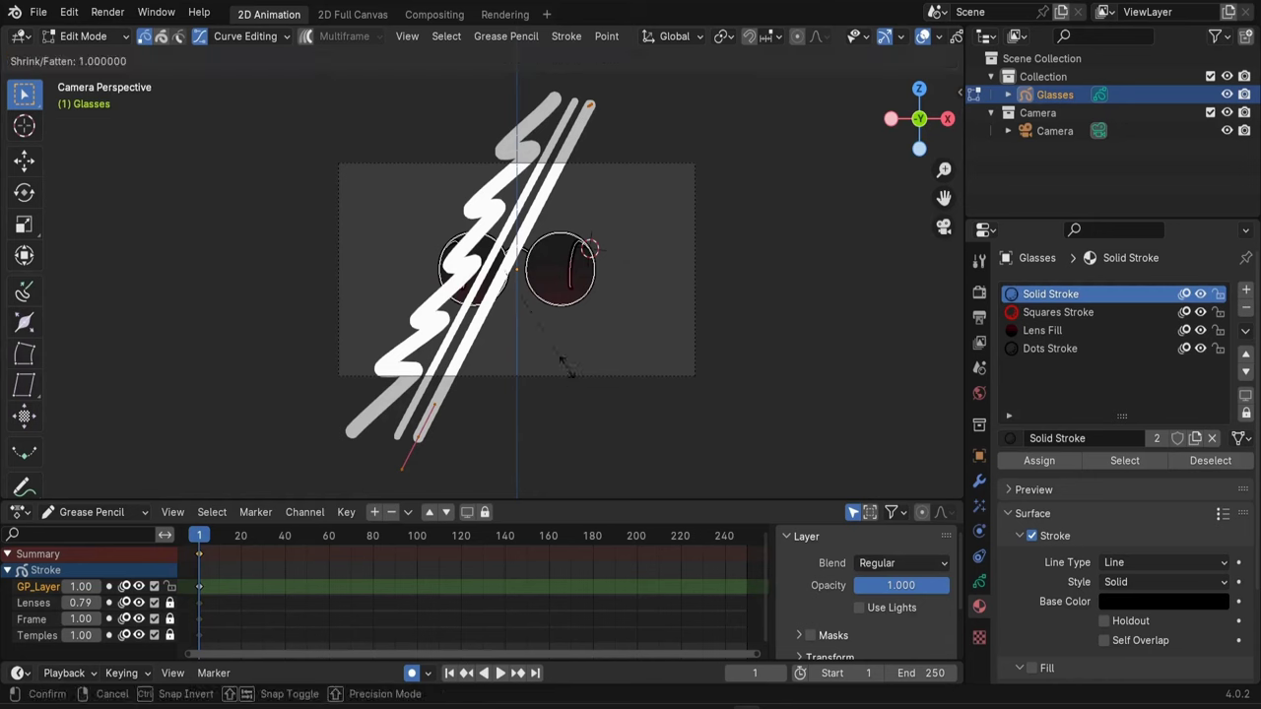
{"action": "left_click", "coordinate": [402, 468]}
Select the zigzag stroke's points and start making it thinner
{"action": "left_click_drag", "start_coordinate": [302, 396], "coordinate": [379, 453]}
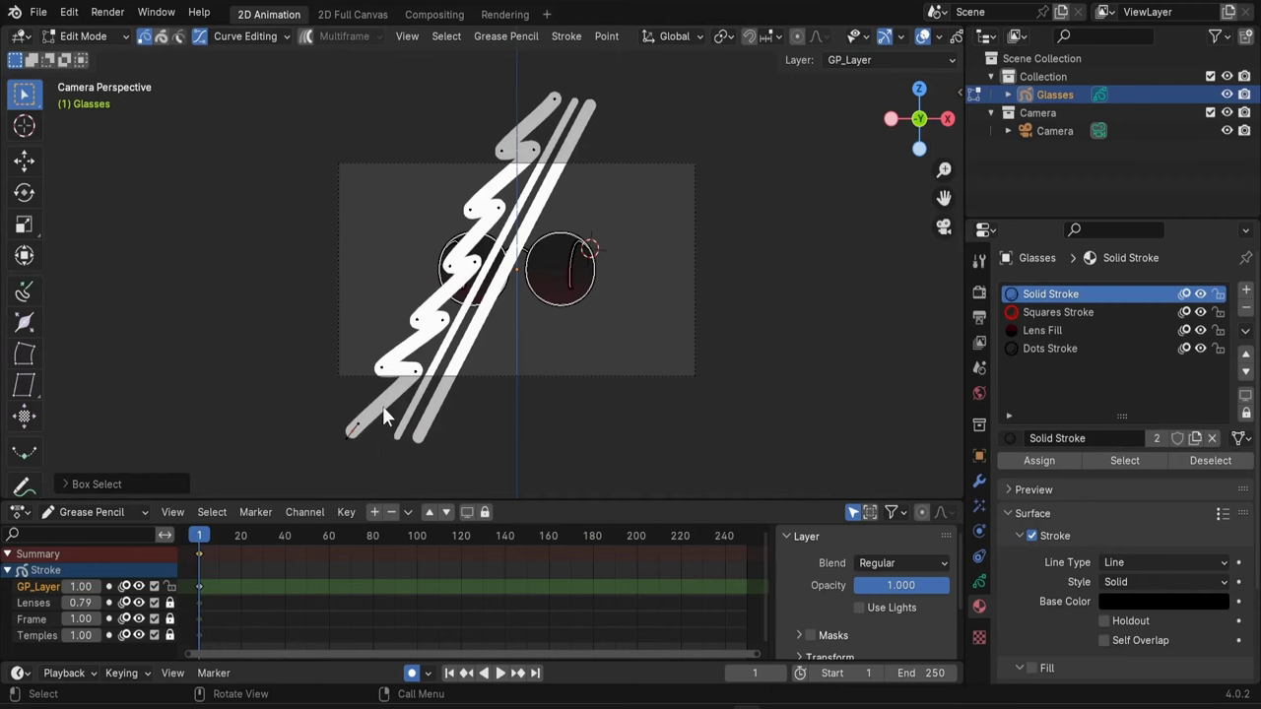
{"action": "scroll", "coordinate": [487, 212], "scroll_direction": "up", "scroll_amount": 4}
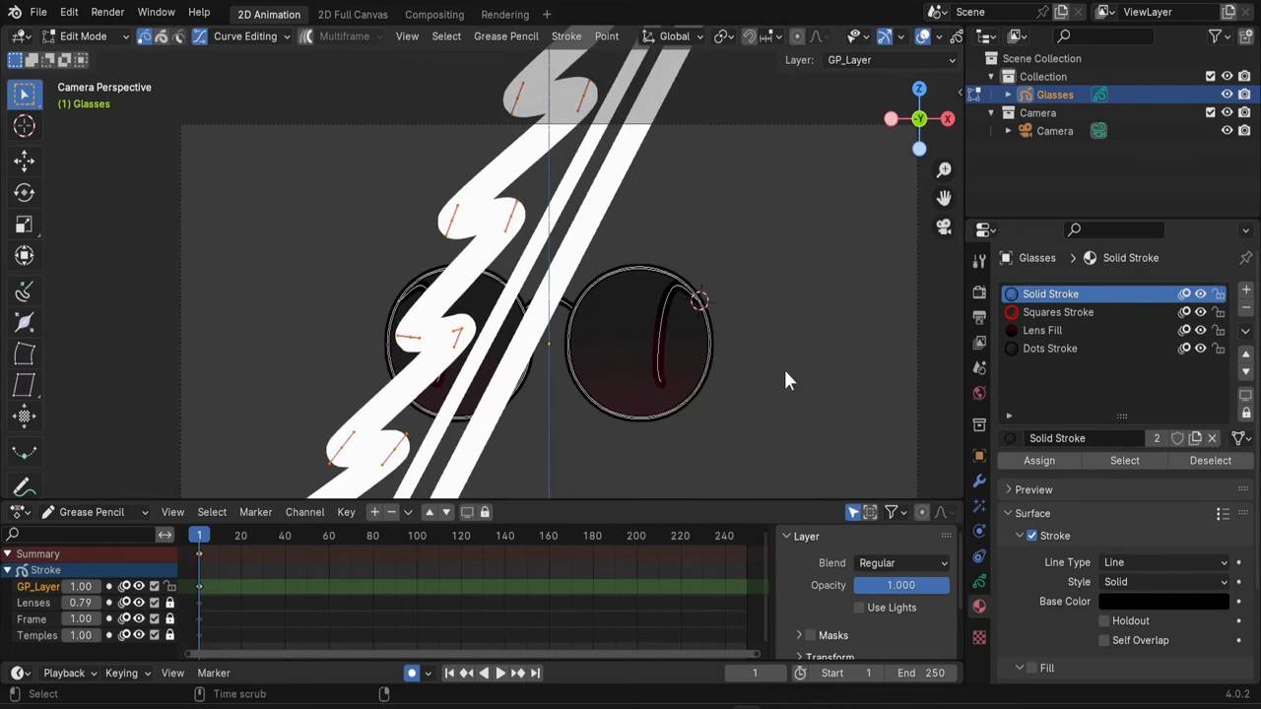
{"action": "key", "text": "alt+s"}
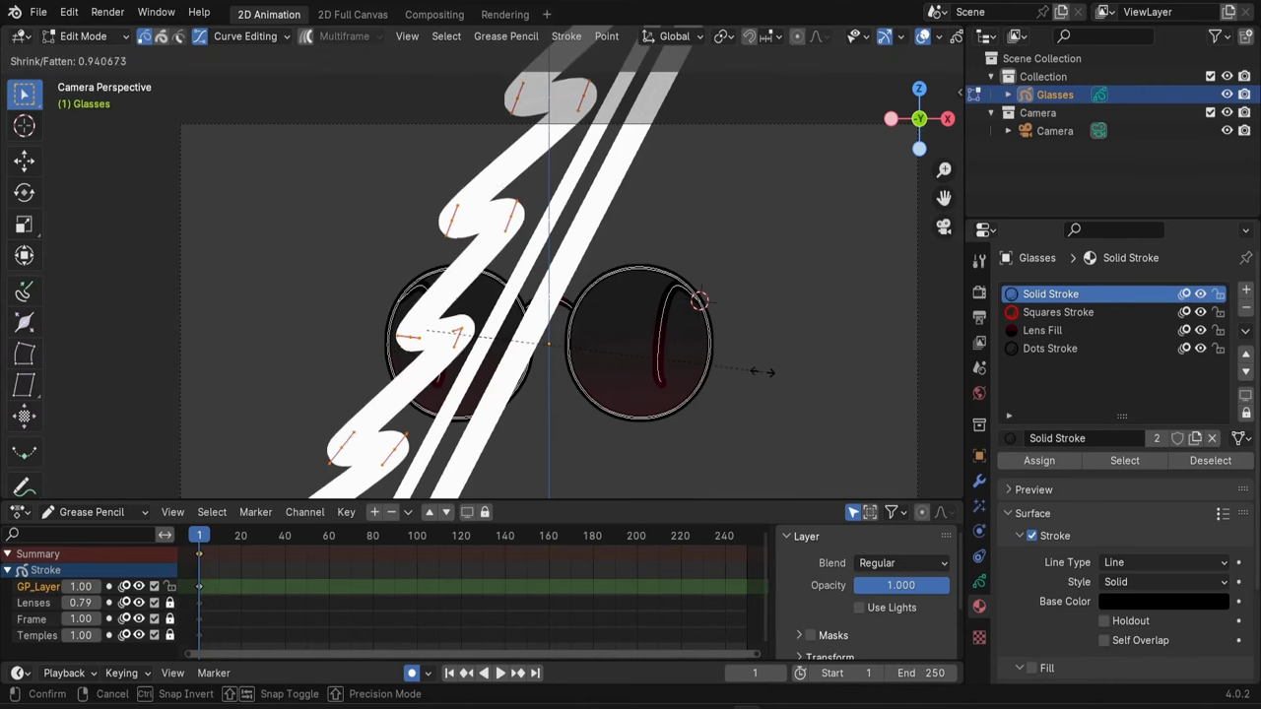
Confirm the thinner zigzag, switch off Curve Editing, and select all strokes on GP_Layer
{"action": "left_click", "coordinate": [740, 369]}
{"action": "scroll", "coordinate": [418, 231], "scroll_direction": "down", "scroll_amount": 4}
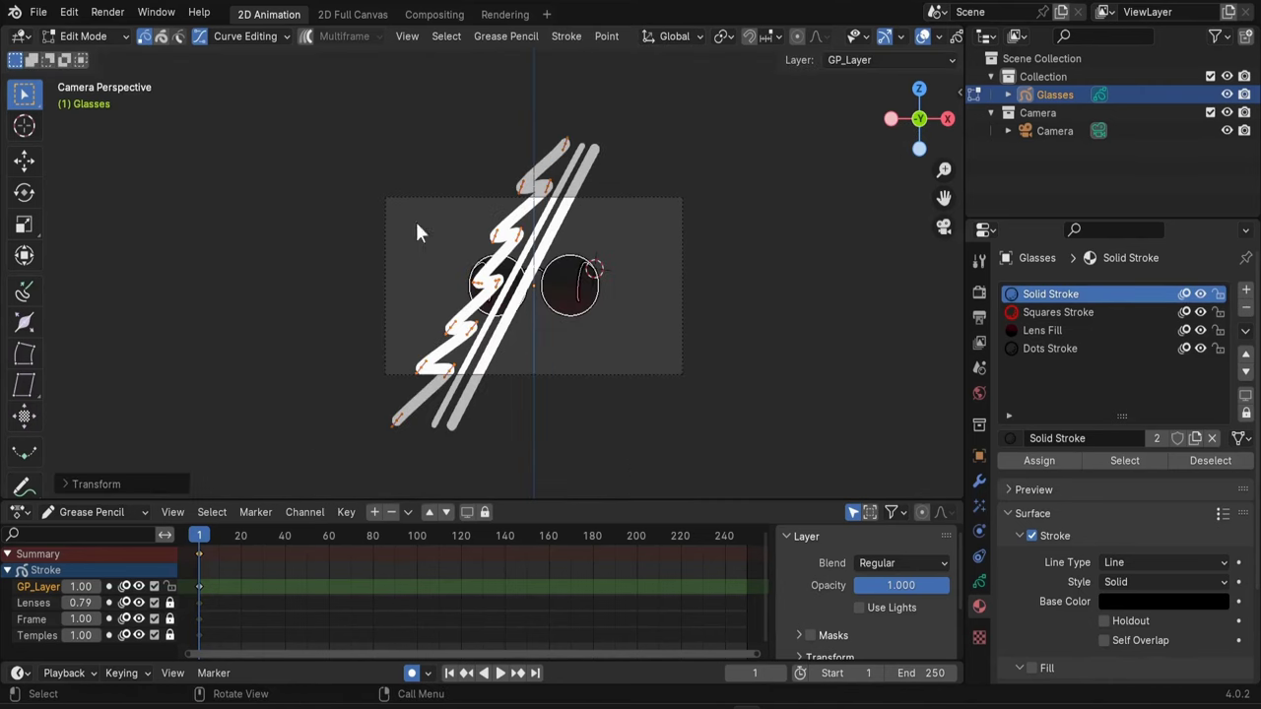
{"action": "left_click", "coordinate": [199, 37]}
{"action": "scroll", "coordinate": [424, 284], "scroll_direction": "up", "scroll_amount": 2}
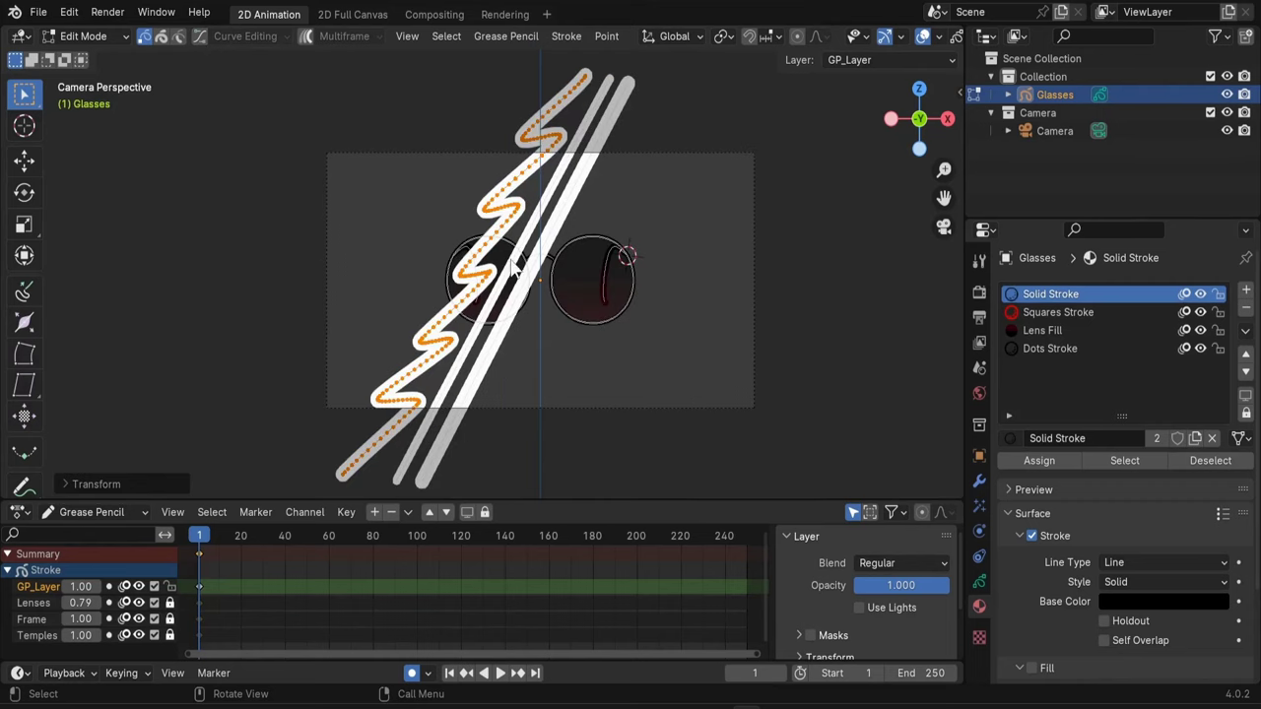
{"action": "key", "text": "y"}
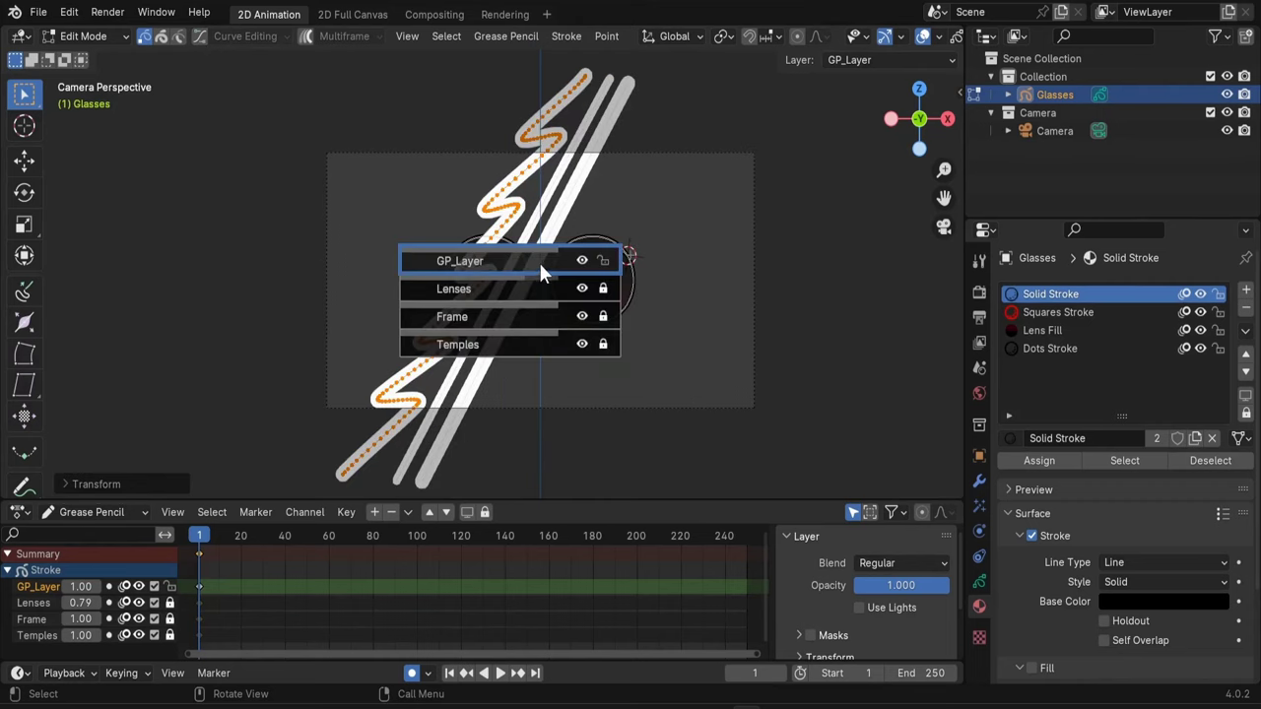
{"action": "left_click", "coordinate": [538, 263]}
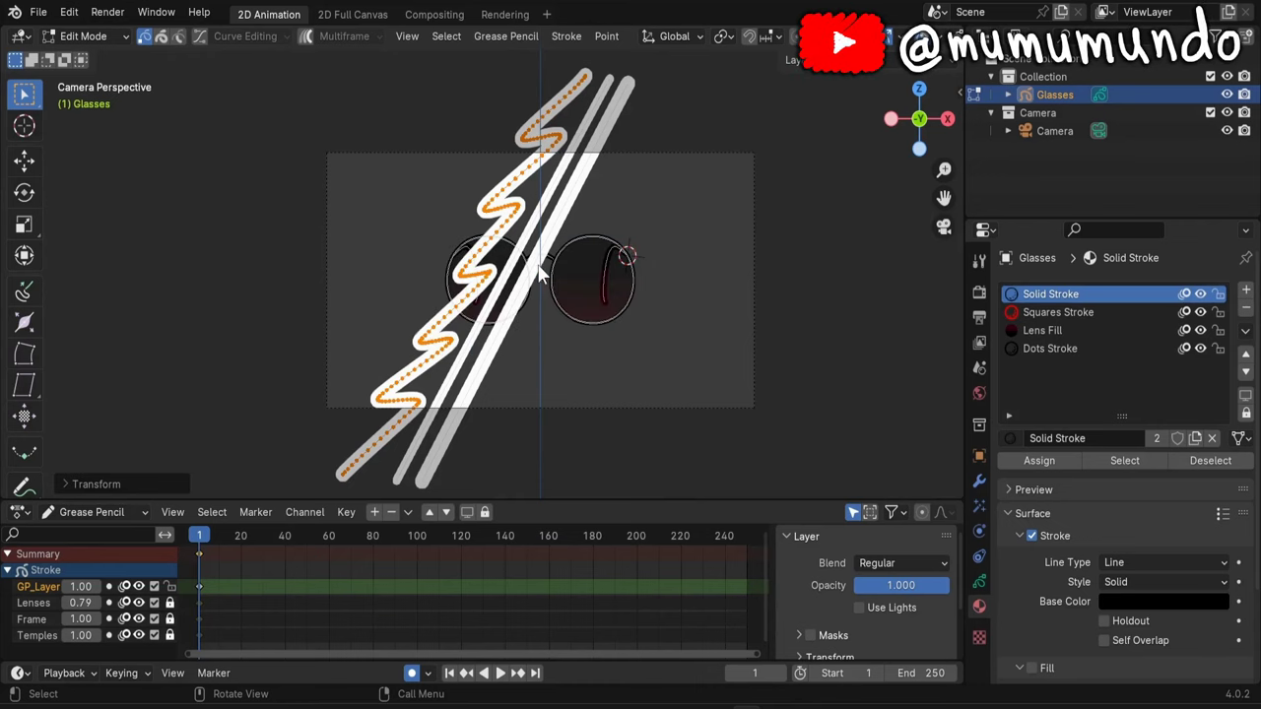
{"action": "key", "text": "a"}
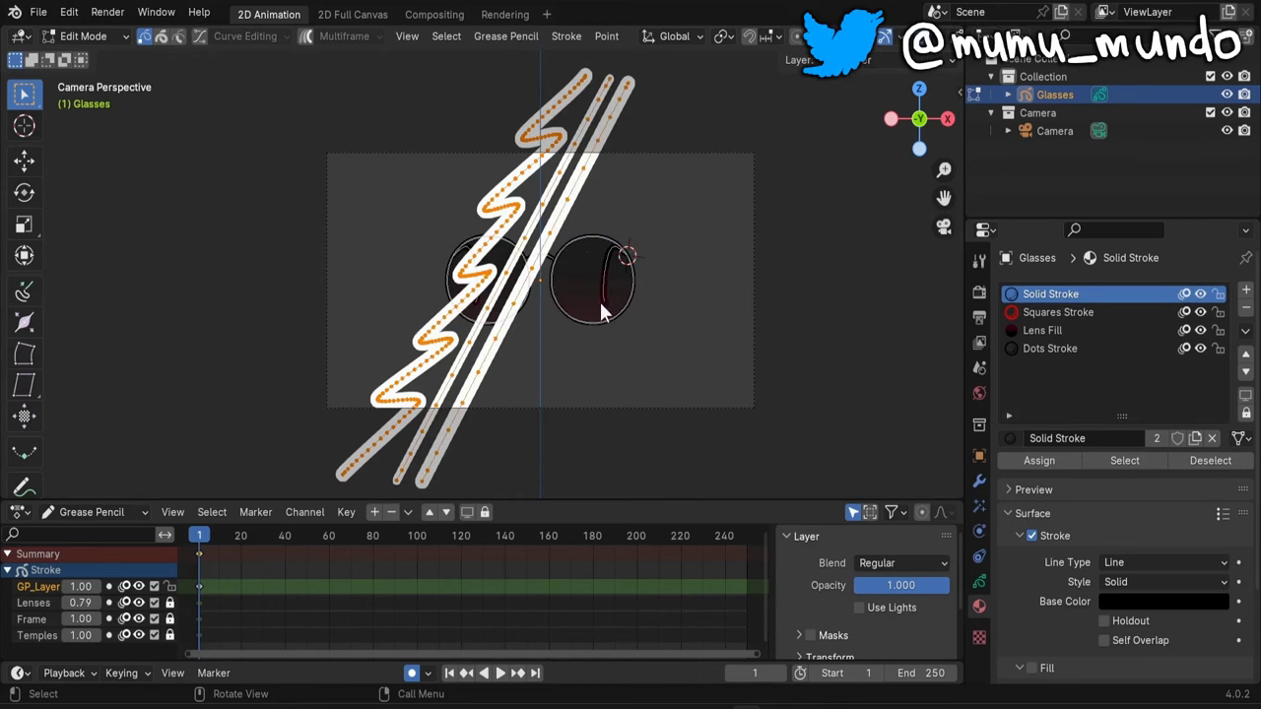
{"action": "scroll", "coordinate": [589, 306], "scroll_direction": "down", "scroll_amount": 2}
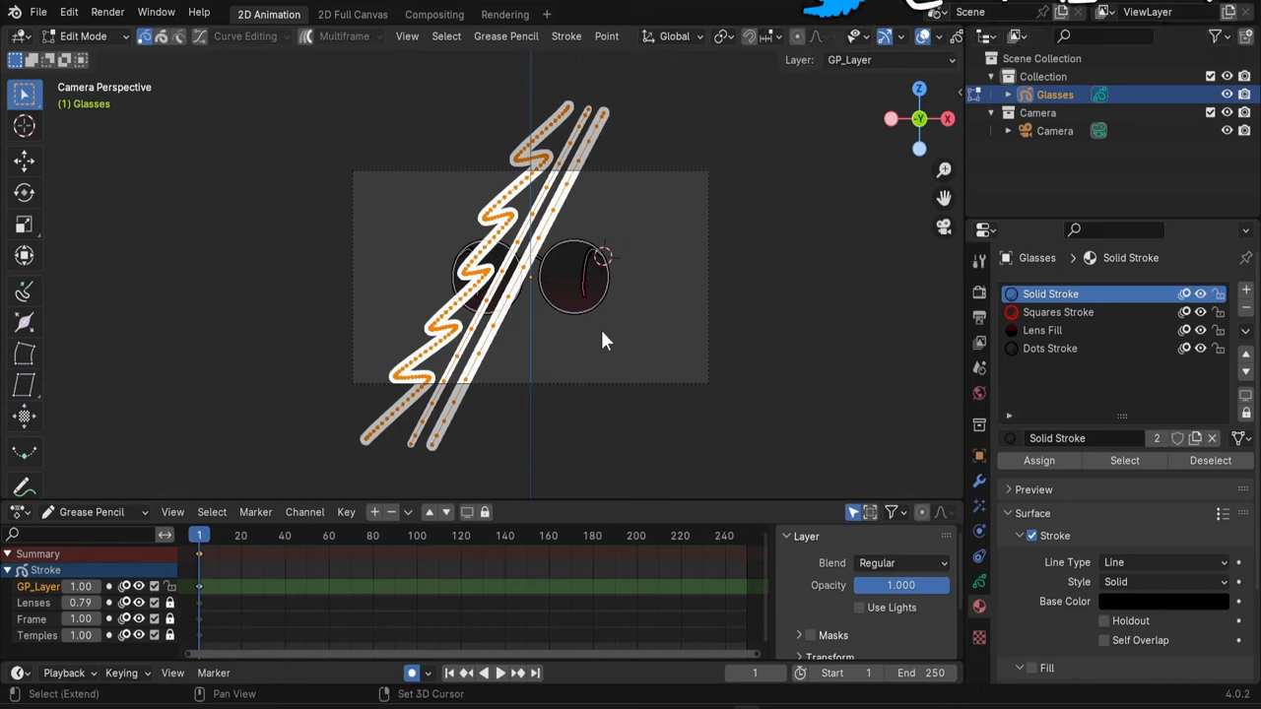
Place three slightly rotated zigzag-and-stripe sets, each further to the right
{"action": "key", "text": "shift+d"}
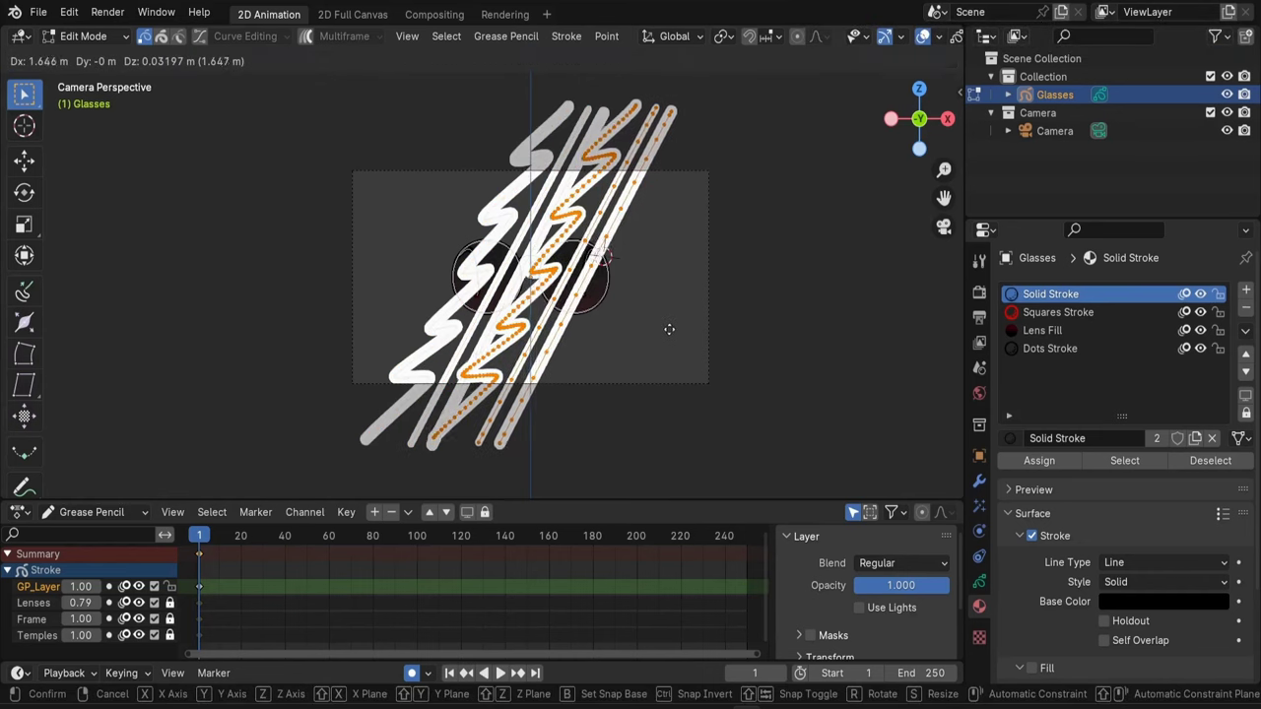
{"action": "left_click", "coordinate": [673, 411]}
{"action": "key", "text": "r"}
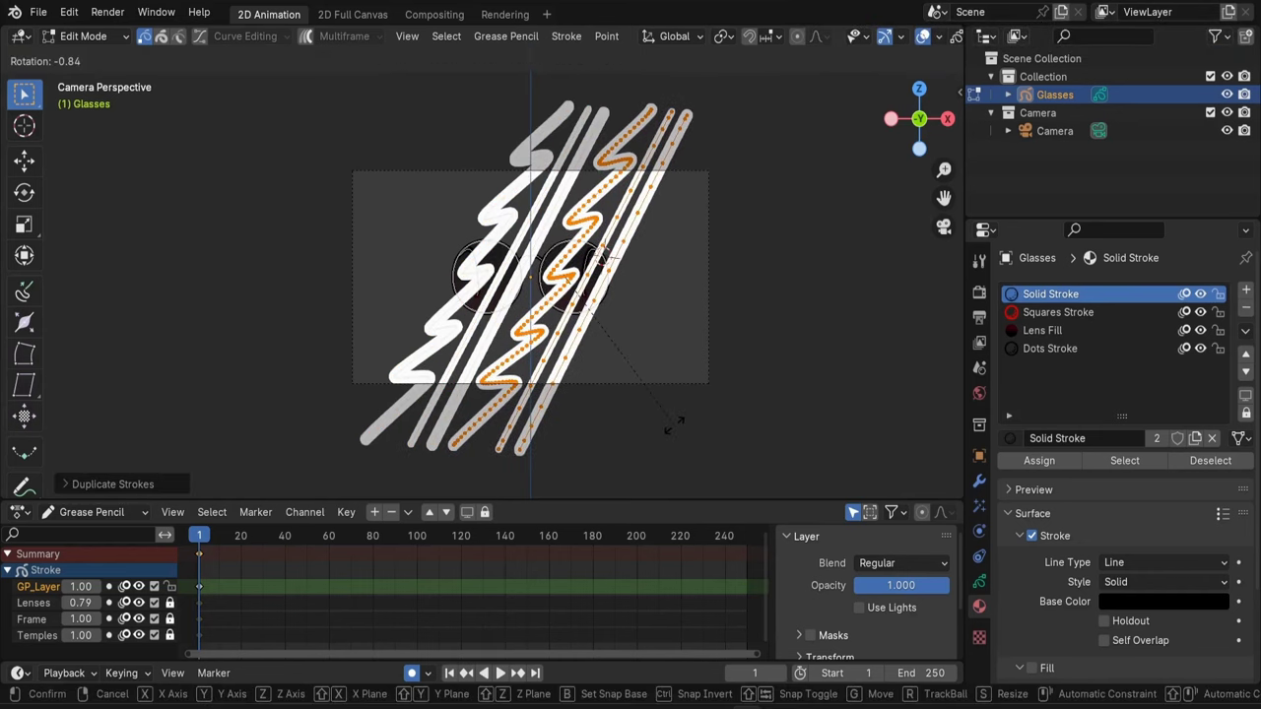
{"action": "left_click", "coordinate": [673, 409]}
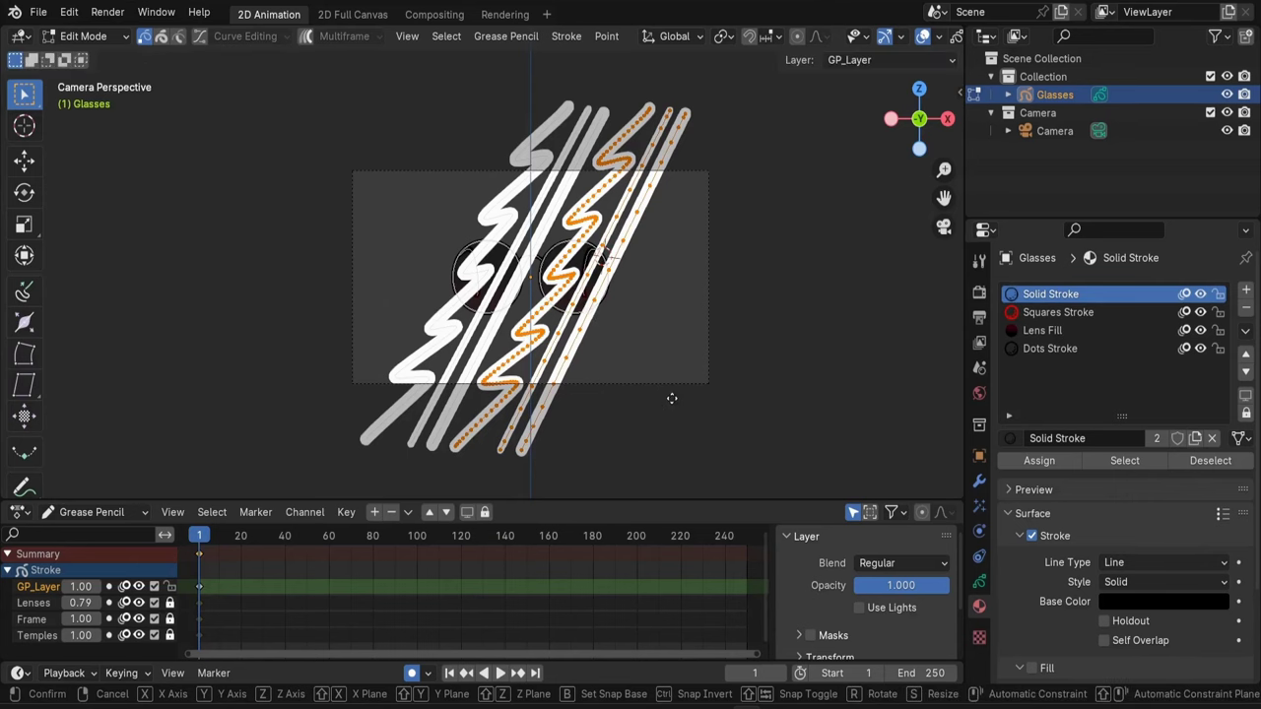
{"action": "key", "text": "shift+d"}
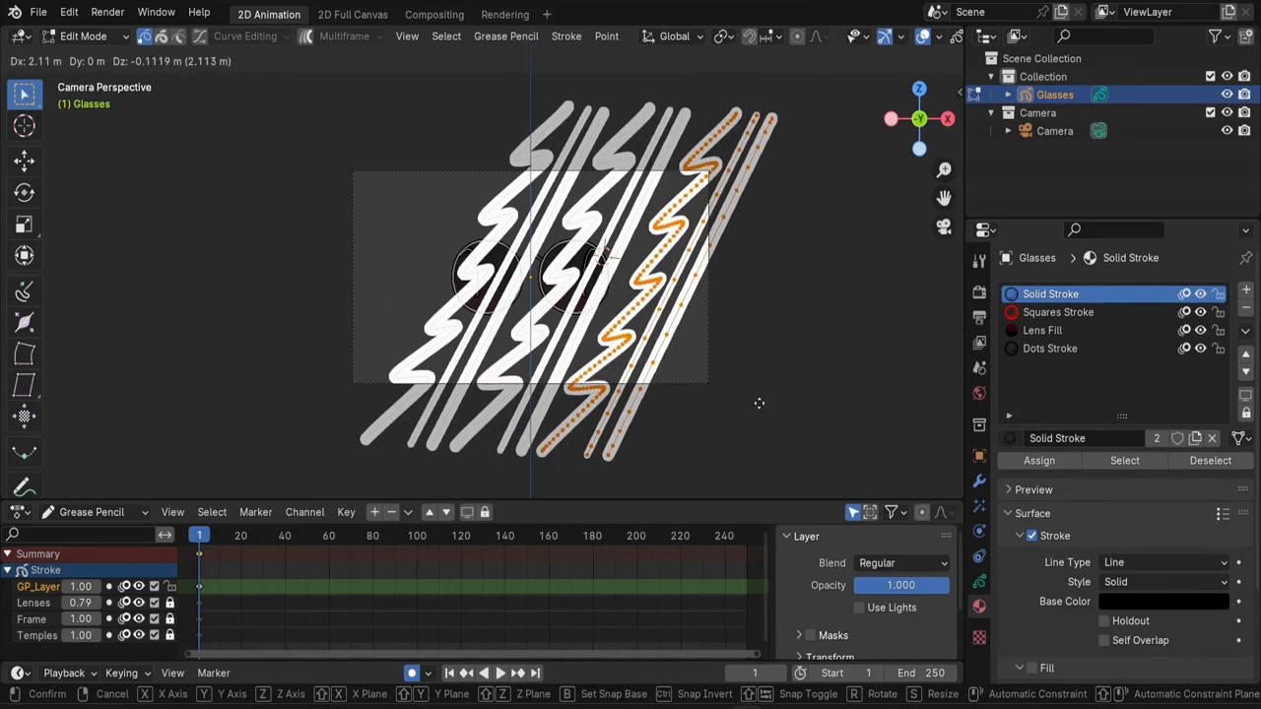
{"action": "left_click", "coordinate": [762, 399]}
{"action": "key", "text": "r"}
{"action": "left_click", "coordinate": [778, 437]}
{"action": "key", "text": "g"}
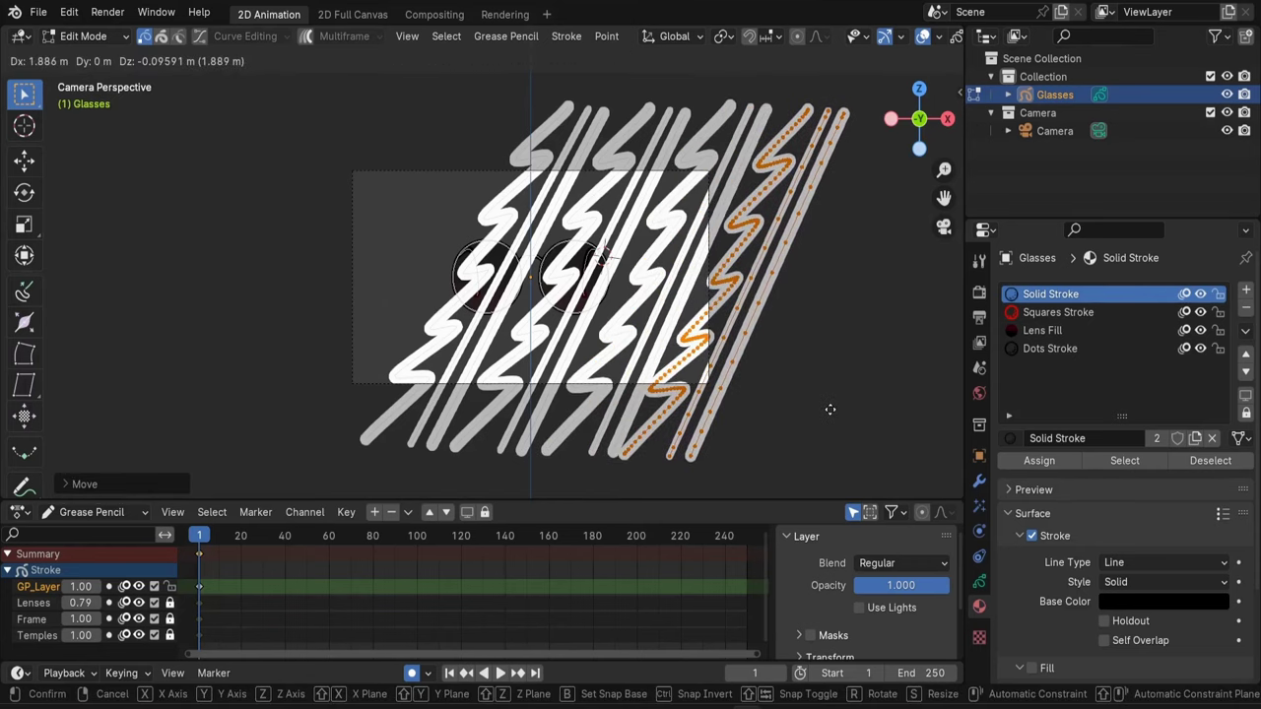
{"action": "left_click", "coordinate": [831, 410]}
{"action": "key", "text": "r"}
{"action": "left_click", "coordinate": [819, 434]}
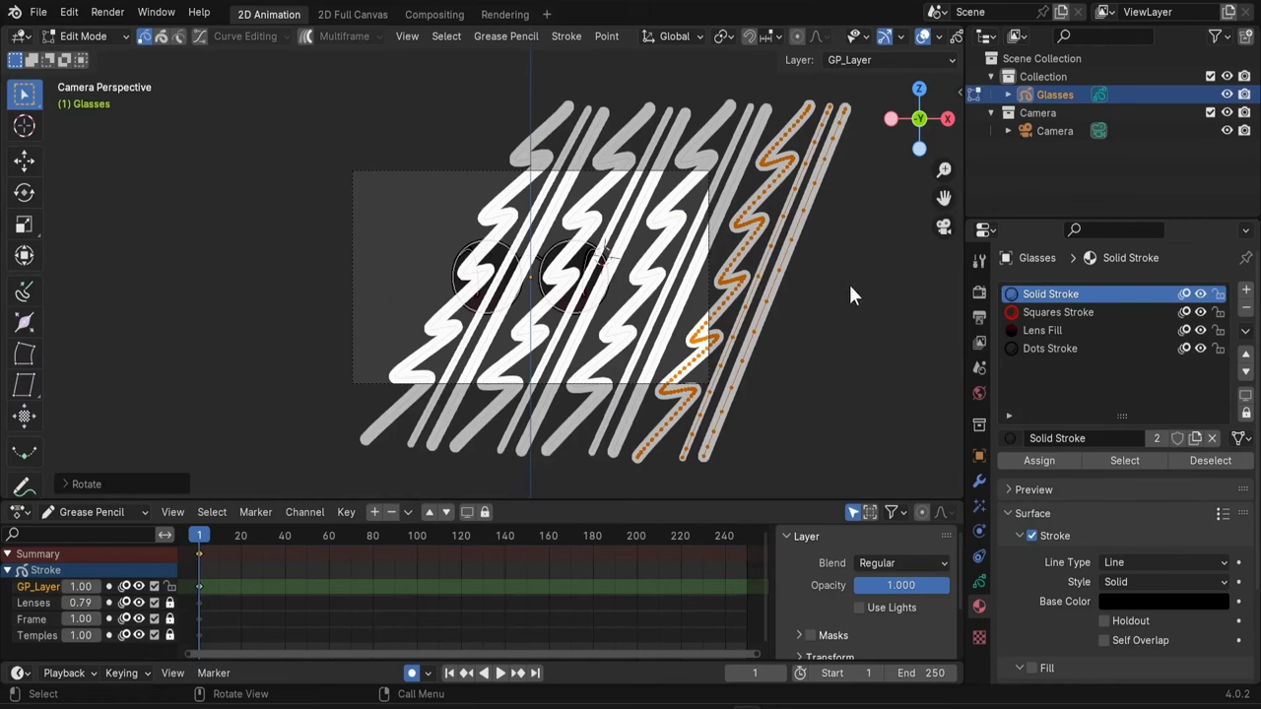
Move a set far to the left and duplicate it down-left
{"action": "key", "text": "g"}
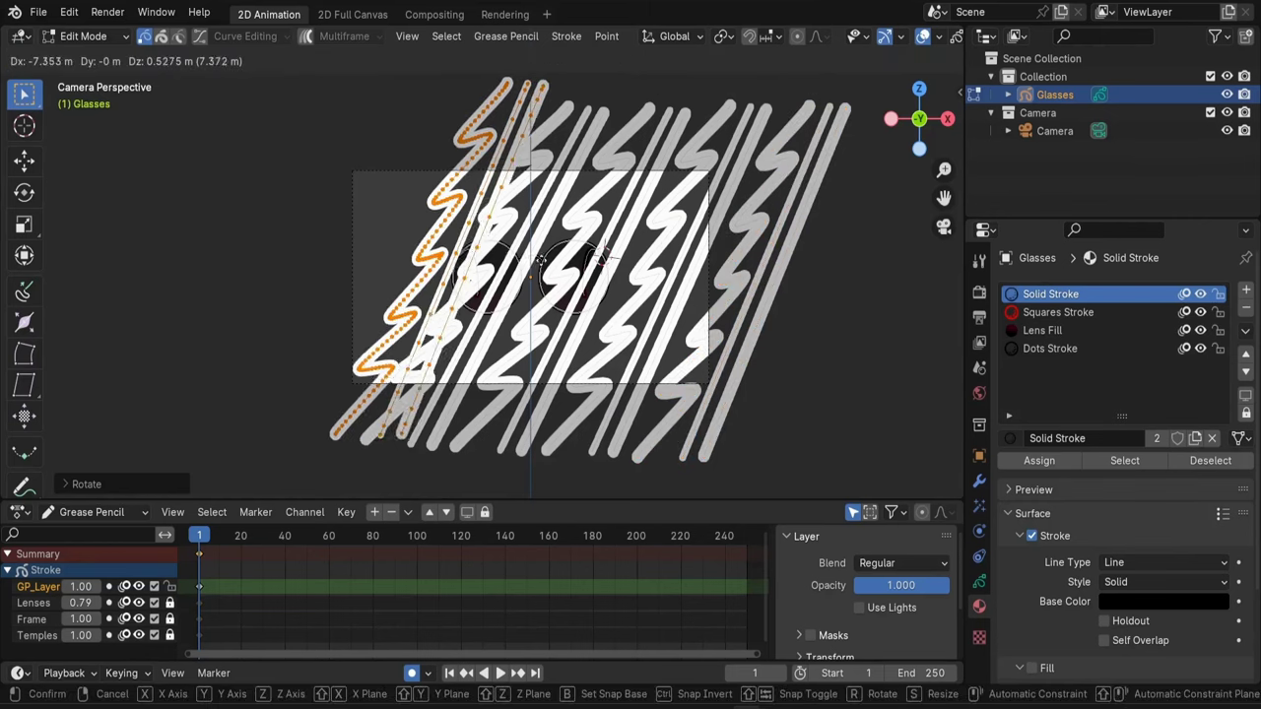
{"action": "left_click", "coordinate": [517, 260]}
{"action": "key", "text": "shift+d"}
{"action": "left_click", "coordinate": [577, 314]}
Settle the last copies, orbit to inspect the strokes in 3D, and select them all
{"action": "key", "text": "g"}
{"action": "left_click", "coordinate": [774, 272]}
{"action": "mouse_move", "coordinate": [775, 273]}
{"action": "middle_mouse_down"}
{"action": "mouse_move", "coordinate": [690, 296]}
{"action": "mouse_move", "coordinate": [625, 340]}
{"action": "middle_mouse_up"}
{"action": "scroll", "coordinate": [625, 340], "scroll_direction": "down", "scroll_amount": 4}
{"action": "scroll", "coordinate": [602, 342], "scroll_direction": "up", "scroll_amount": 7}
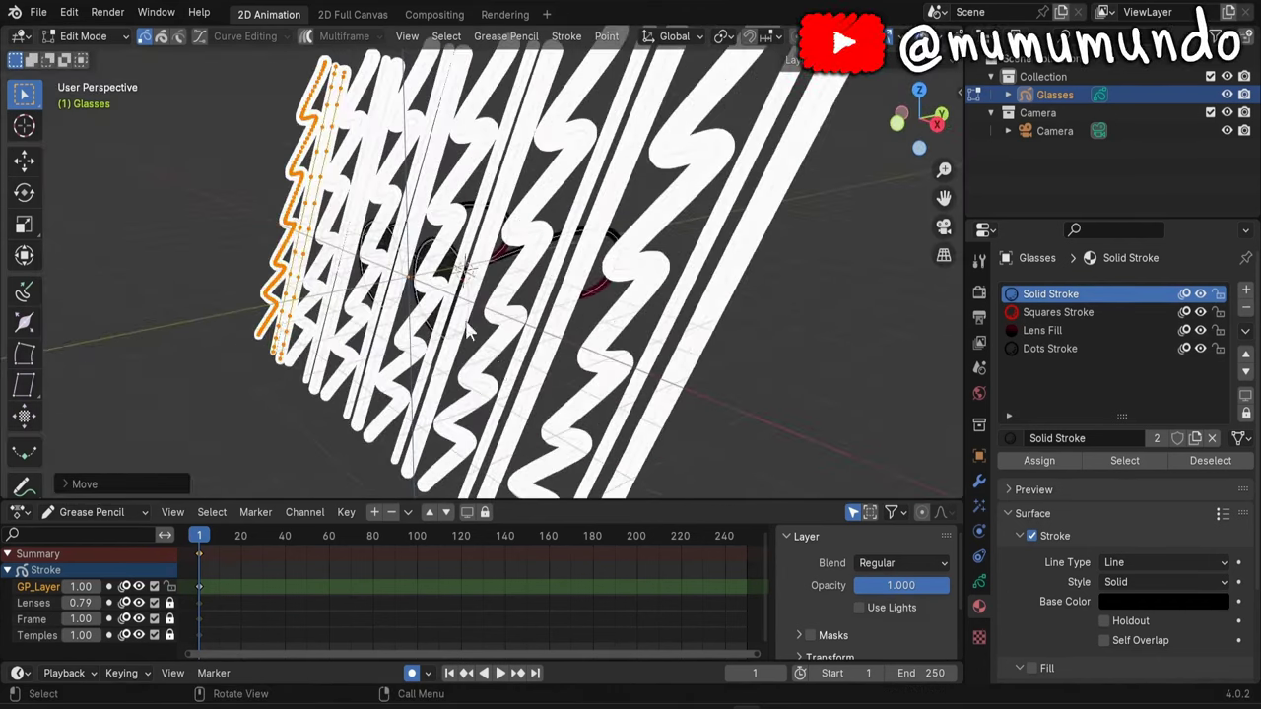
{"action": "middle_click_drag", "start_coordinate": [463, 268], "coordinate": [492, 305]}
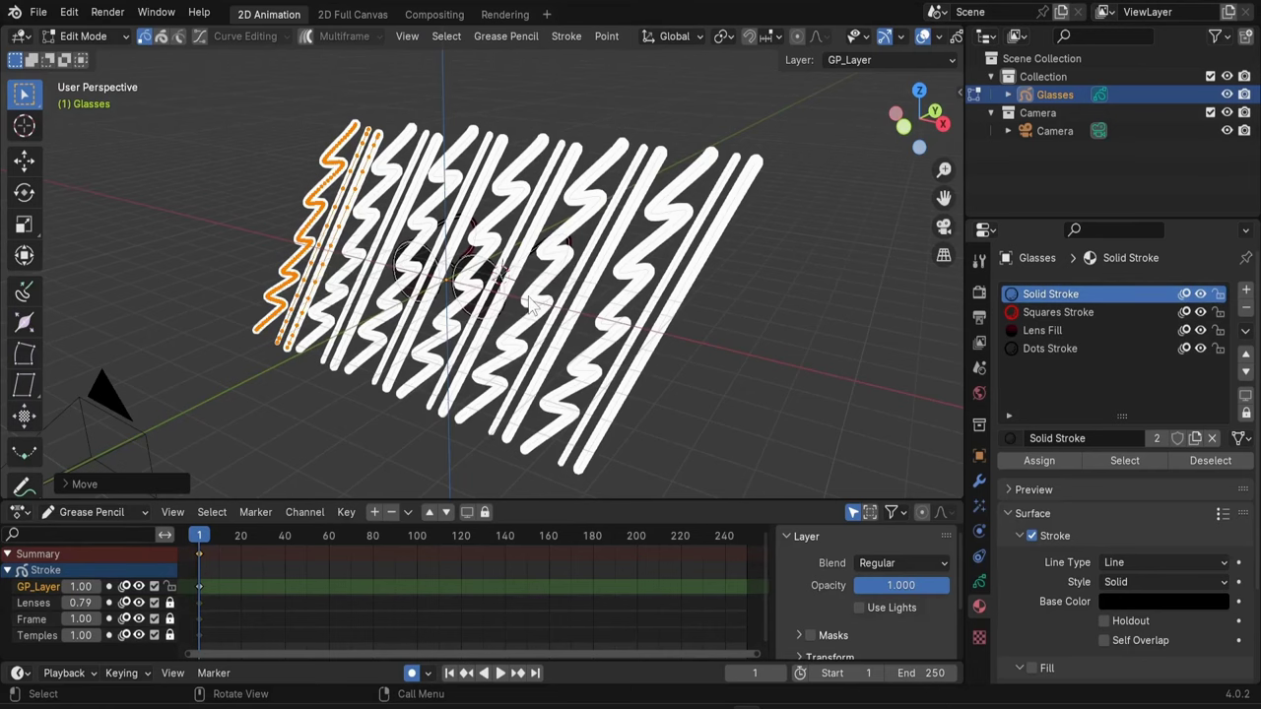
{"action": "key", "text": "a"}
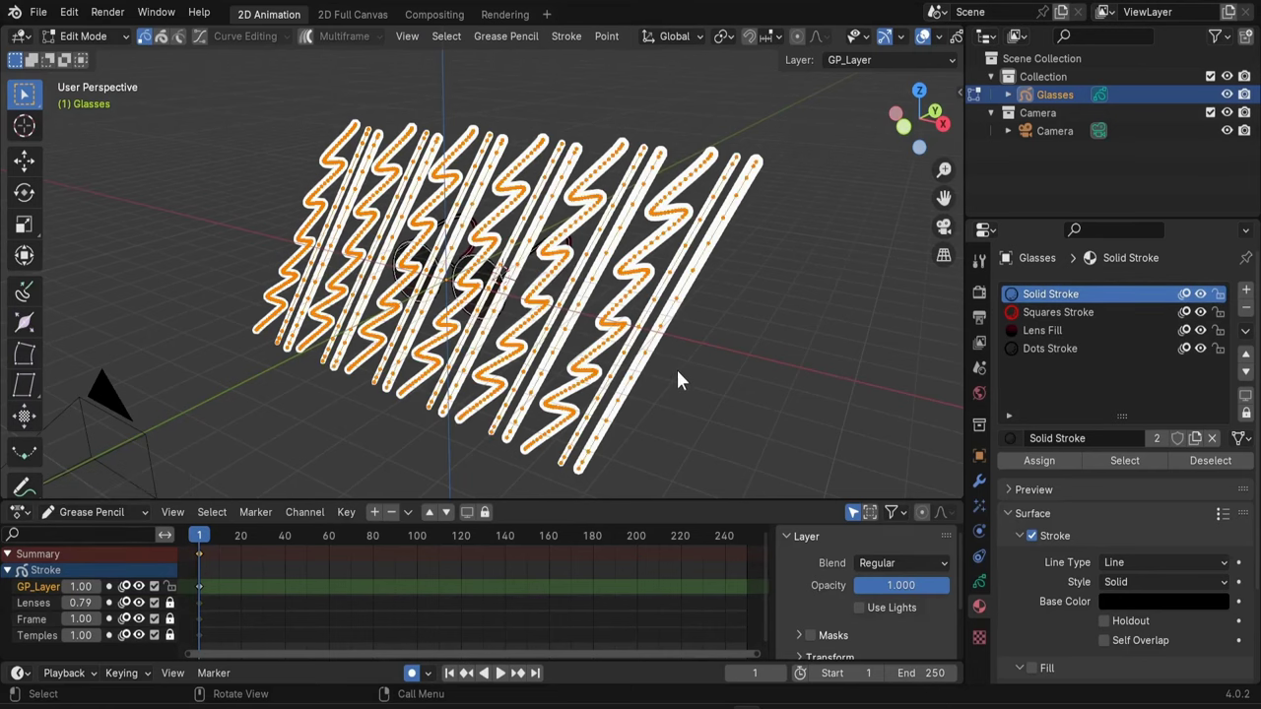
{"action": "mouse_move", "coordinate": [677, 379]}
{"action": "middle_mouse_down"}
{"action": "mouse_move", "coordinate": [582, 371]}
{"action": "mouse_move", "coordinate": [457, 386]}
{"action": "mouse_move", "coordinate": [686, 393]}
{"action": "middle_mouse_up"}
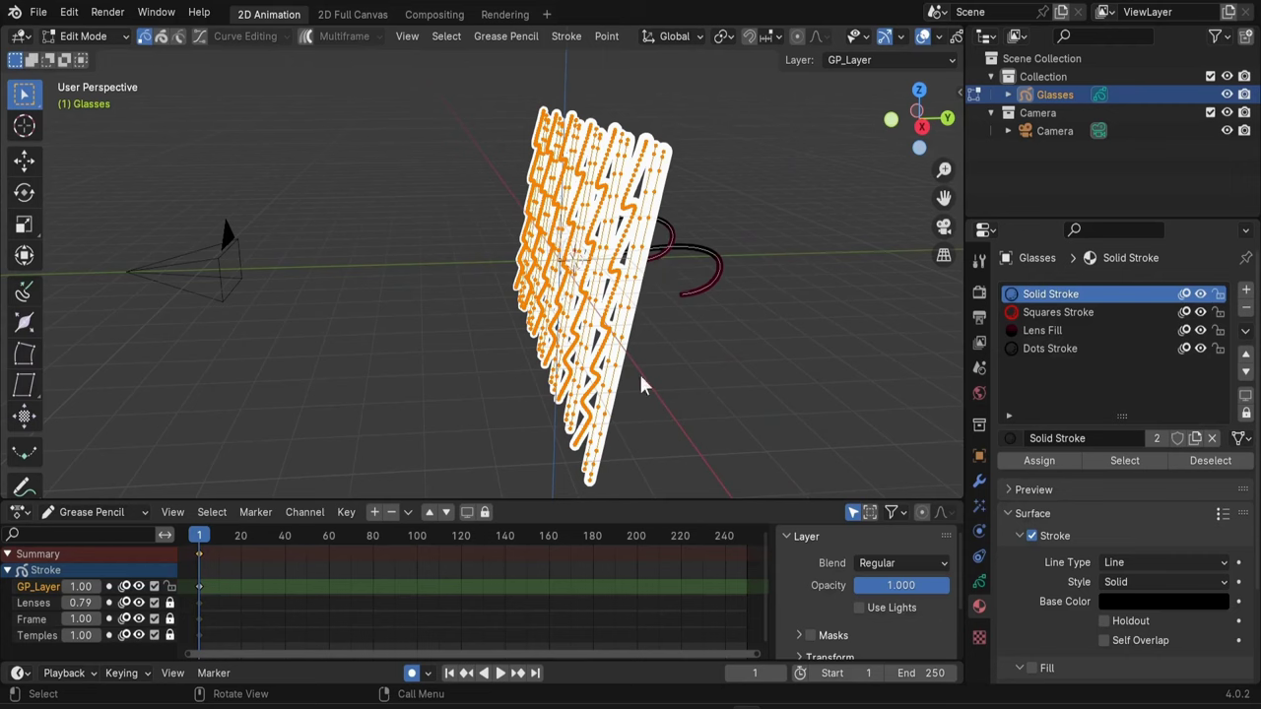
Move all strokes along Y in front of the glasses, refining in Right view, then return to camera
{"action": "key", "text": "g"}
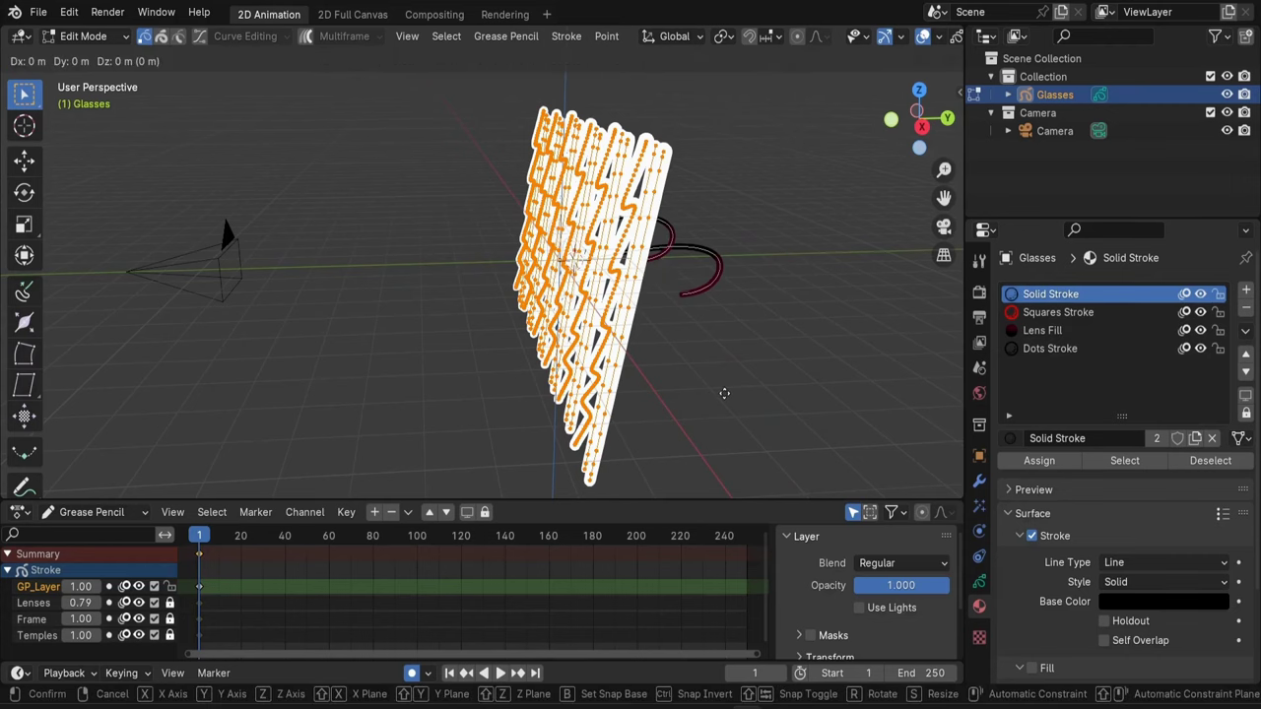
{"action": "key", "text": "y"}
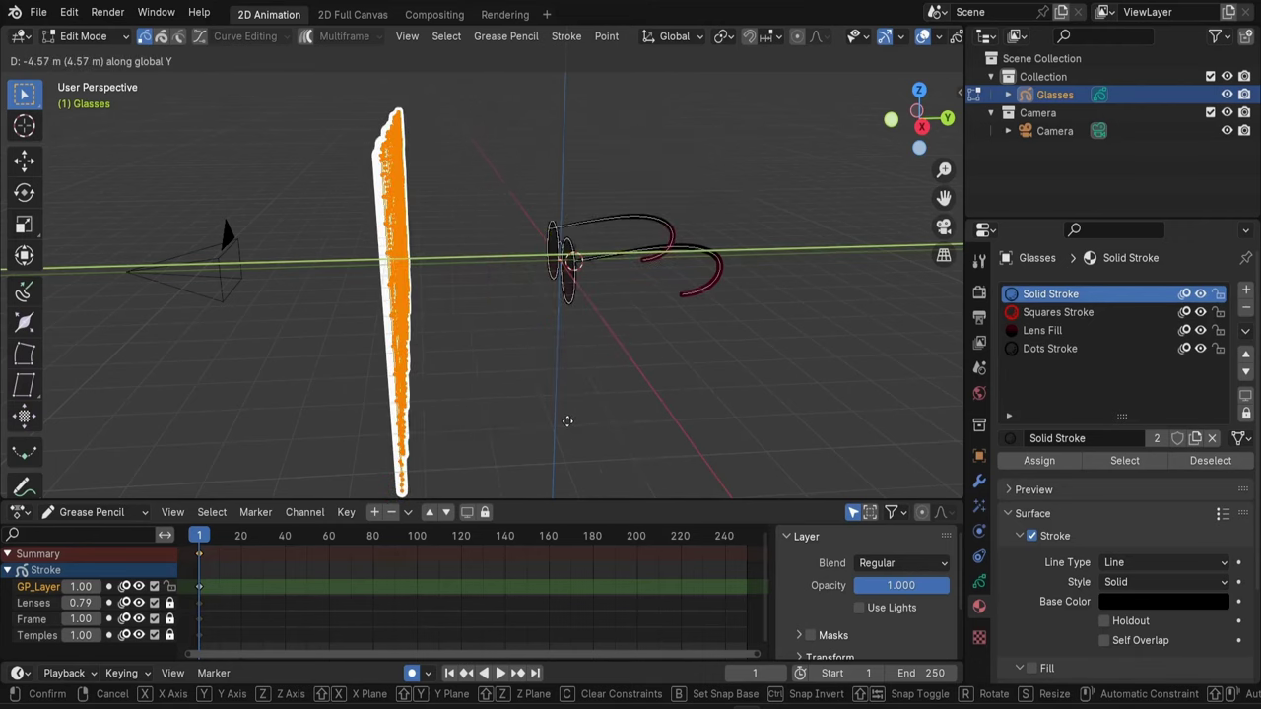
{"action": "left_click", "coordinate": [568, 426]}
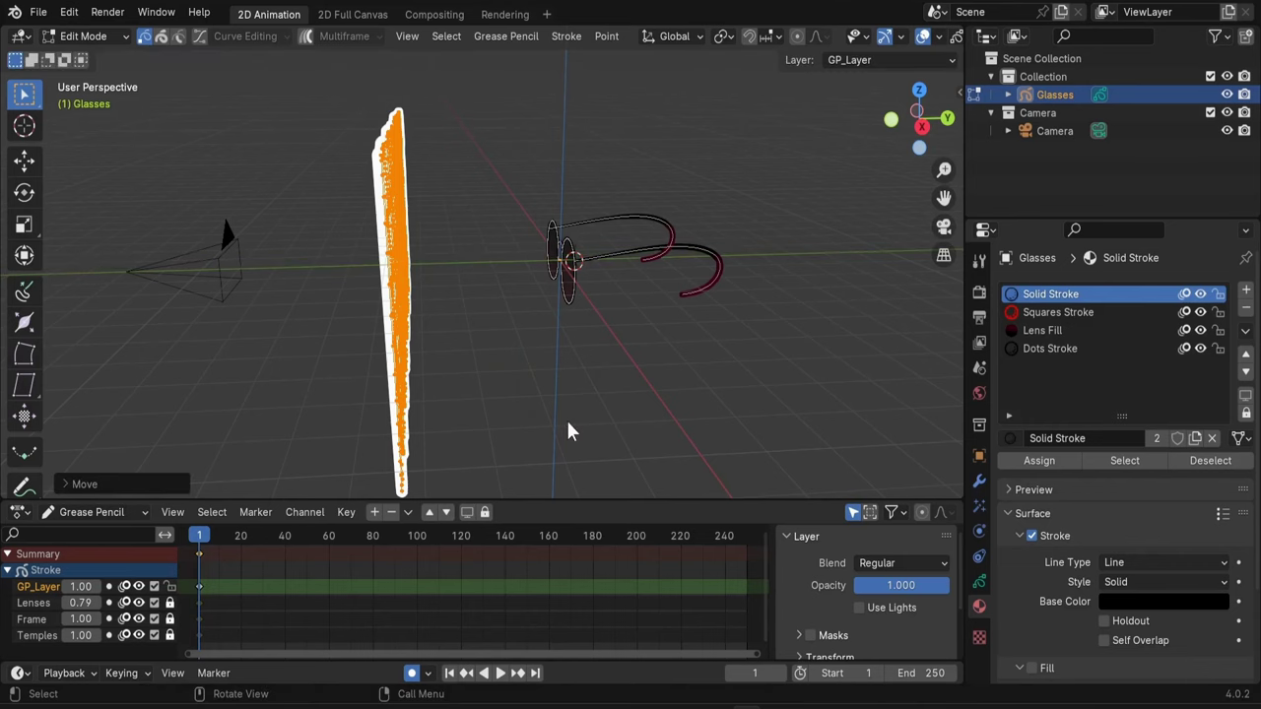
{"action": "key", "text": "KP_3"}
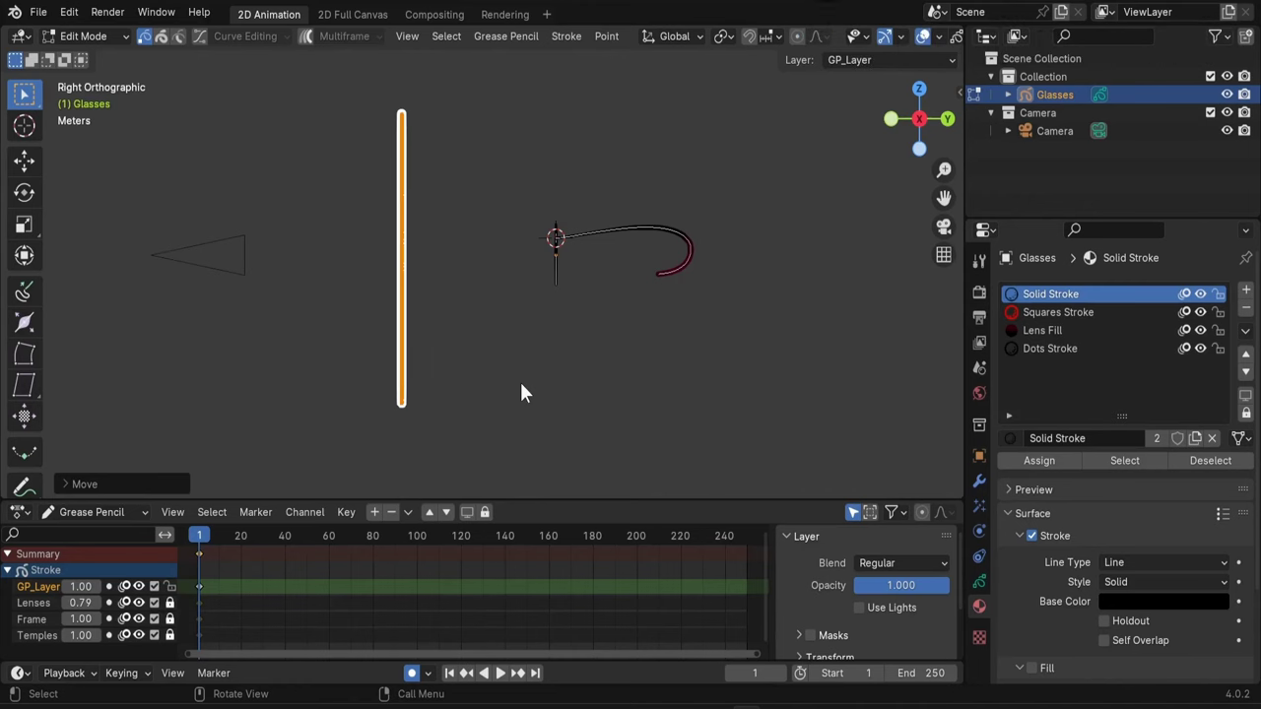
{"action": "key", "text": "g"}
{"action": "key", "text": "y"}
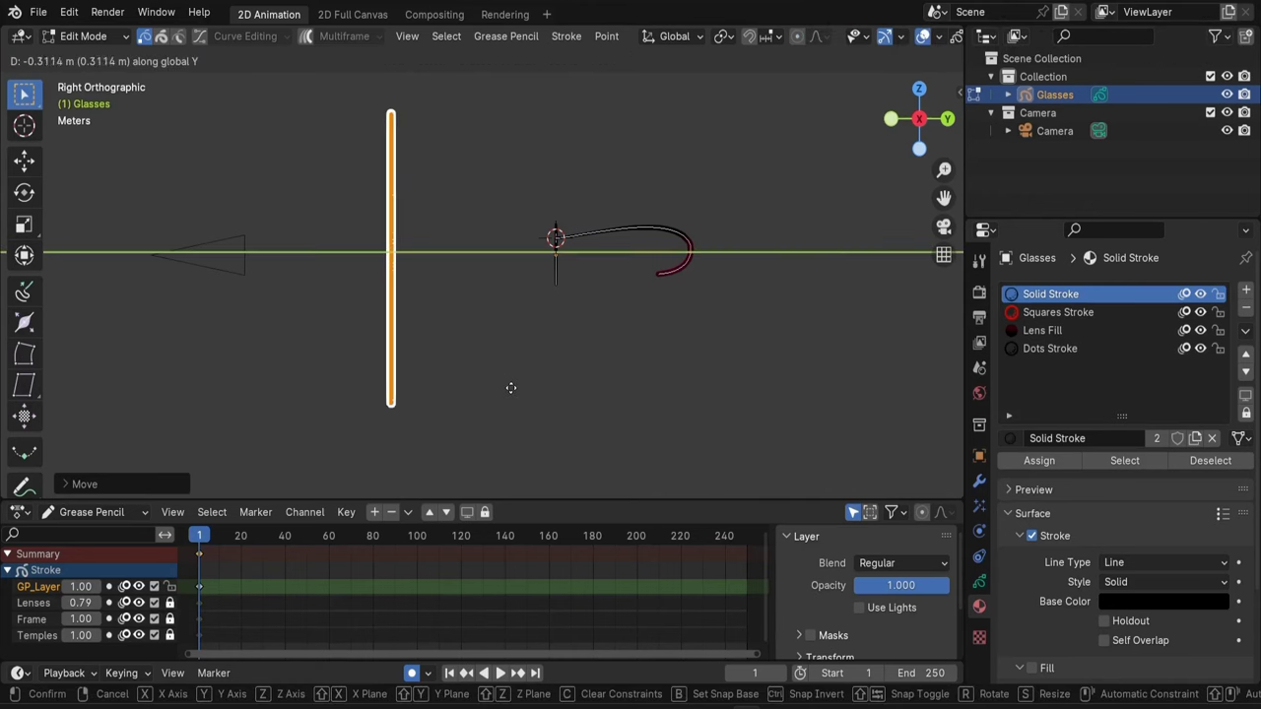
{"action": "left_click", "coordinate": [518, 391]}
{"action": "key", "text": "KP_0"}
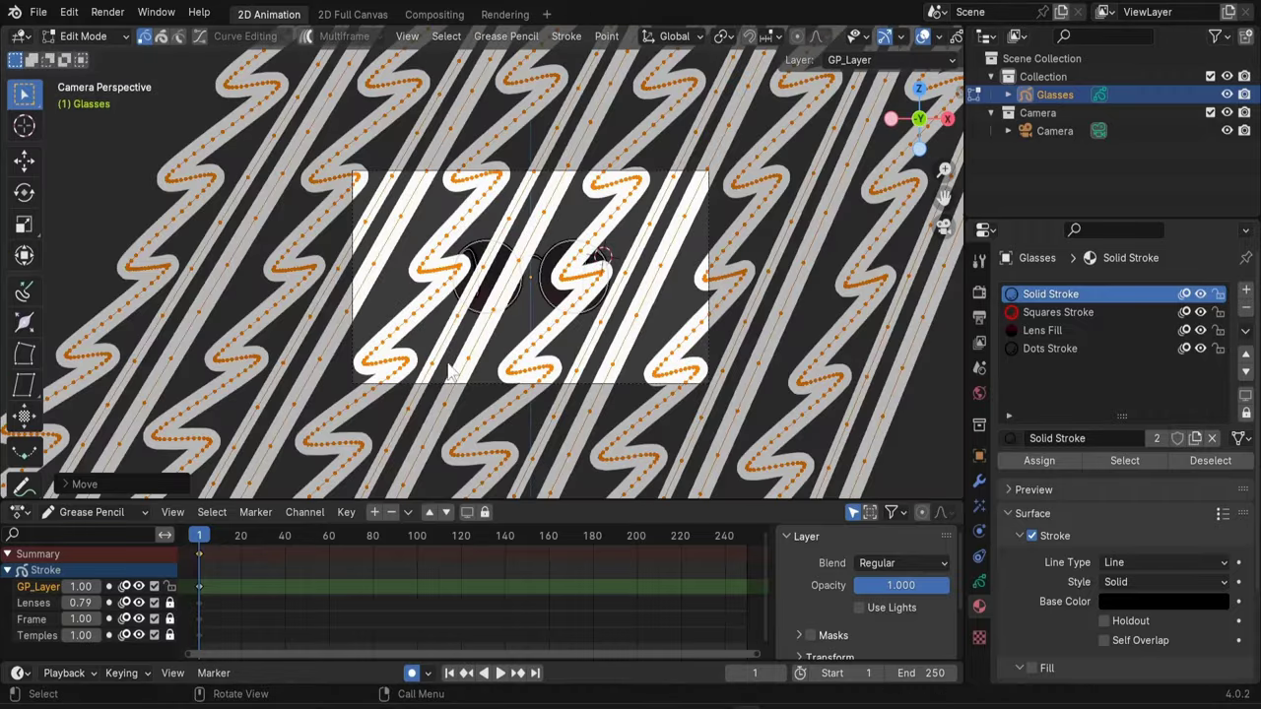
Scale down all the zigzag-and-stripe strokes and move them to fill the camera frame over both lenses
{"action": "scroll", "coordinate": [469, 372], "scroll_direction": "down", "scroll_amount": 2}
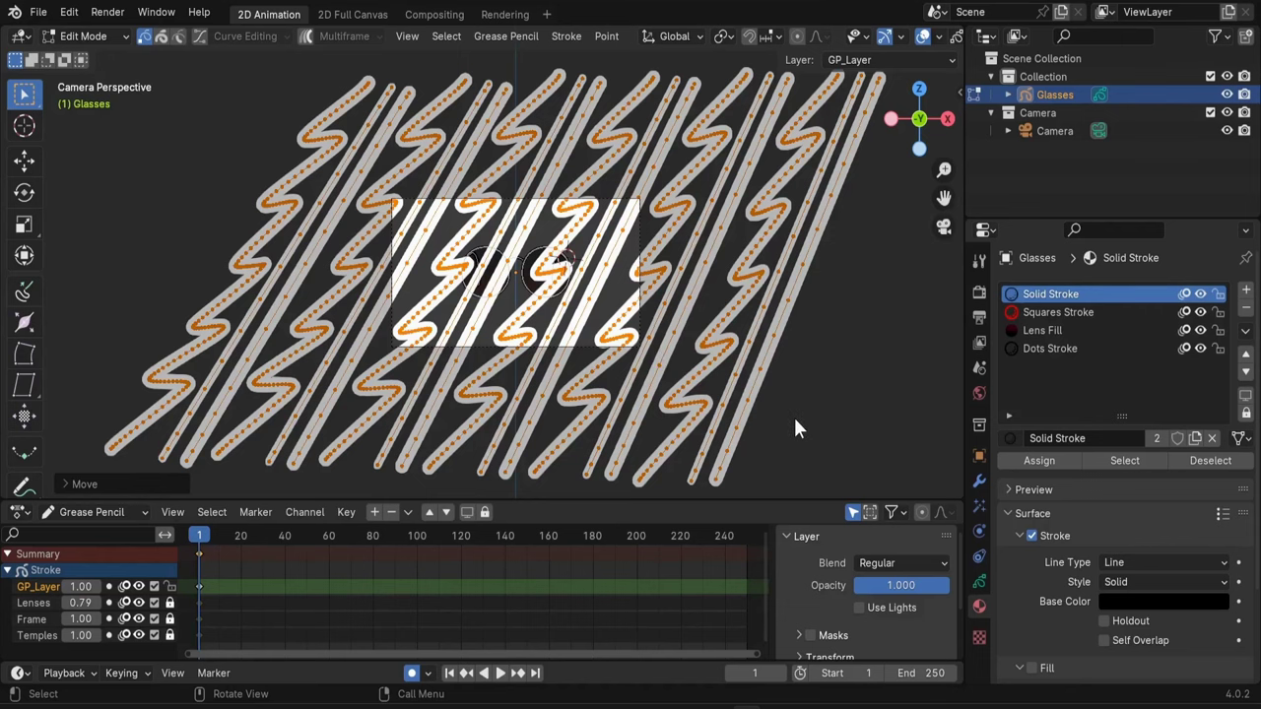
{"action": "key", "text": "s"}
{"action": "left_click", "coordinate": [651, 353]}
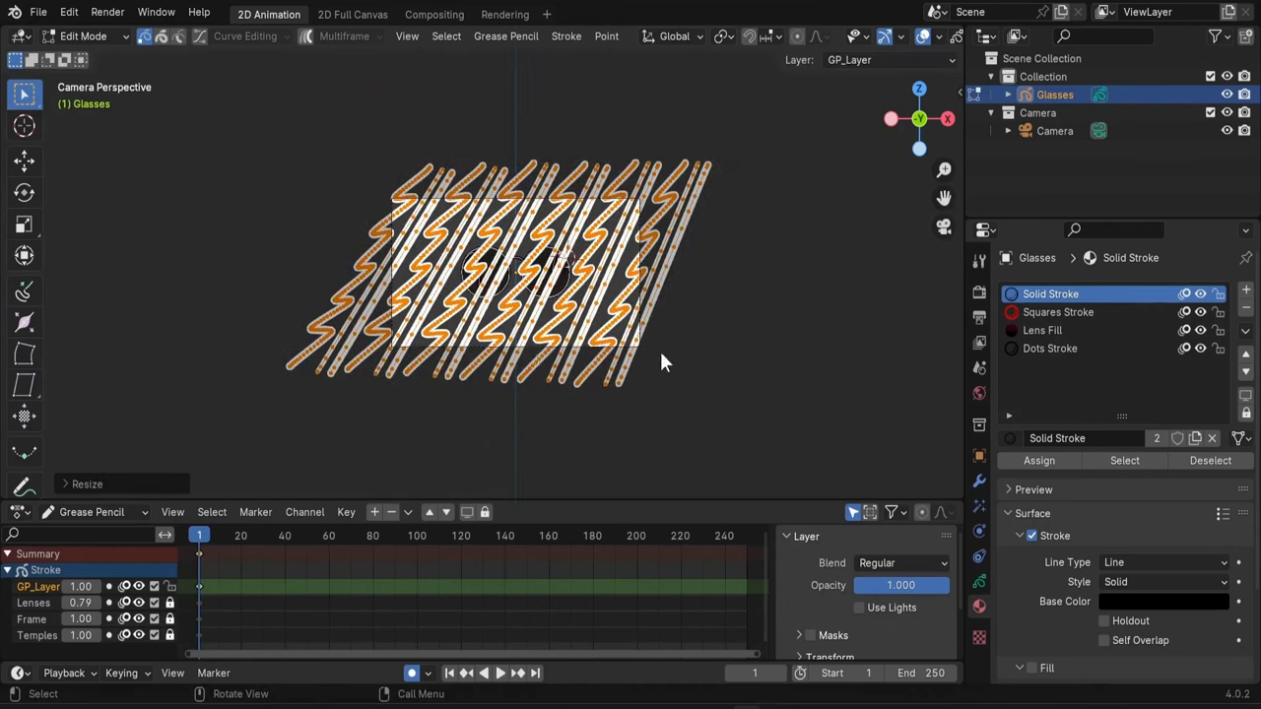
{"action": "scroll", "coordinate": [506, 360], "scroll_direction": "up", "scroll_amount": 6}
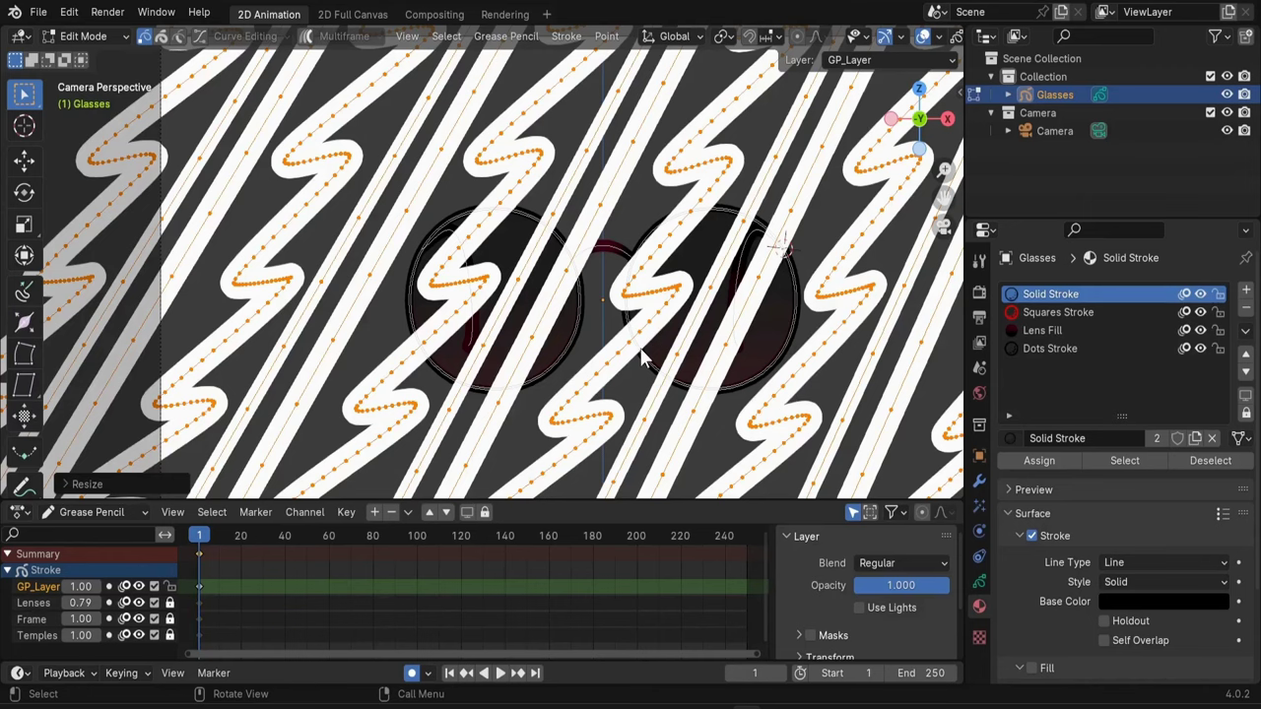
{"action": "key", "text": "g"}
{"action": "left_click", "coordinate": [741, 236]}
{"action": "scroll", "coordinate": [740, 236], "scroll_direction": "down", "scroll_amount": 4}
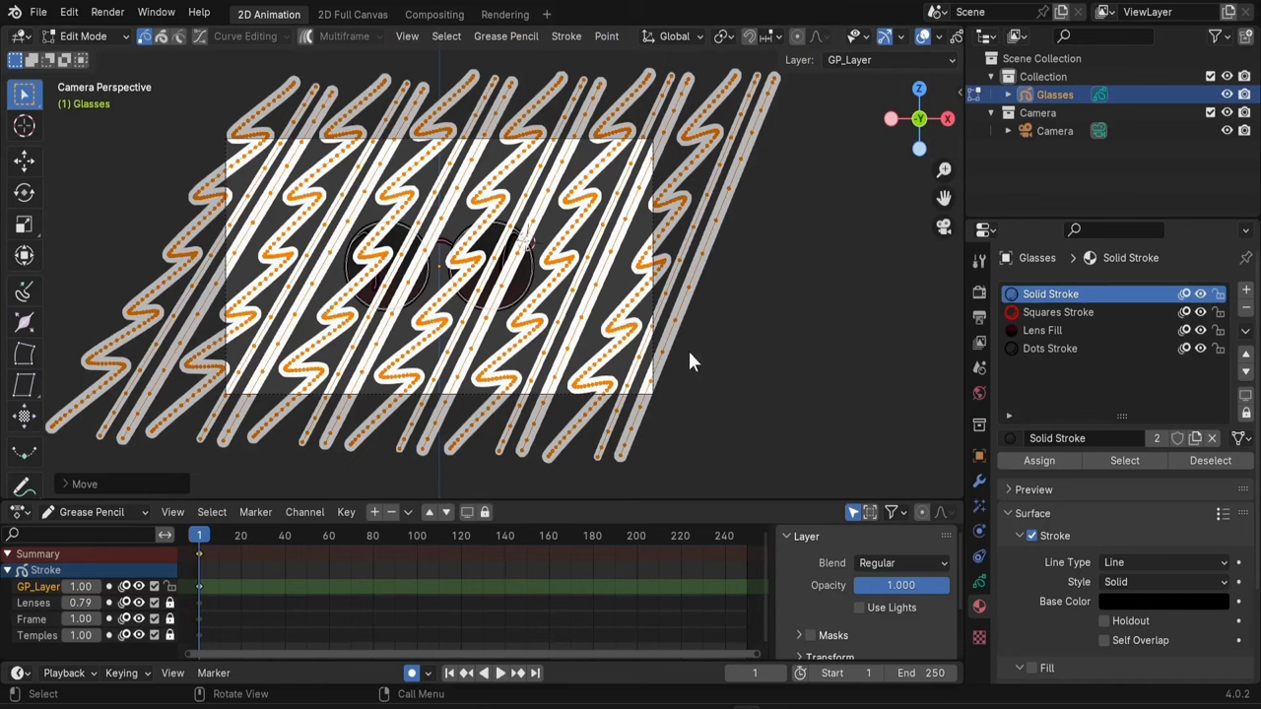
Select the right-hand zigzag strokes and extend the selection to the whole strokes with Ctrl+L
{"action": "mouse_move", "coordinate": [679, 404]}
{"action": "left_mouse_down"}
{"action": "mouse_move", "coordinate": [662, 438]}
{"action": "mouse_move", "coordinate": [576, 480]}
{"action": "left_mouse_up"}
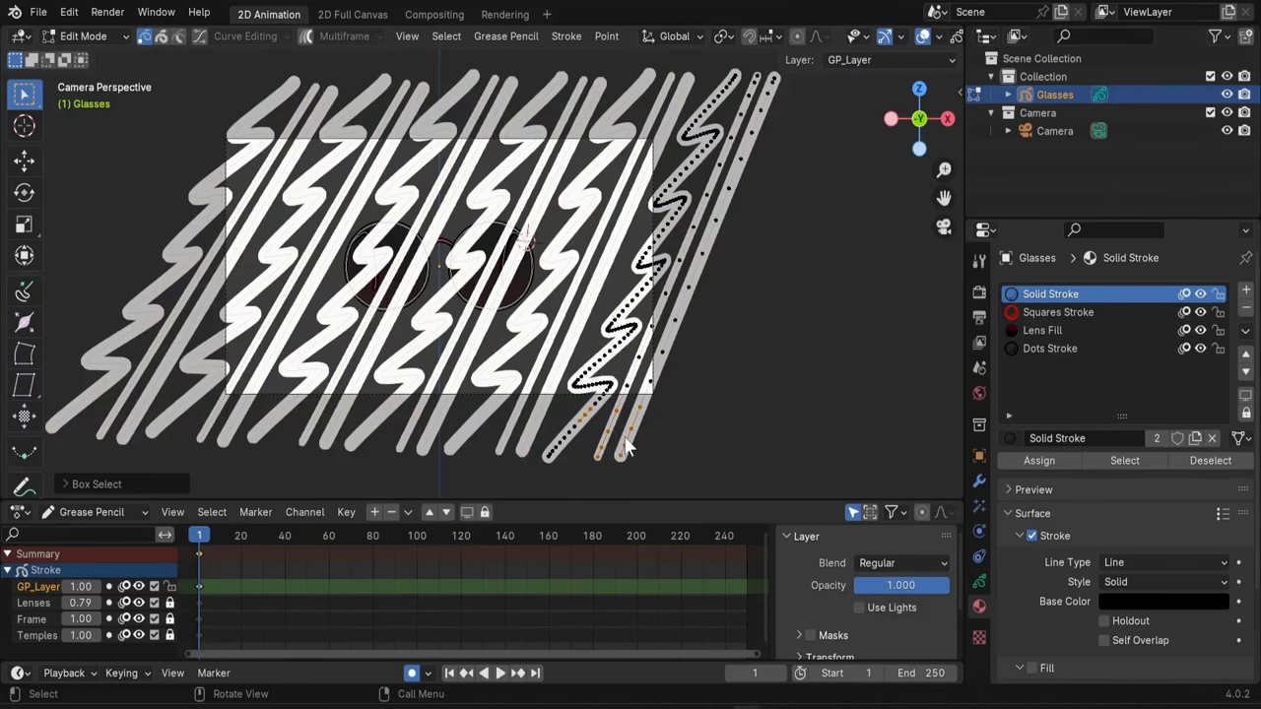
{"action": "key", "text": "ctrl"}
{"action": "key", "text": "ctrl+l"}
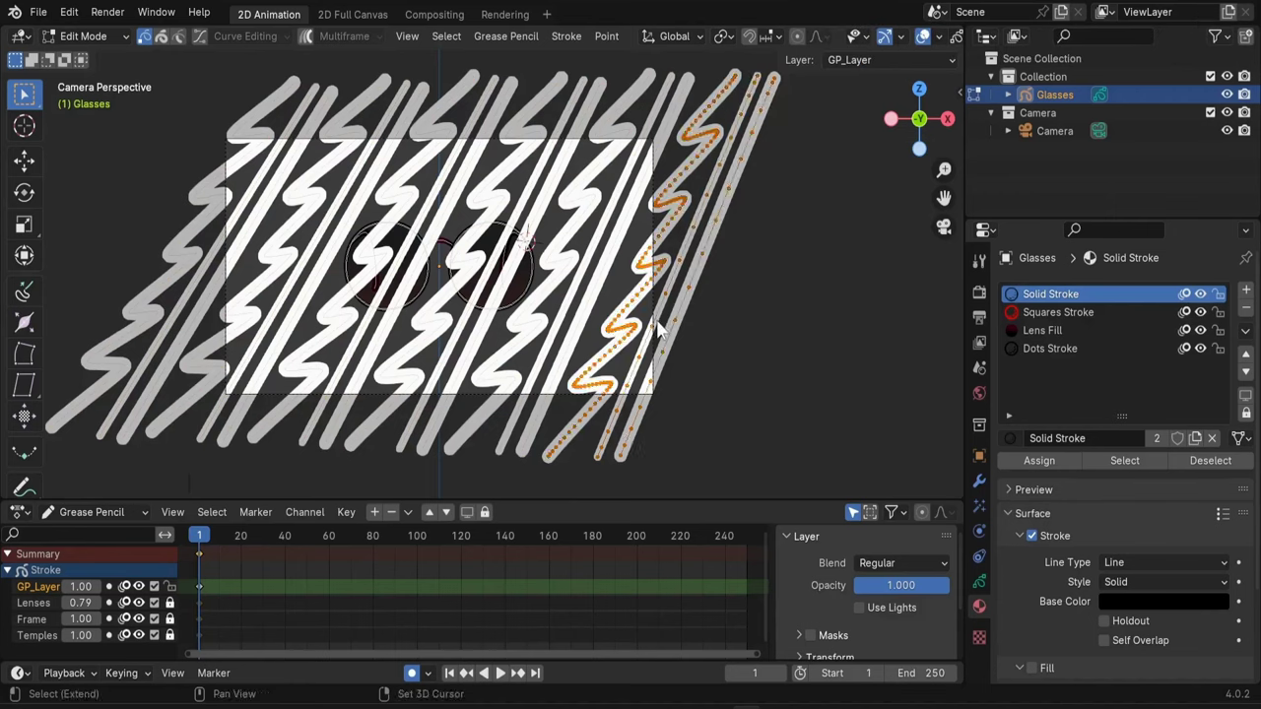
Move the duplicated strokes further right past the pattern's edge, then check them in front view
{"action": "key", "text": "g"}
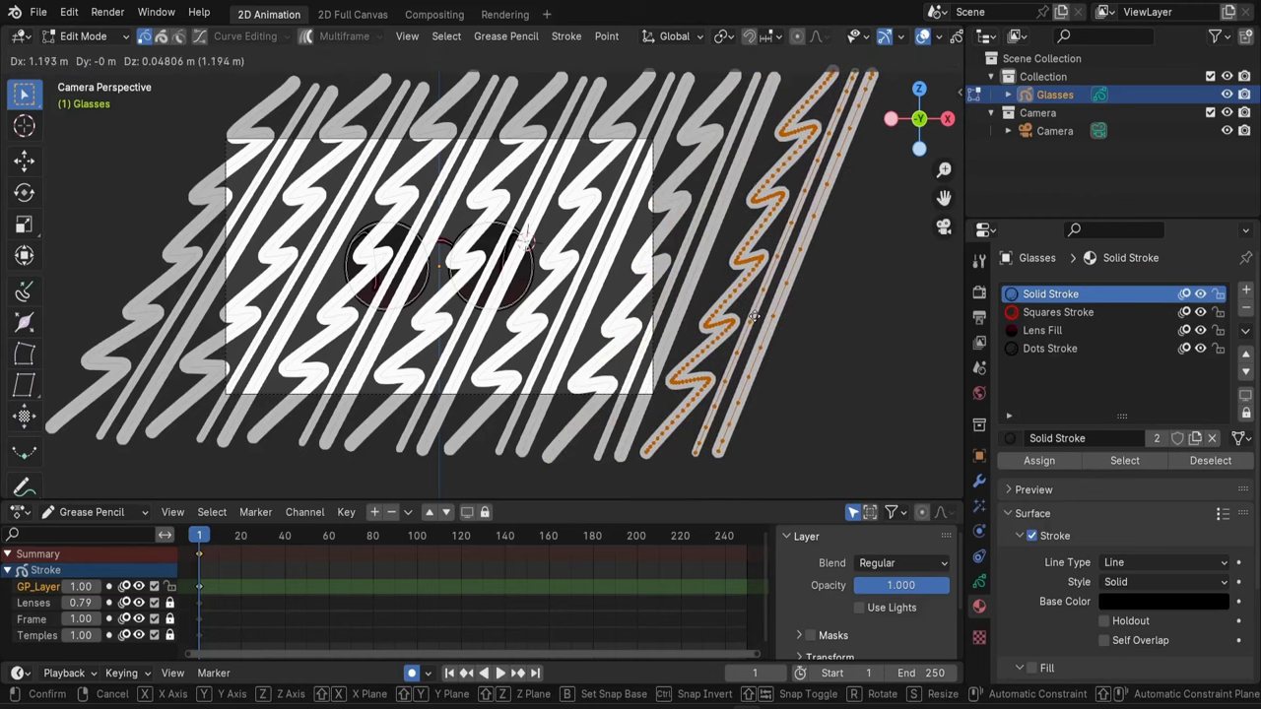
{"action": "left_click", "coordinate": [751, 317]}
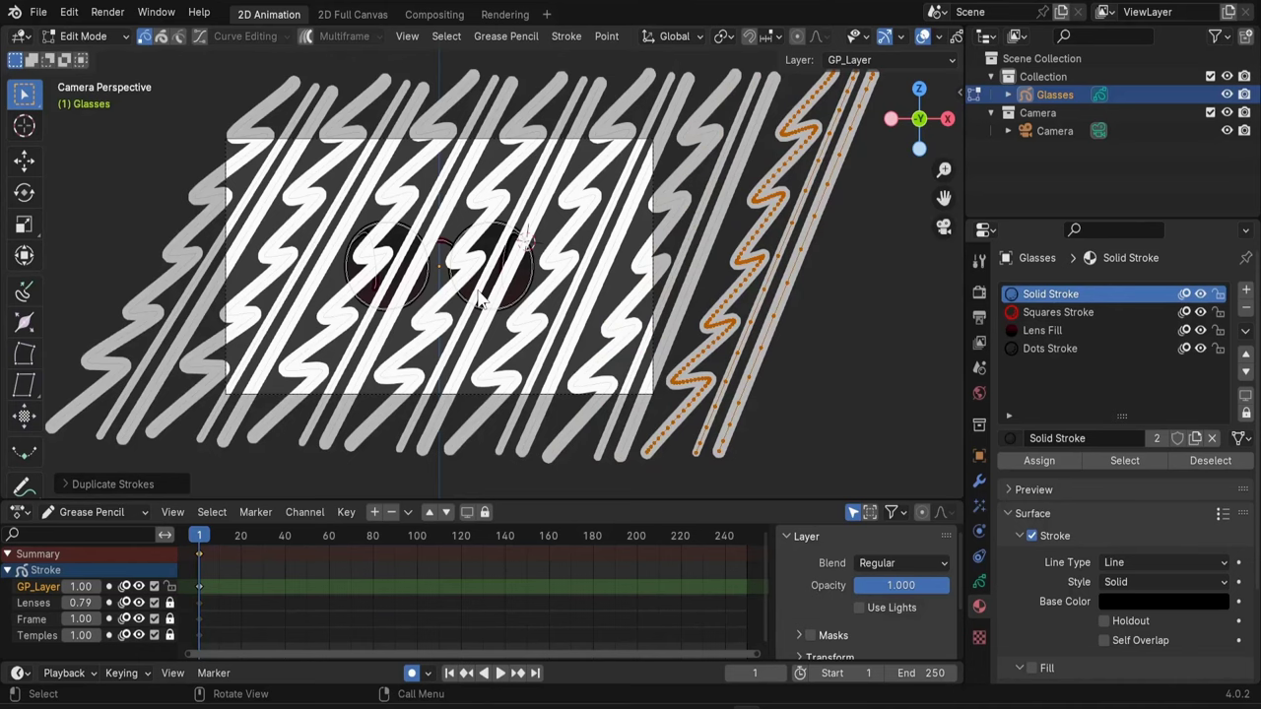
{"action": "key", "text": "KP_1"}
{"action": "scroll", "coordinate": [585, 375], "scroll_direction": "up", "scroll_amount": 3}
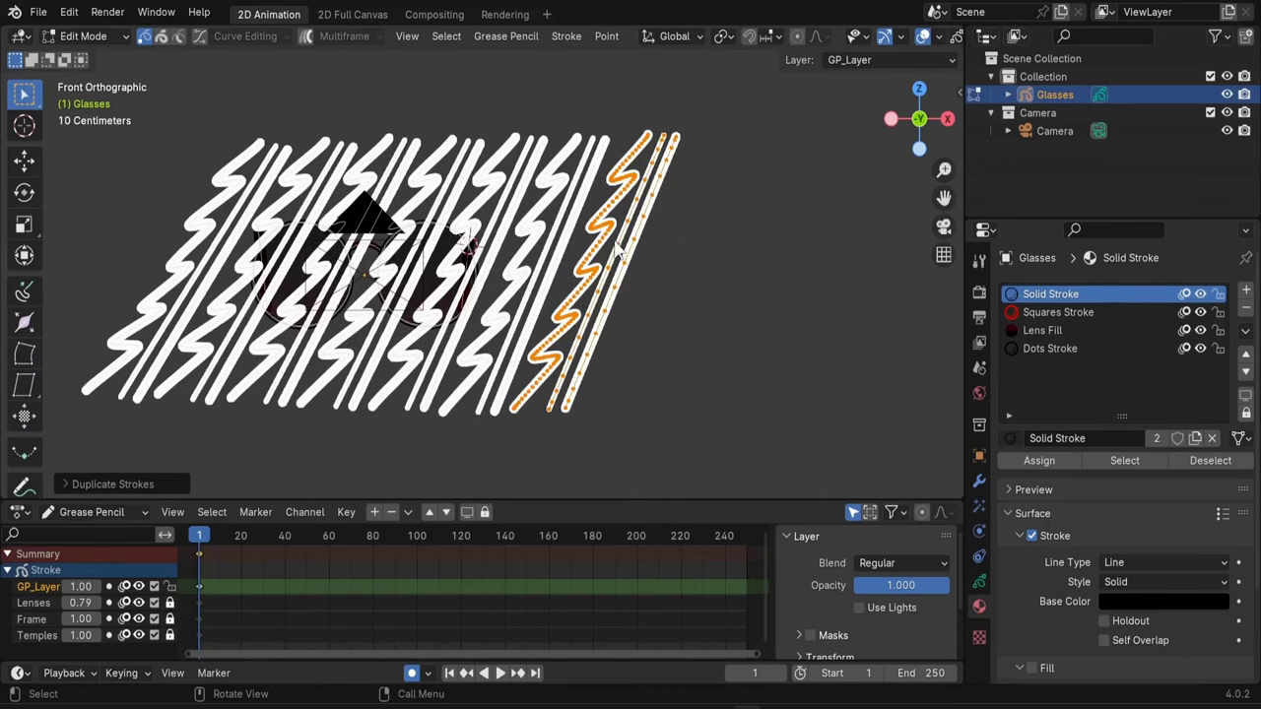
Test placing the orange strokes over the glasses, then undo the move
{"action": "mouse_move", "coordinate": [583, 326]}
{"action": "middle_mouse_down"}
{"action": "mouse_move", "coordinate": [617, 330]}
{"action": "mouse_move", "coordinate": [550, 350]}
{"action": "mouse_move", "coordinate": [579, 349]}
{"action": "mouse_move", "coordinate": [556, 387]}
{"action": "middle_mouse_up"}
{"action": "key", "text": "g"}
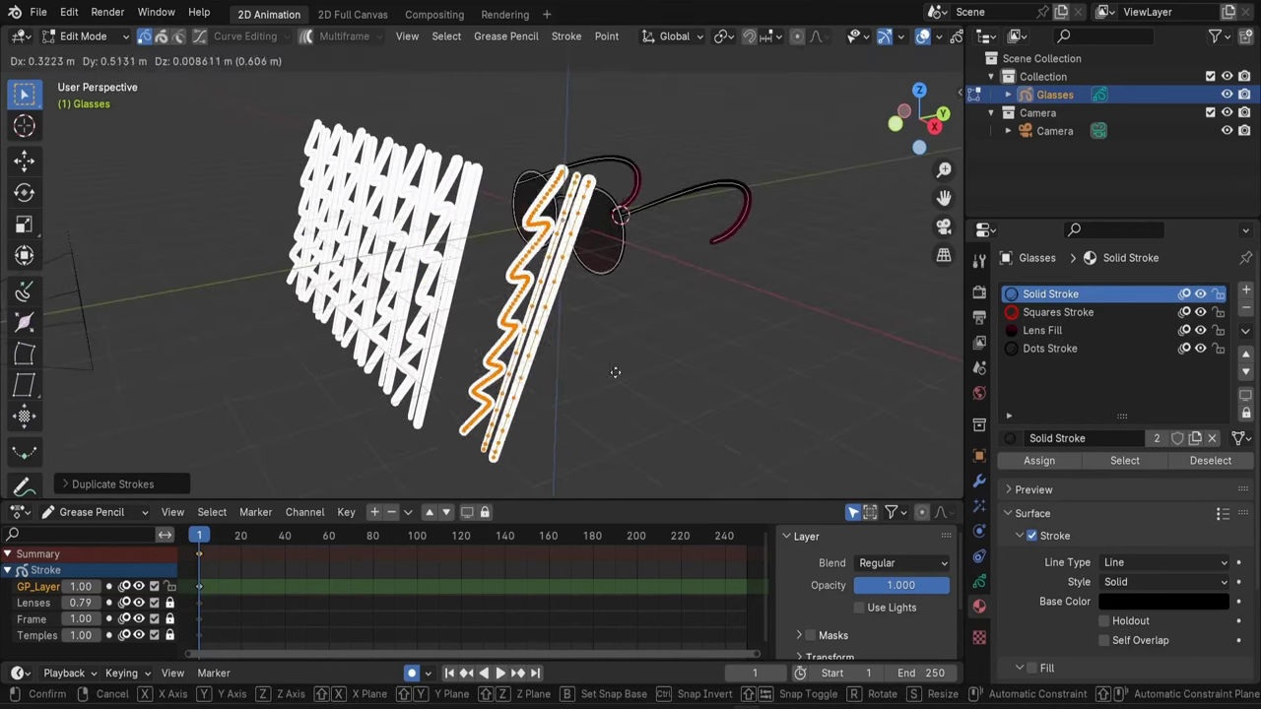
{"action": "left_click", "coordinate": [695, 315]}
{"action": "middle_click_drag", "start_coordinate": [458, 278], "coordinate": [630, 330]}
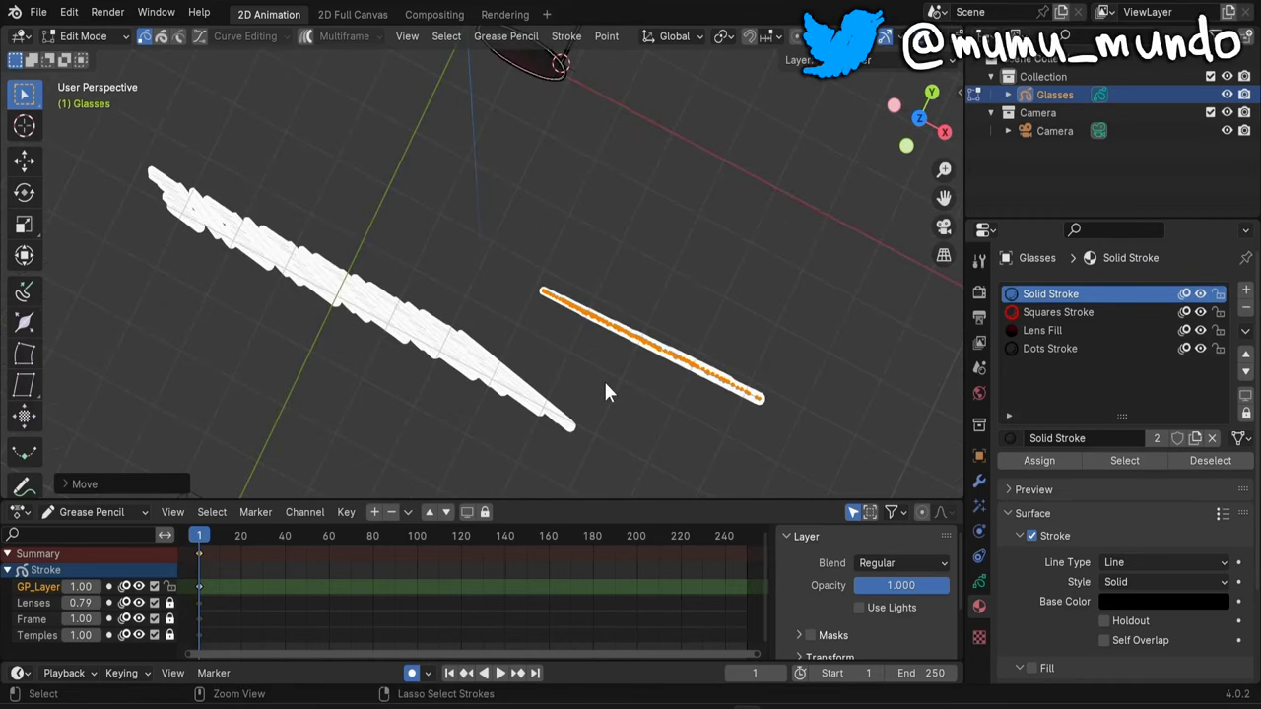
{"action": "key", "text": "ctrl+z"}
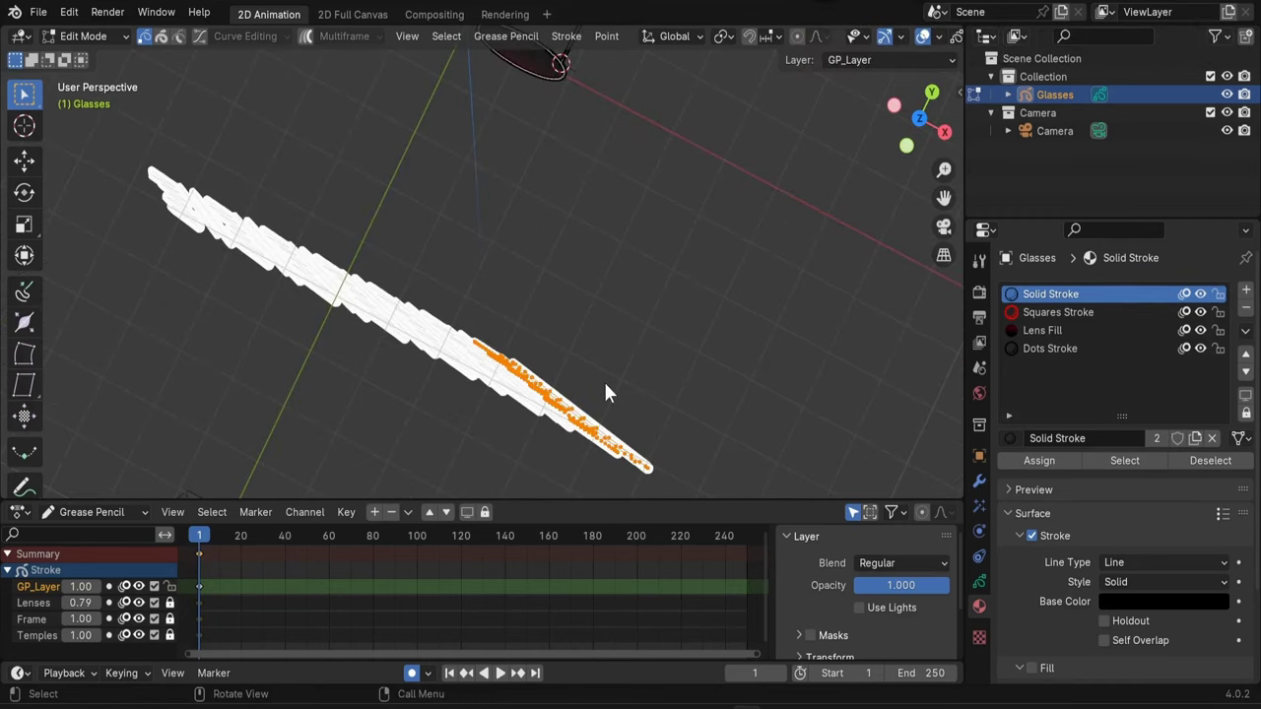
In front view, tilt the strokes slightly and nudge them left, then return to camera view
{"action": "key", "text": "KP_0"}
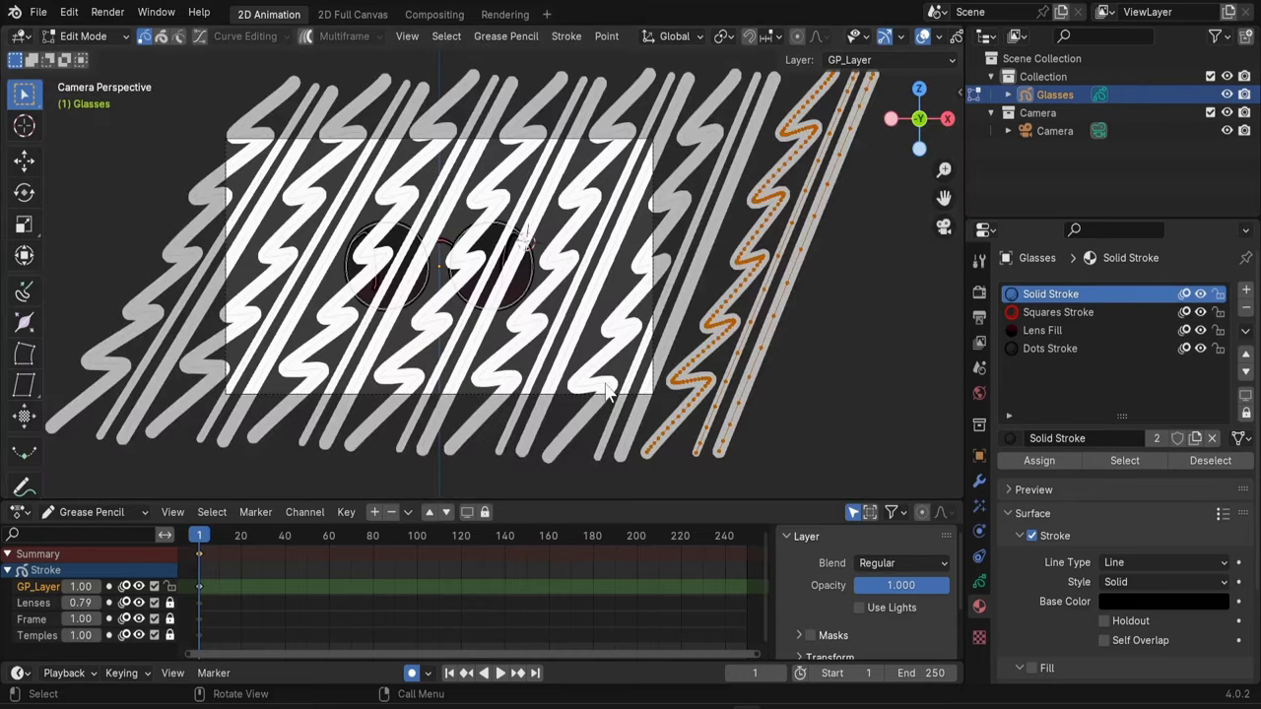
{"action": "key", "text": "KP_1"}
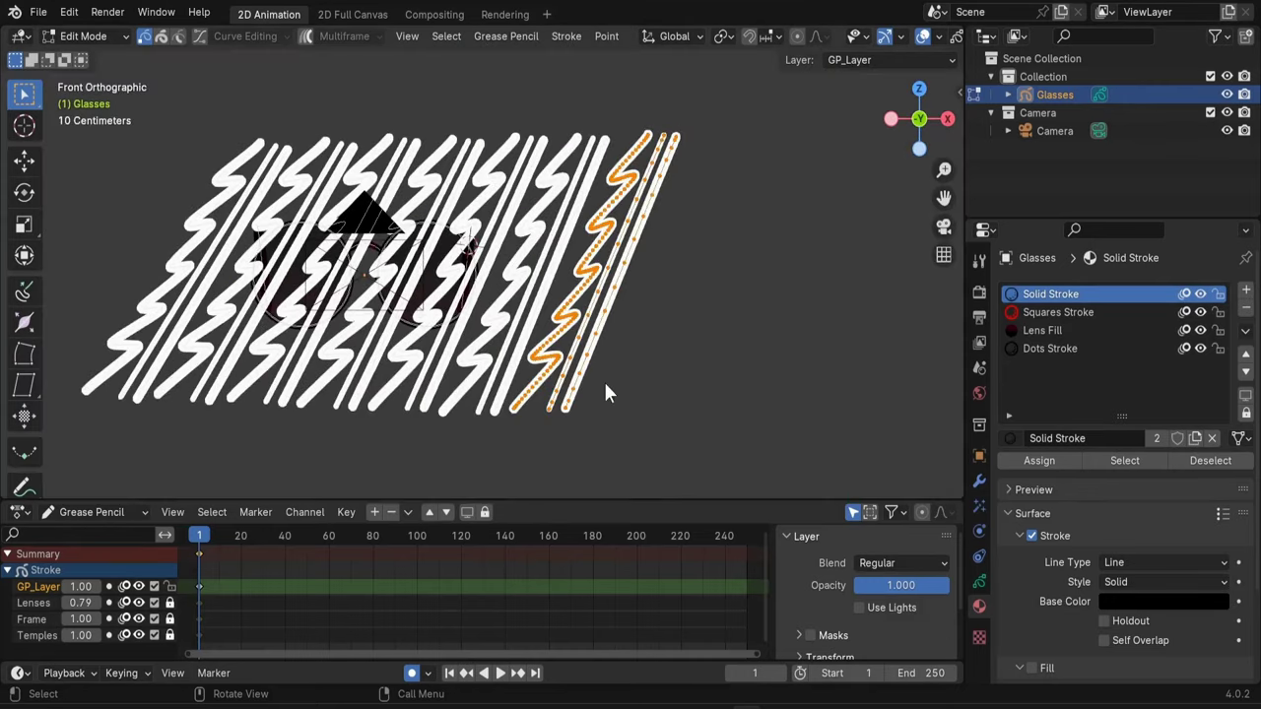
{"action": "key", "text": "r"}
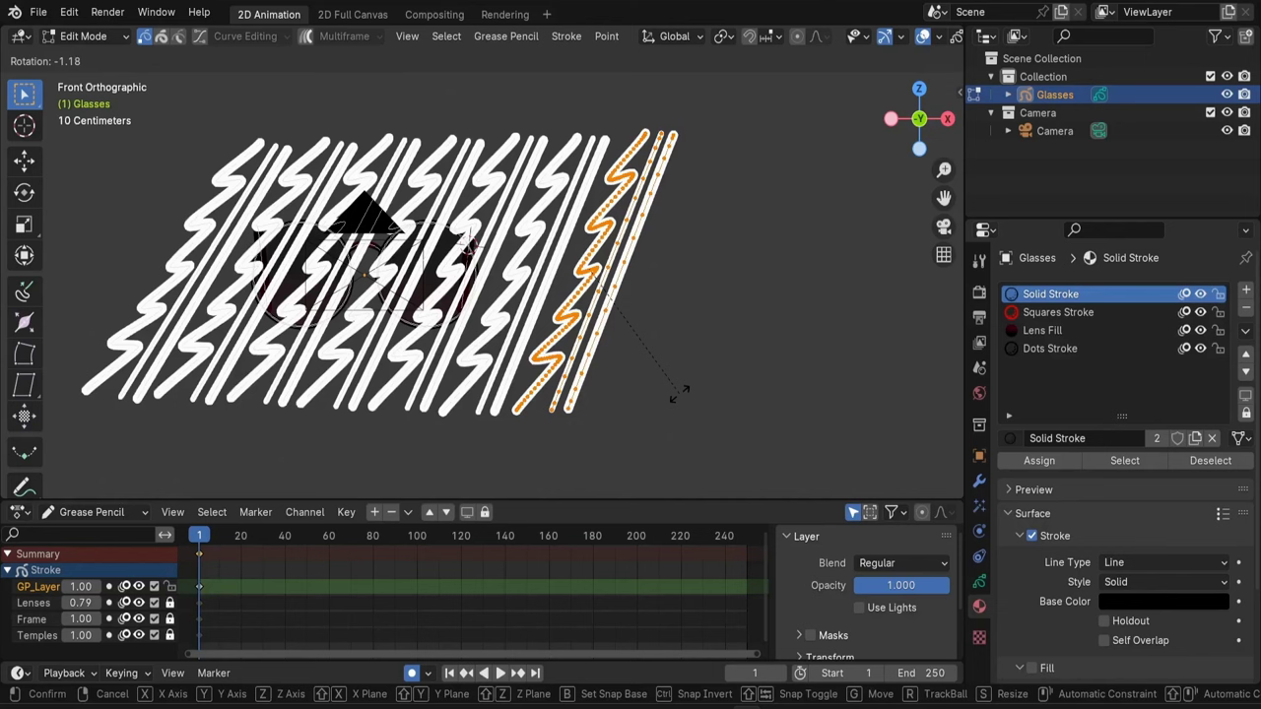
{"action": "left_click", "coordinate": [680, 394]}
{"action": "key", "text": "g"}
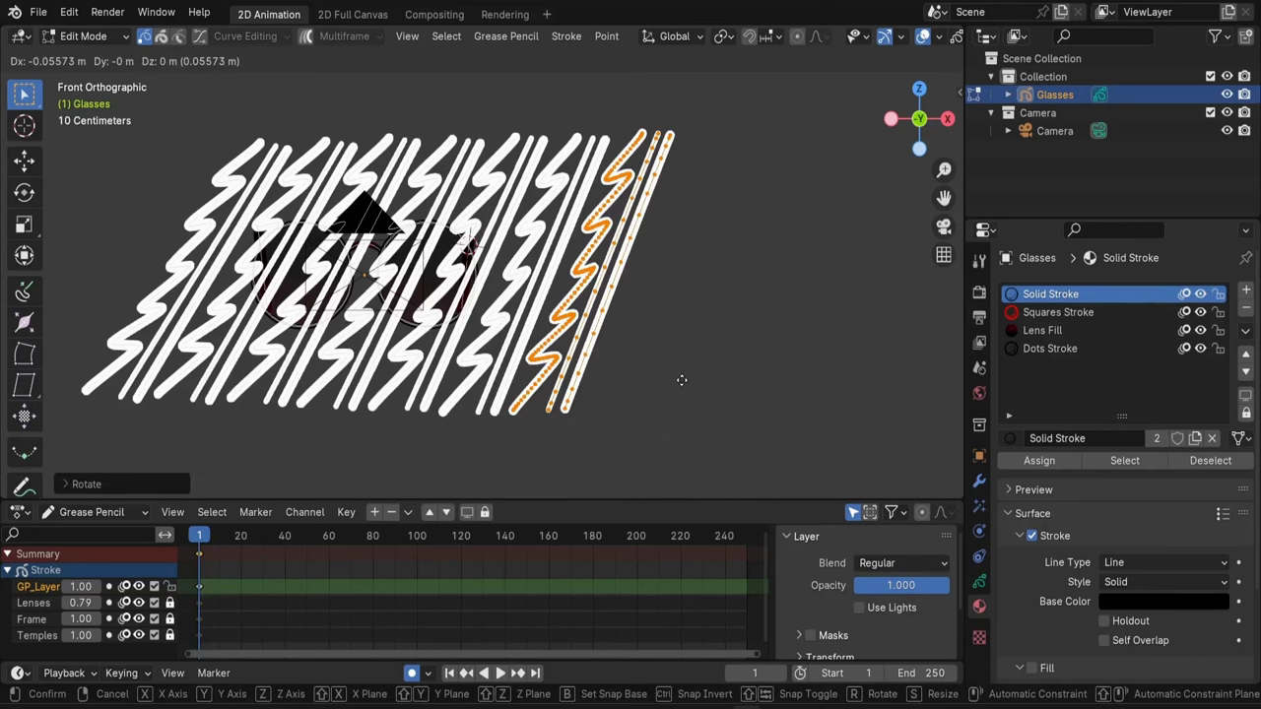
{"action": "left_click", "coordinate": [682, 391]}
{"action": "key", "text": "KP_0"}
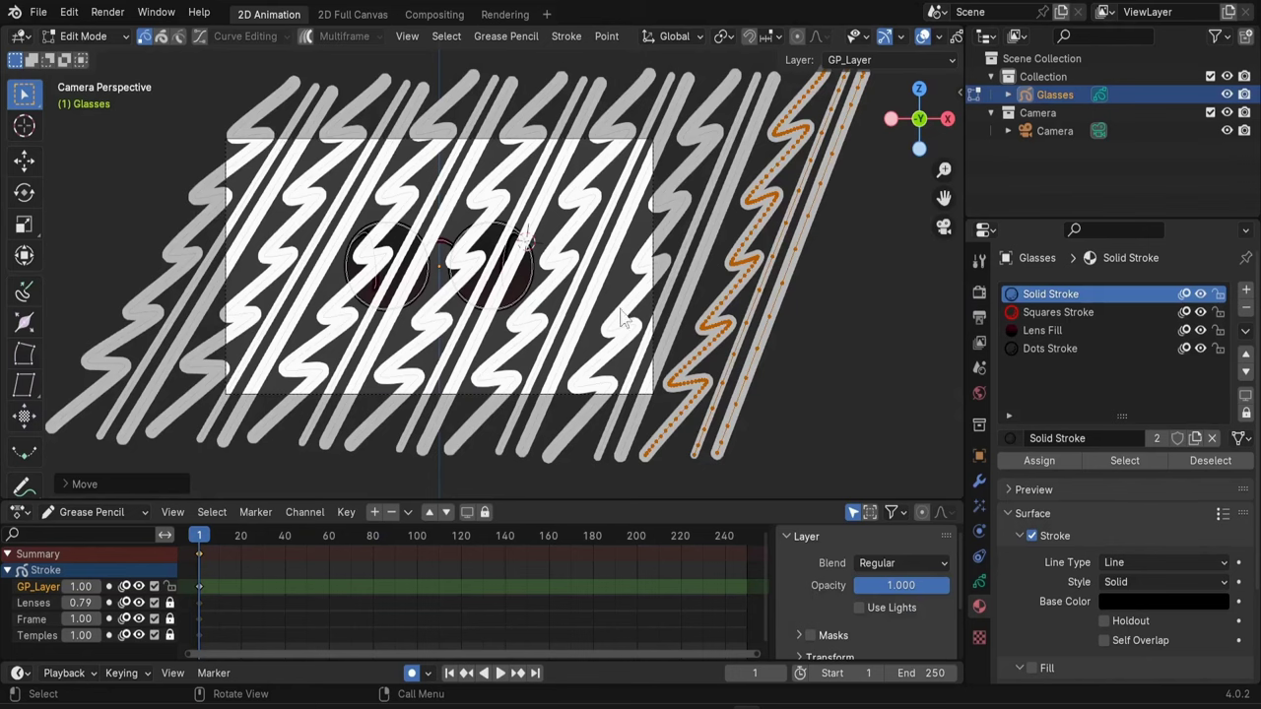
Rename the grease pencil stroke layer to 'reflections'
{"action": "left_click", "coordinate": [978, 583]}
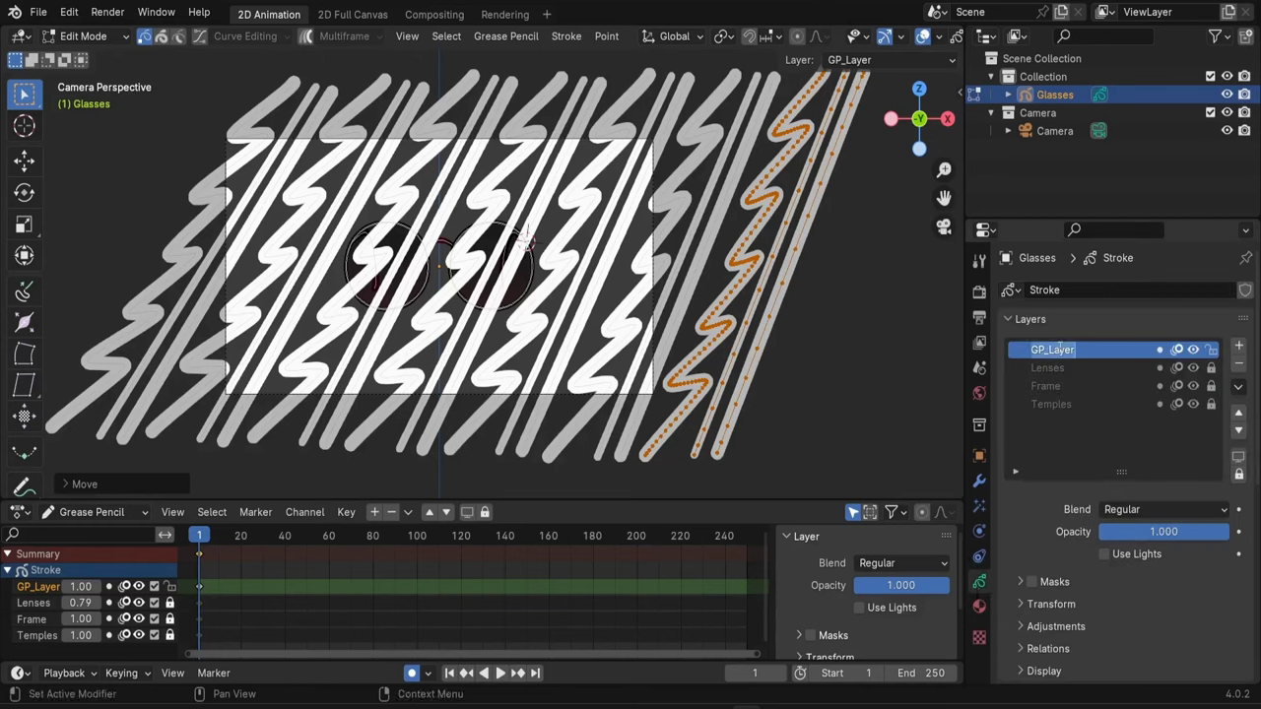
{"action": "type", "text": "reflections"}
{"action": "key", "text": "Return"}
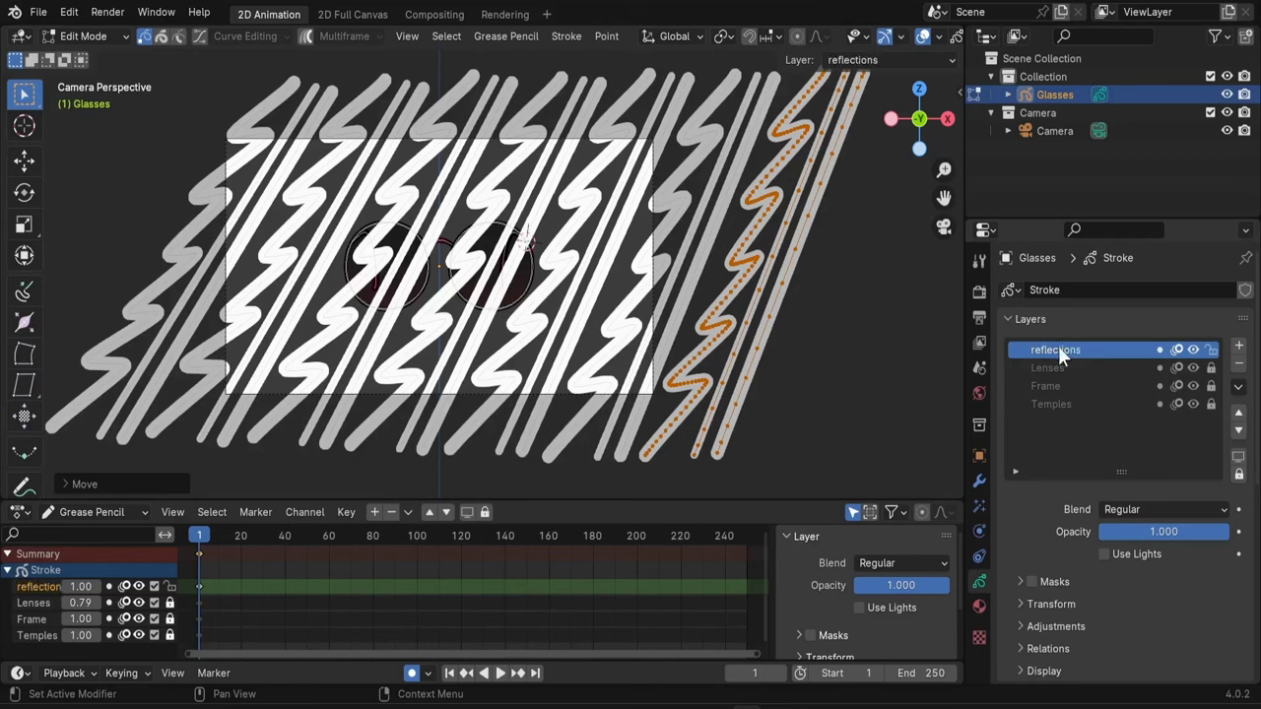
Enable Use Mask on the reflections layer and add Lenses as its mask
{"action": "left_click", "coordinate": [1161, 350]}
{"action": "scroll", "coordinate": [1049, 468], "scroll_direction": "down", "scroll_amount": 3}
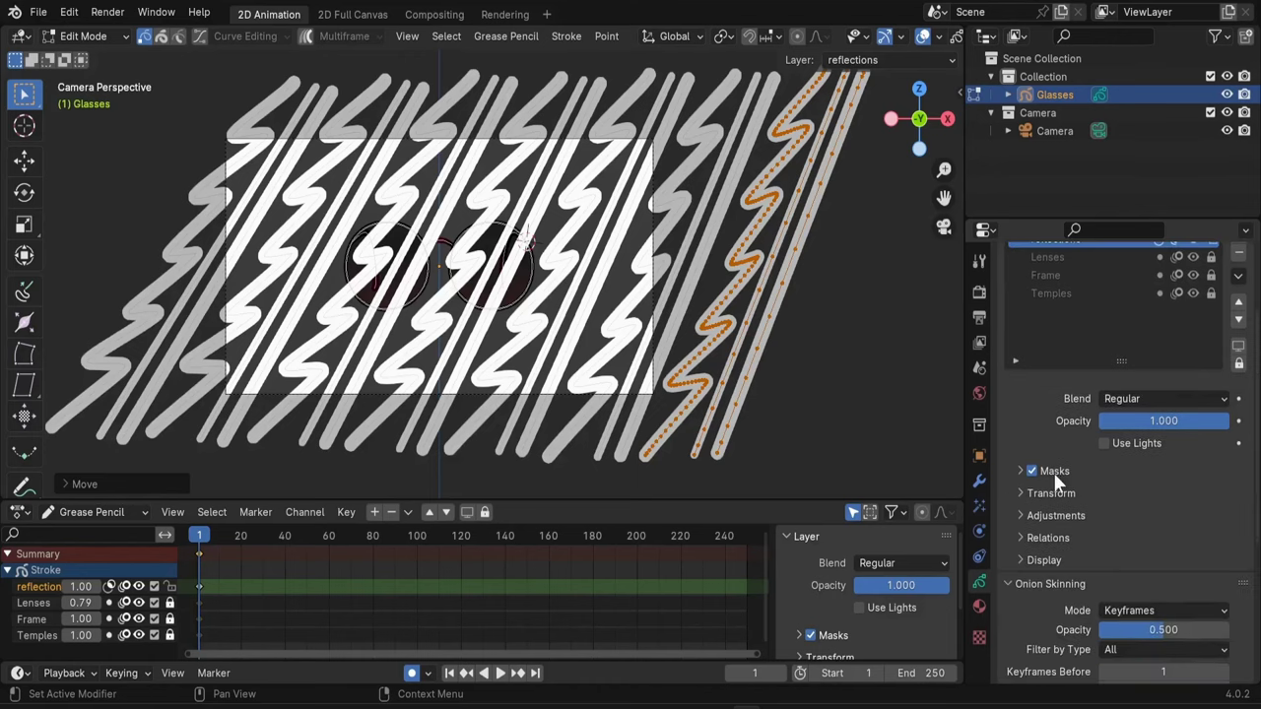
{"action": "left_click", "coordinate": [1020, 472]}
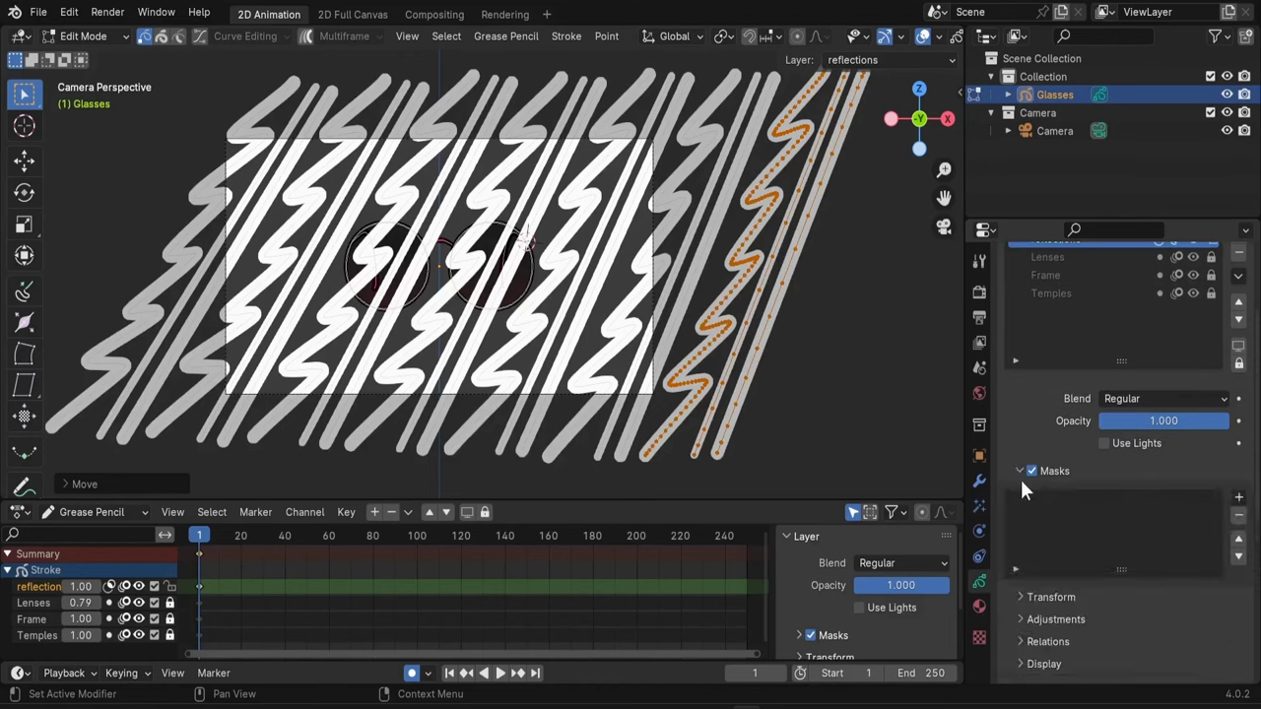
{"action": "scroll", "coordinate": [1090, 345], "scroll_direction": "up", "scroll_amount": 1}
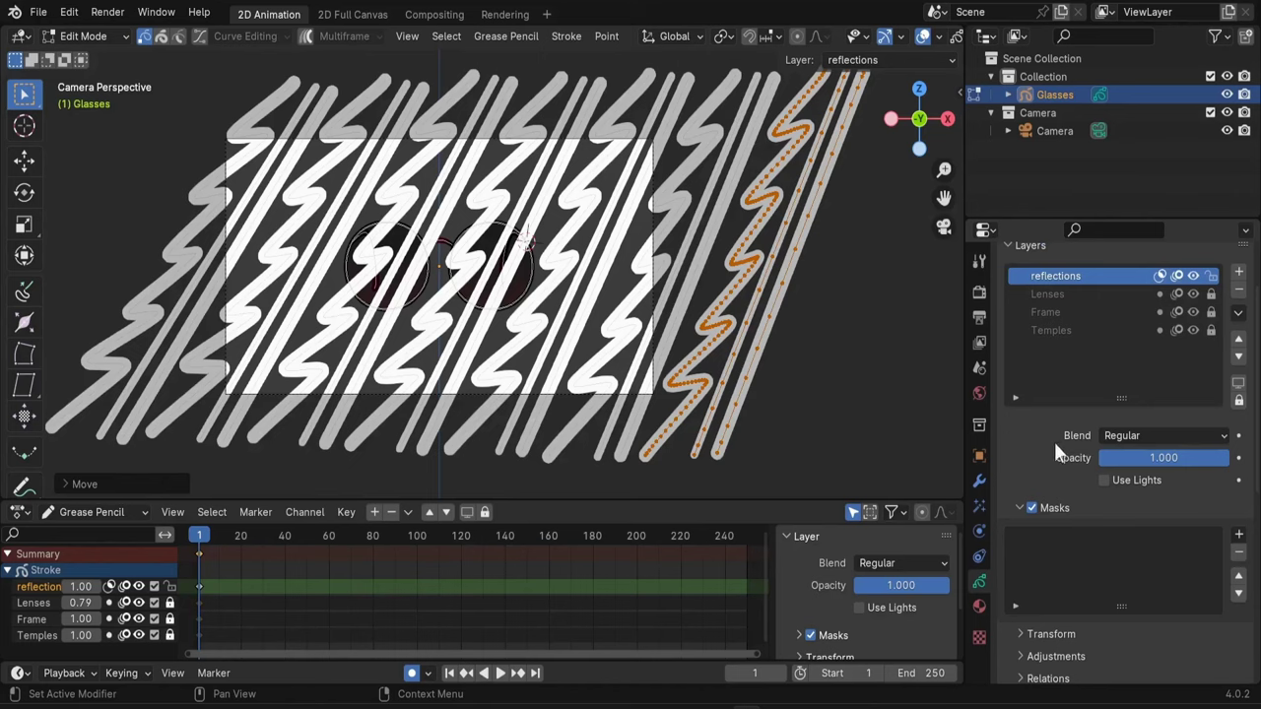
{"action": "scroll", "coordinate": [1081, 509], "scroll_direction": "down", "scroll_amount": 1}
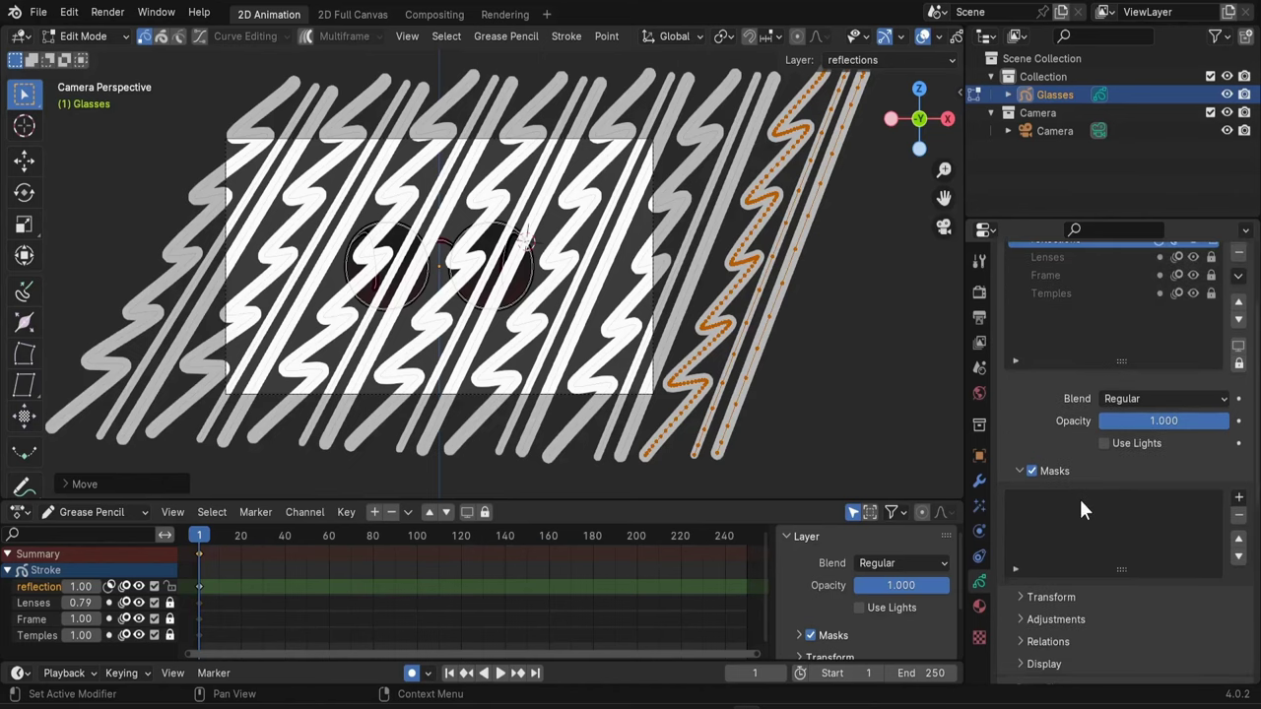
{"action": "left_click", "coordinate": [1238, 498]}
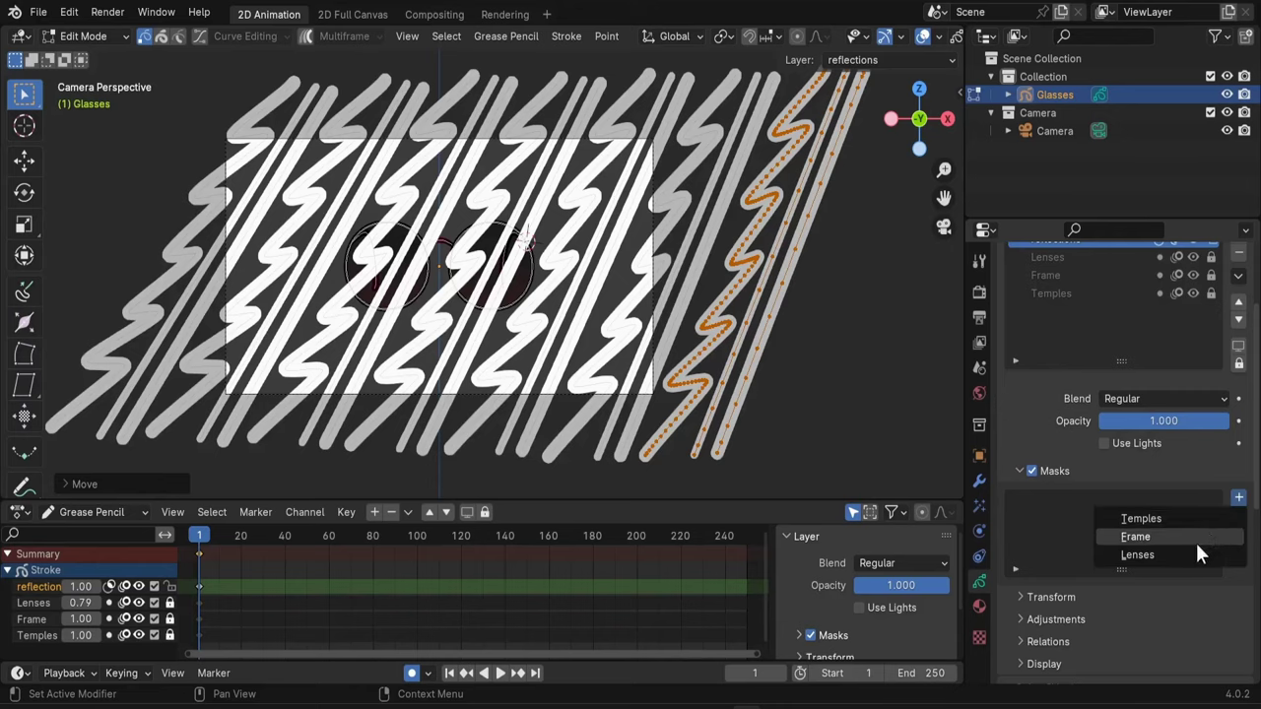
{"action": "left_click", "coordinate": [1136, 555]}
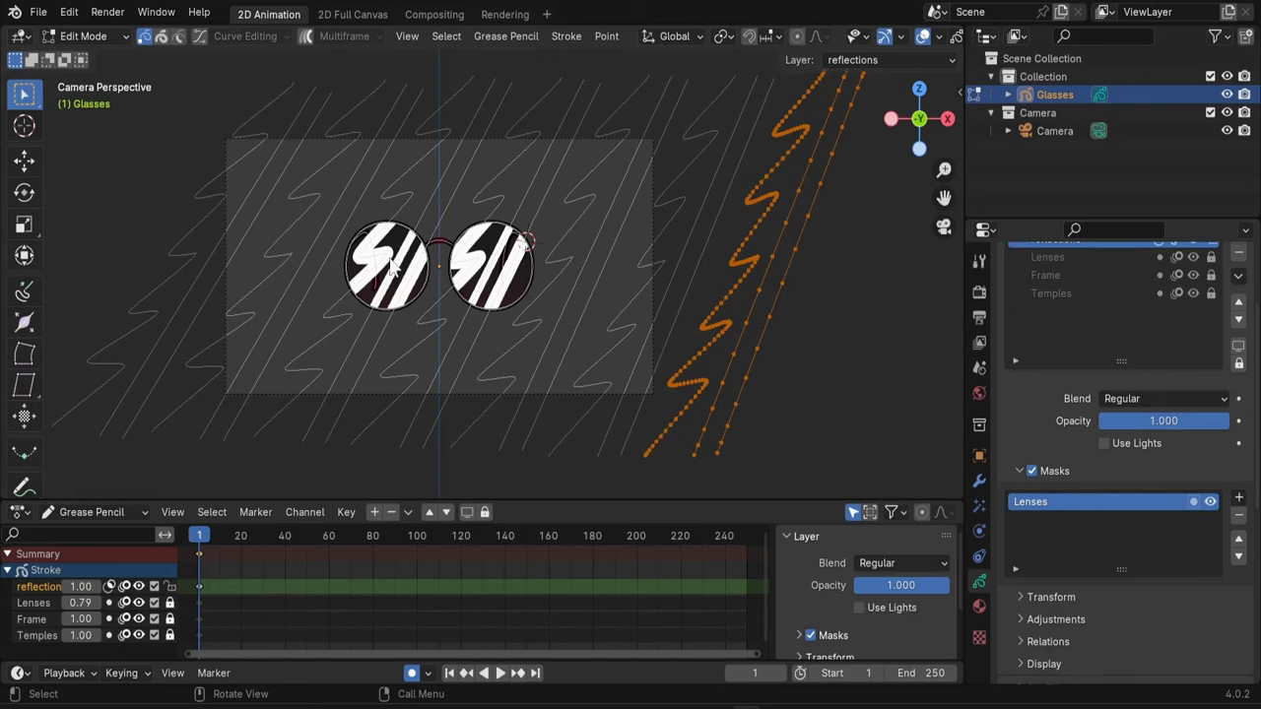
Test inverting the Lenses mask and revert it, then orbit in Object Mode to check the faint reflections
{"action": "left_click", "coordinate": [1193, 502]}
{"action": "left_click", "coordinate": [1193, 502]}
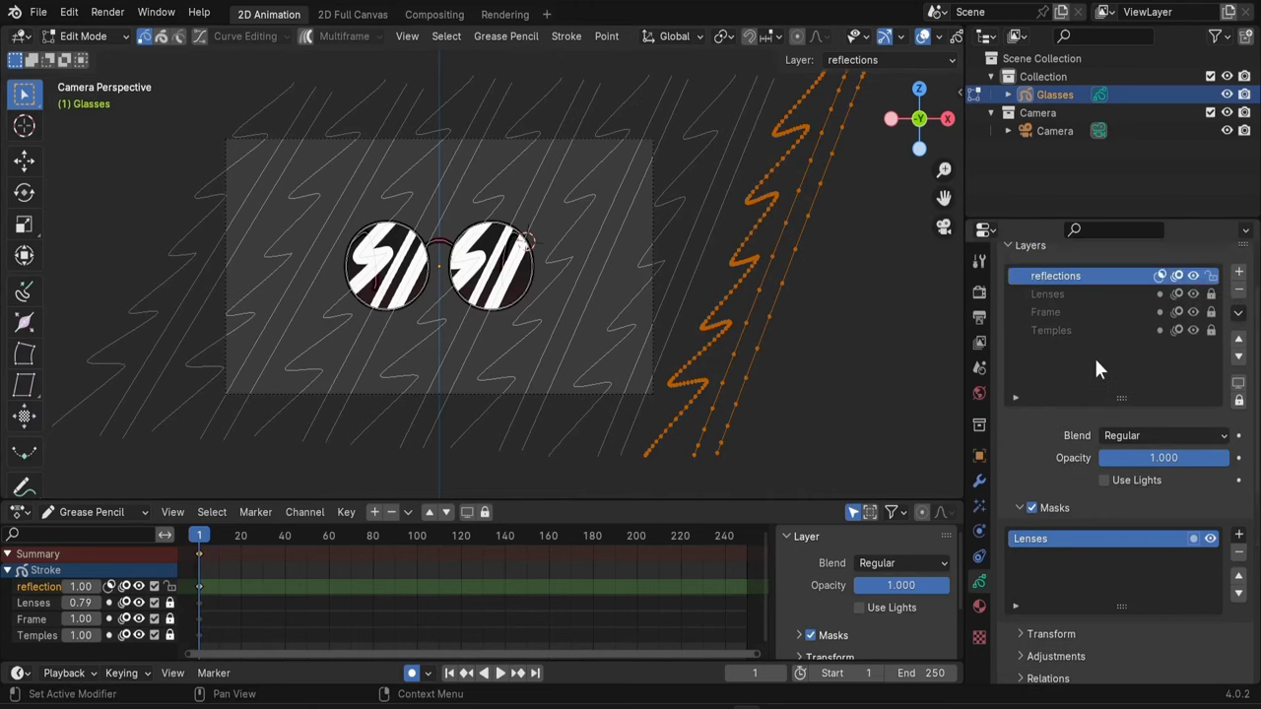
{"action": "scroll", "coordinate": [1100, 370], "scroll_direction": "up", "scroll_amount": 2}
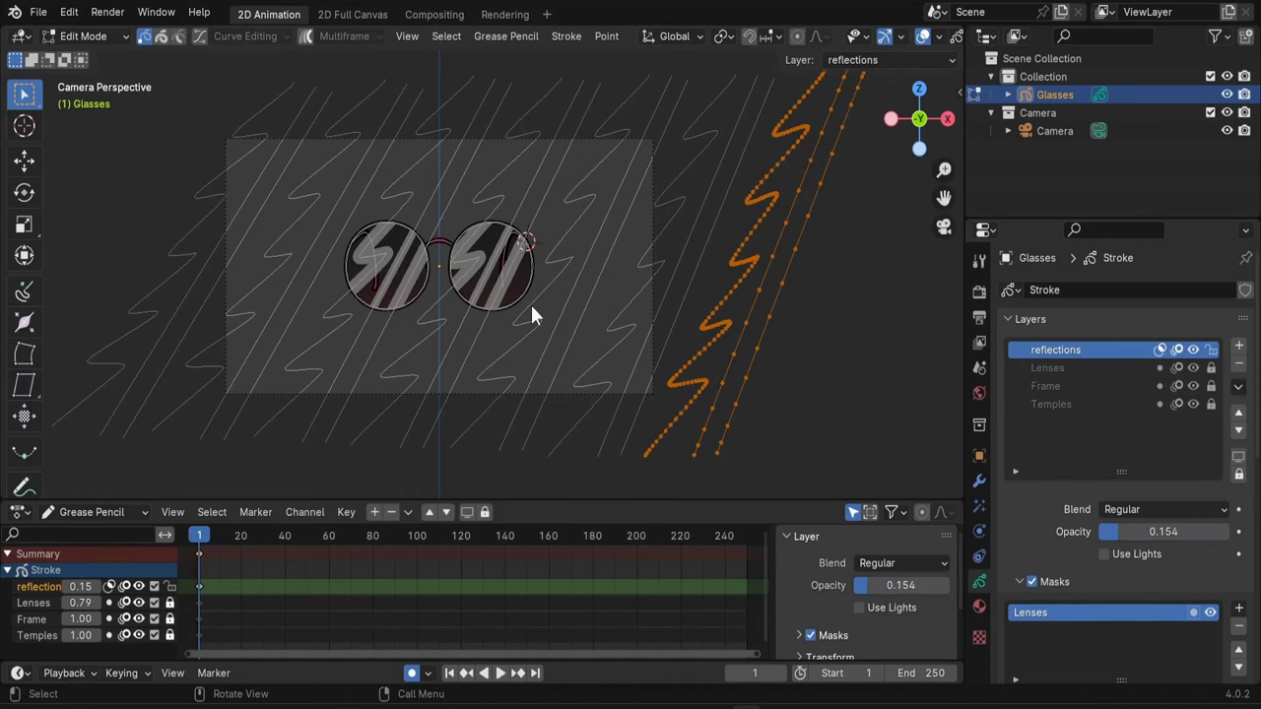
{"action": "key", "text": "Tab"}
{"action": "middle_click_drag", "start_coordinate": [680, 295], "coordinate": [680, 240]}
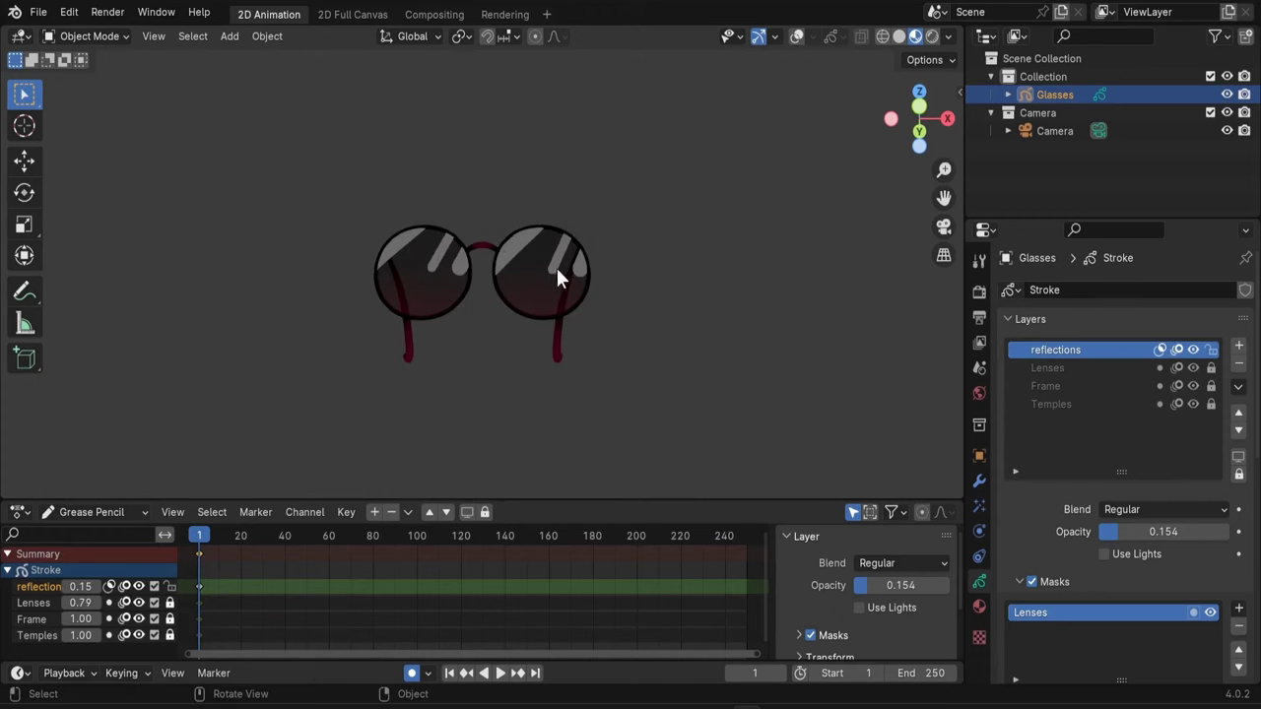
{"action": "middle_click_drag", "start_coordinate": [557, 278], "coordinate": [489, 270]}
{"action": "scroll", "coordinate": [489, 270], "scroll_direction": "up", "scroll_amount": 3}
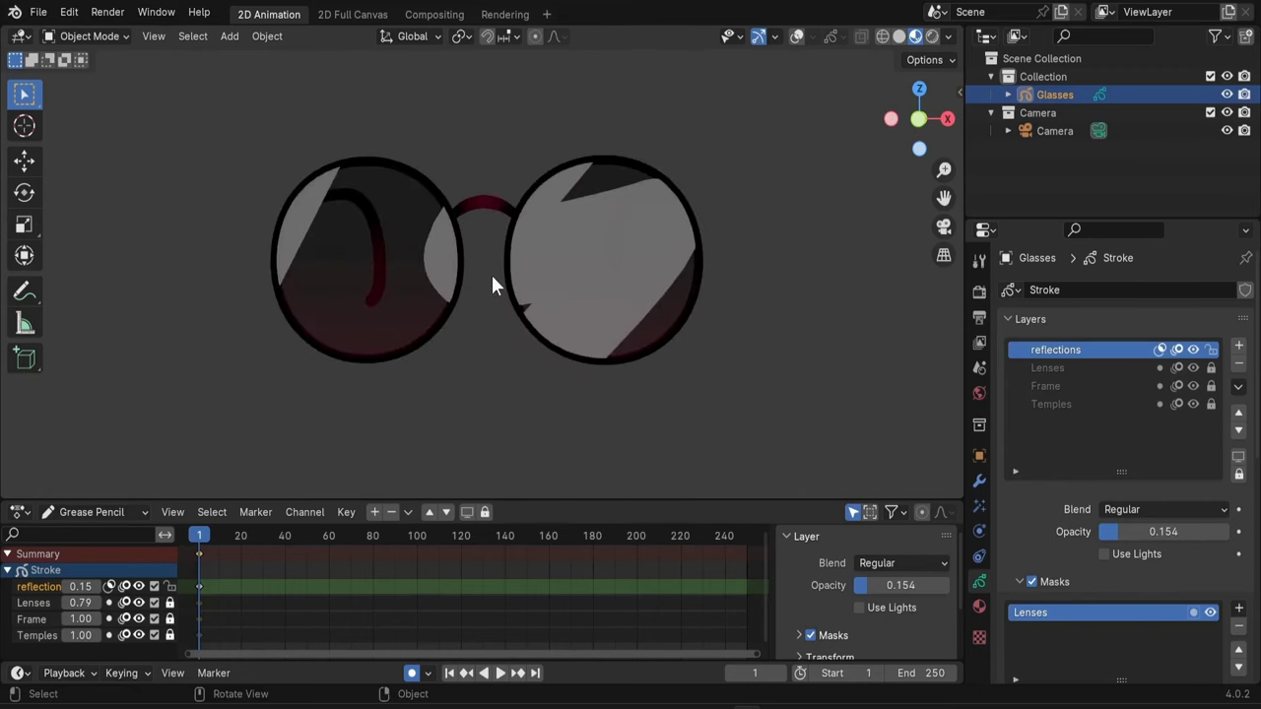
{"action": "scroll", "coordinate": [492, 280], "scroll_direction": "up", "scroll_amount": 3}
{"action": "scroll", "coordinate": [492, 280], "scroll_direction": "down", "scroll_amount": 5}
{"action": "scroll", "coordinate": [492, 280], "scroll_direction": "up", "scroll_amount": 3}
{"action": "scroll", "coordinate": [490, 272], "scroll_direction": "up", "scroll_amount": 2}
{"action": "scroll", "coordinate": [490, 272], "scroll_direction": "down", "scroll_amount": 4}
{"action": "scroll", "coordinate": [490, 274], "scroll_direction": "up", "scroll_amount": 4}
{"action": "scroll", "coordinate": [491, 274], "scroll_direction": "down", "scroll_amount": 4}
{"action": "scroll", "coordinate": [489, 296], "scroll_direction": "up", "scroll_amount": 4}
{"action": "scroll", "coordinate": [490, 296], "scroll_direction": "up", "scroll_amount": 3}
{"action": "scroll", "coordinate": [490, 294], "scroll_direction": "down", "scroll_amount": 6}
{"action": "scroll", "coordinate": [490, 296], "scroll_direction": "up", "scroll_amount": 5}
{"action": "scroll", "coordinate": [487, 288], "scroll_direction": "down", "scroll_amount": 6}
{"action": "scroll", "coordinate": [487, 289], "scroll_direction": "up", "scroll_amount": 4}
{"action": "scroll", "coordinate": [487, 302], "scroll_direction": "up", "scroll_amount": 2}
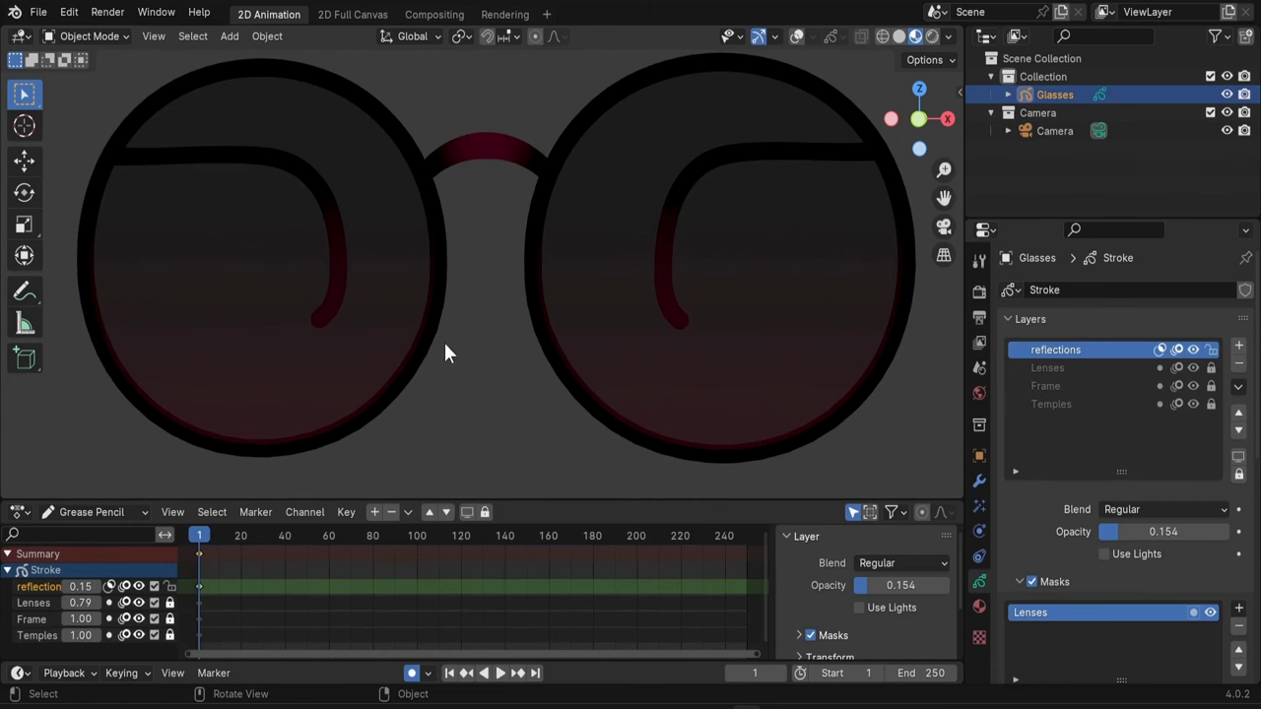
Tint a lighter patch in the middle of the sky, then move to the Beach layer
{"action": "scroll", "coordinate": [444, 352], "scroll_direction": "down", "scroll_amount": 5}
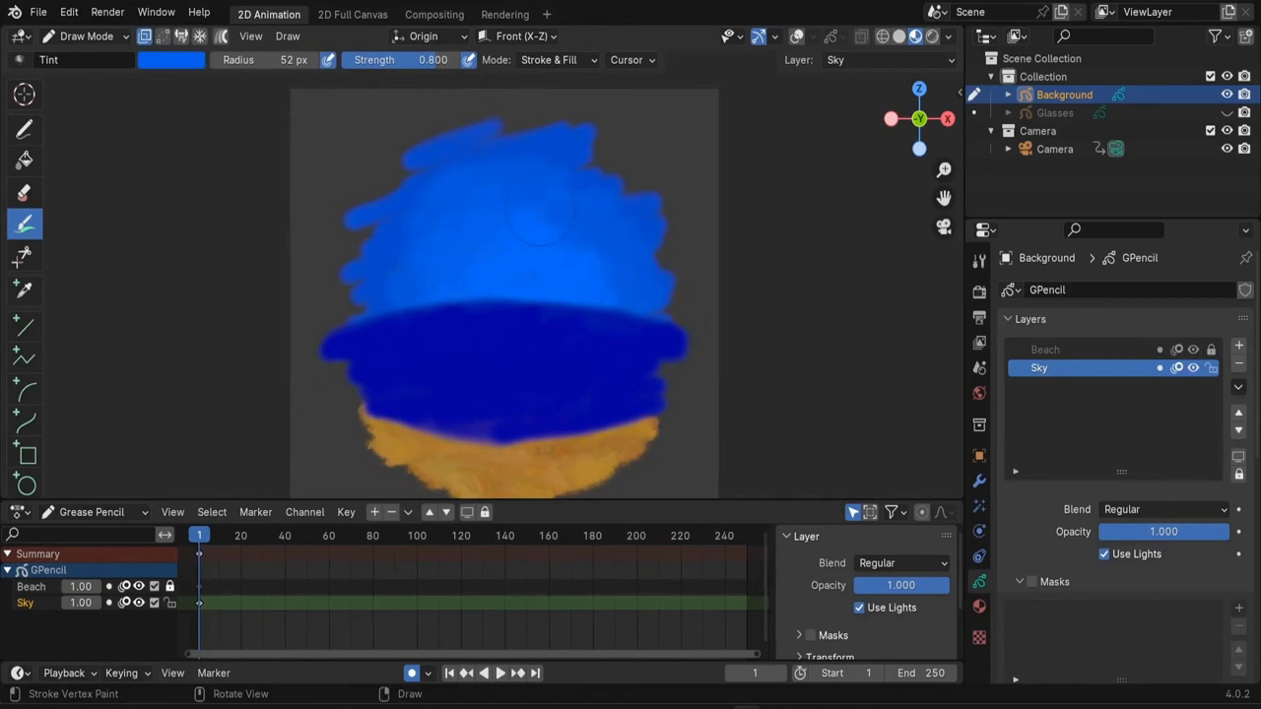
{"action": "left_click", "coordinate": [172, 59]}
{"action": "left_click_drag", "start_coordinate": [497, 236], "coordinate": [537, 258]}
{"action": "left_click", "coordinate": [1045, 350]}
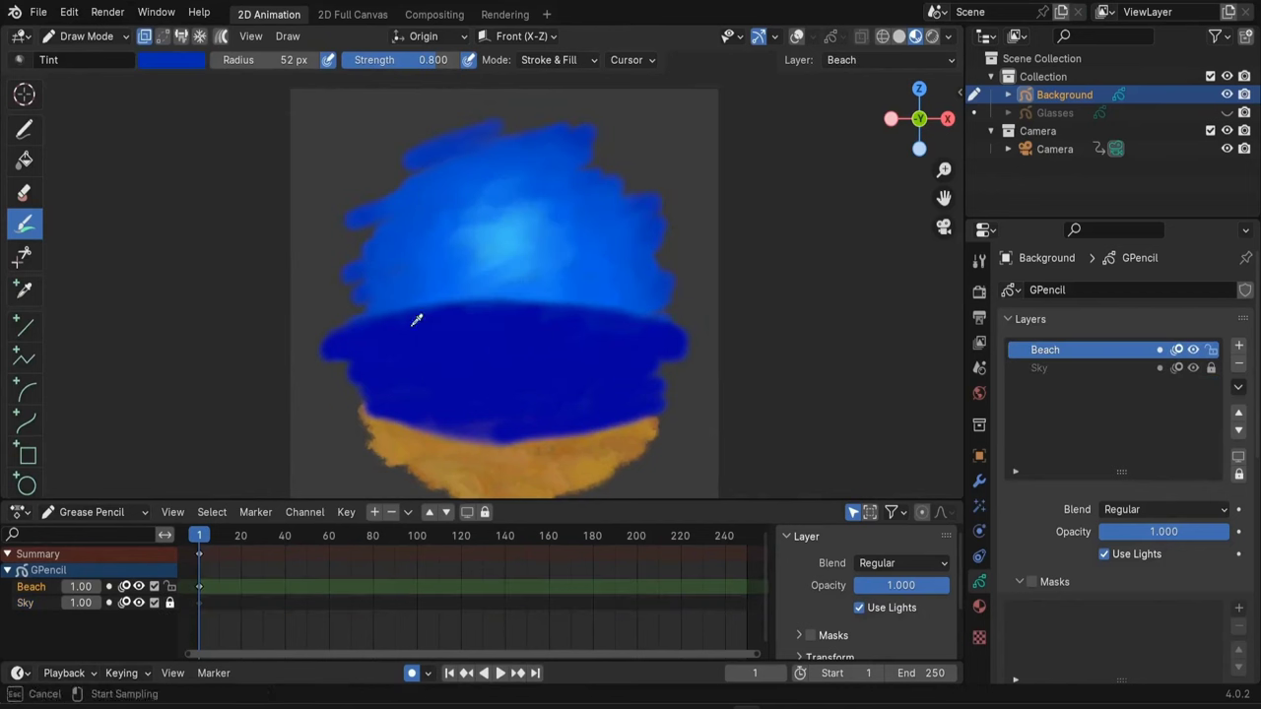